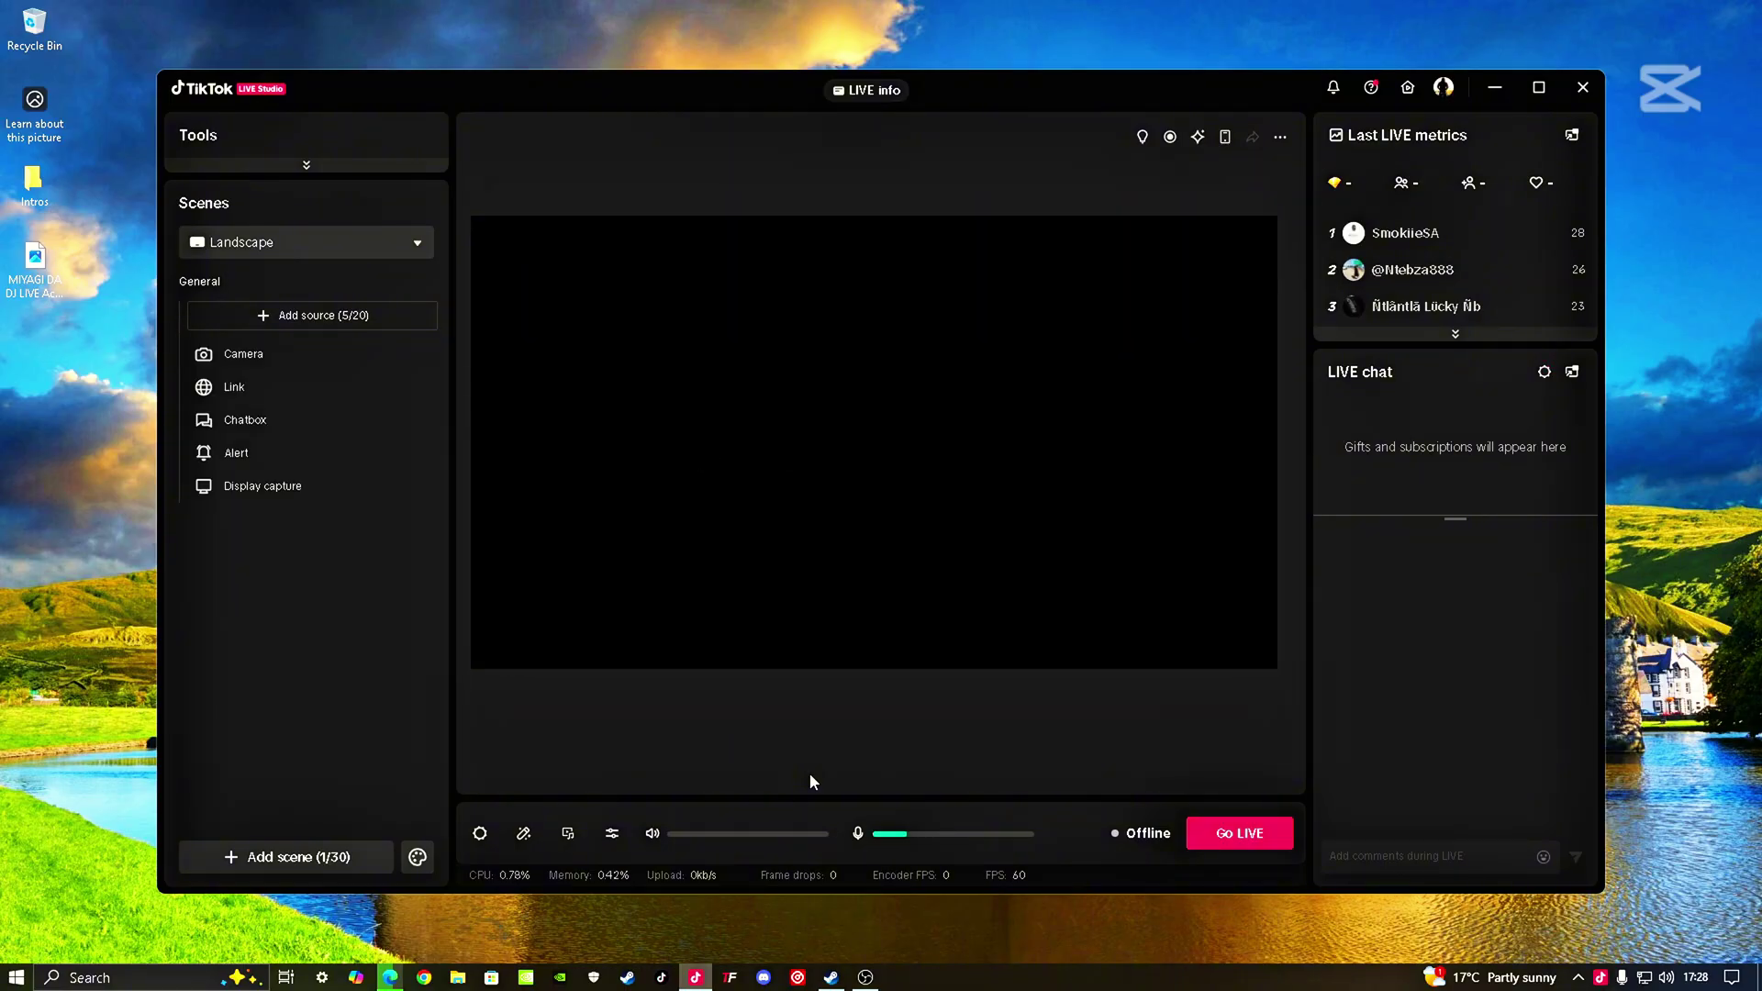
Step: Maximize the studio window, dismissing the highlights notification, and remove the Camera source from the Landscape scene
{"action": "left_click", "coordinate": [1540, 87]}
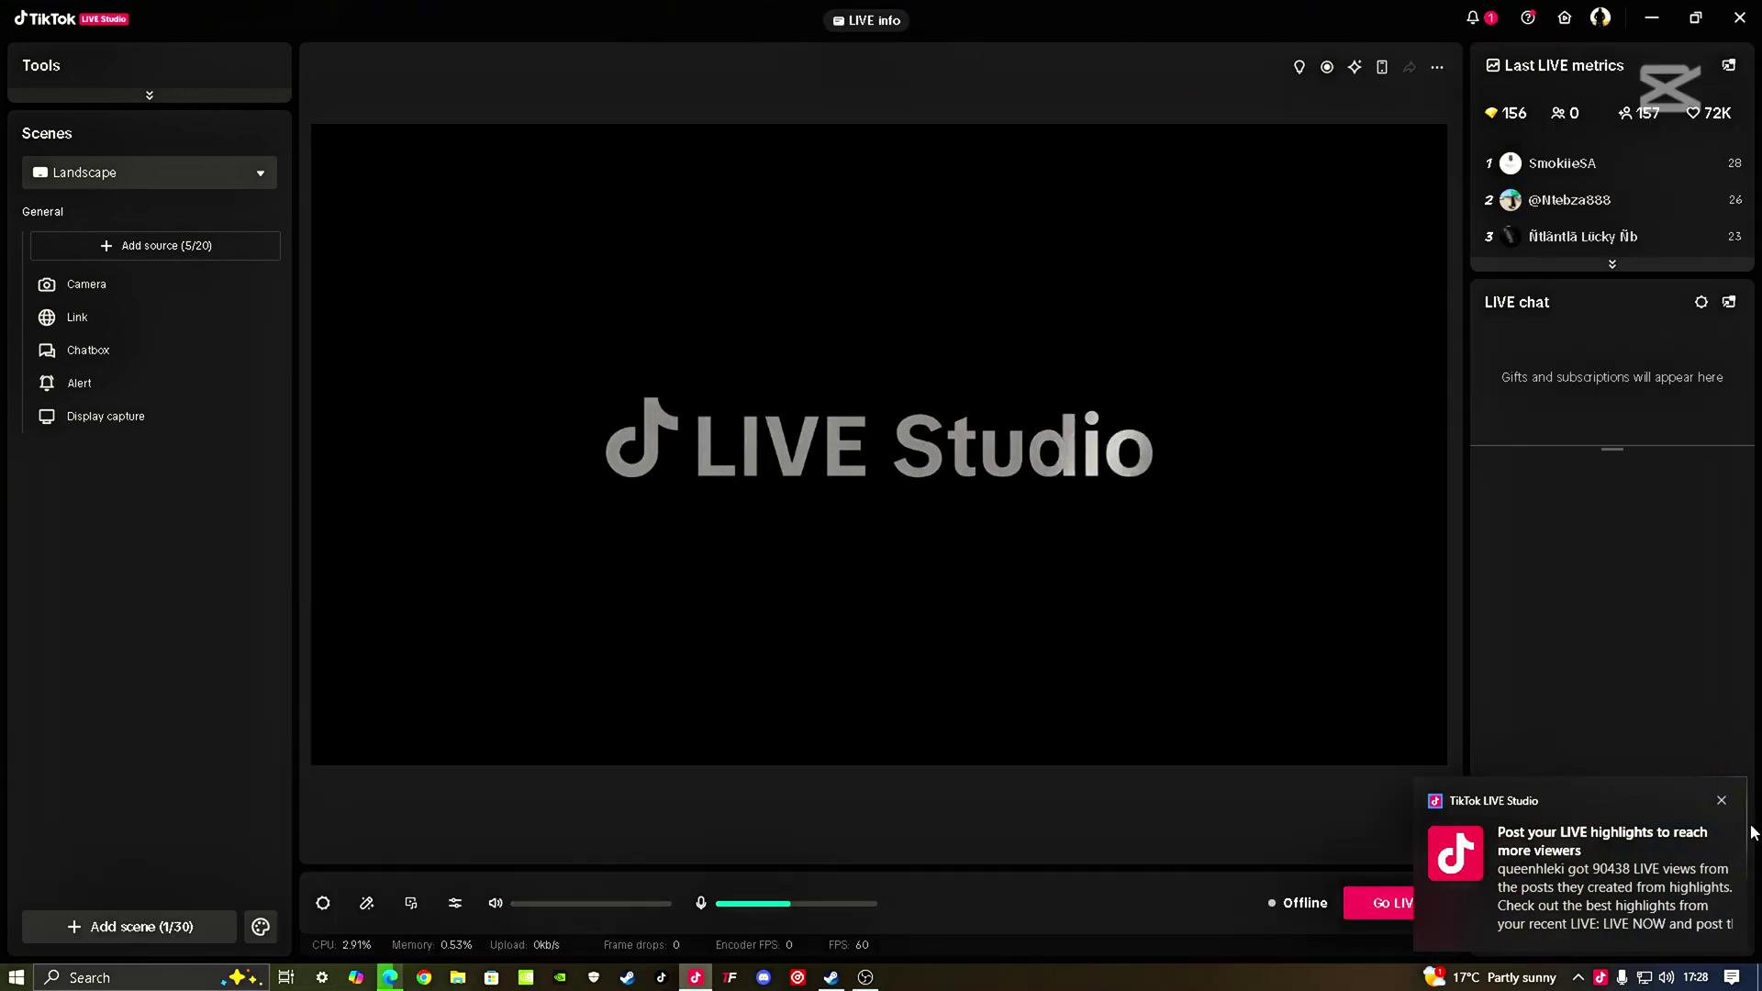
{"action": "left_click", "coordinate": [1722, 800]}
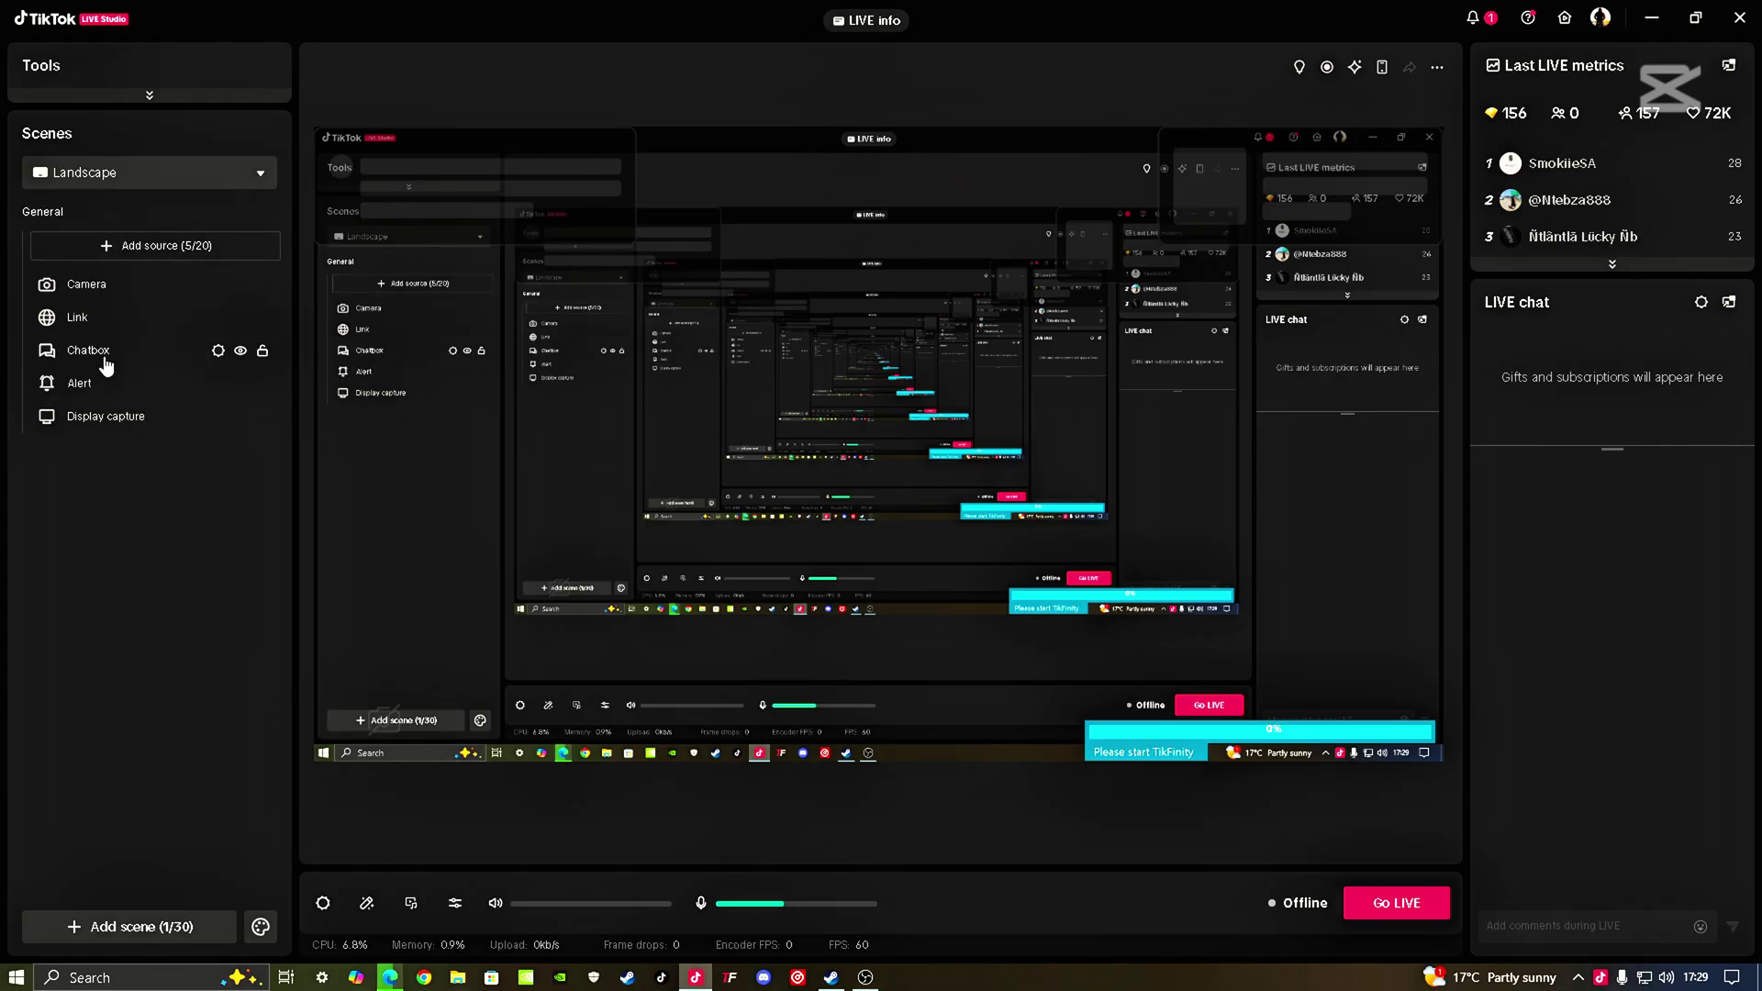
{"action": "right_click", "coordinate": [118, 286]}
{"action": "left_click", "coordinate": [201, 730]}
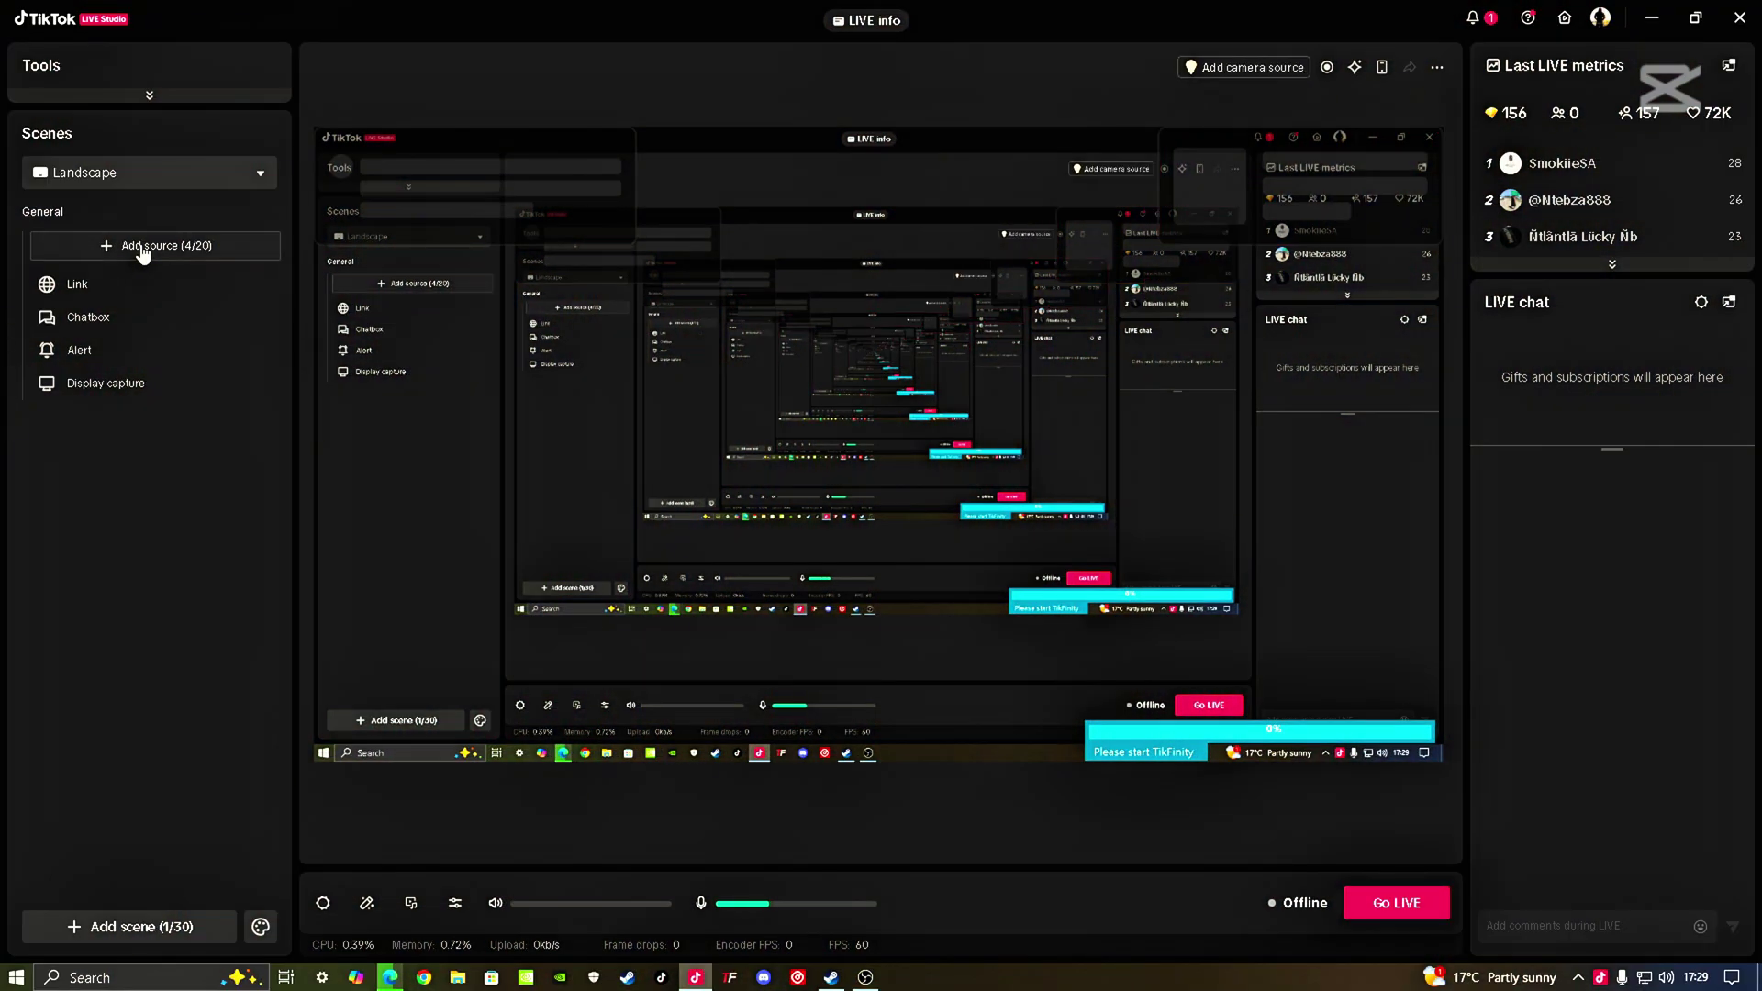
{"action": "left_click", "coordinate": [144, 248]}
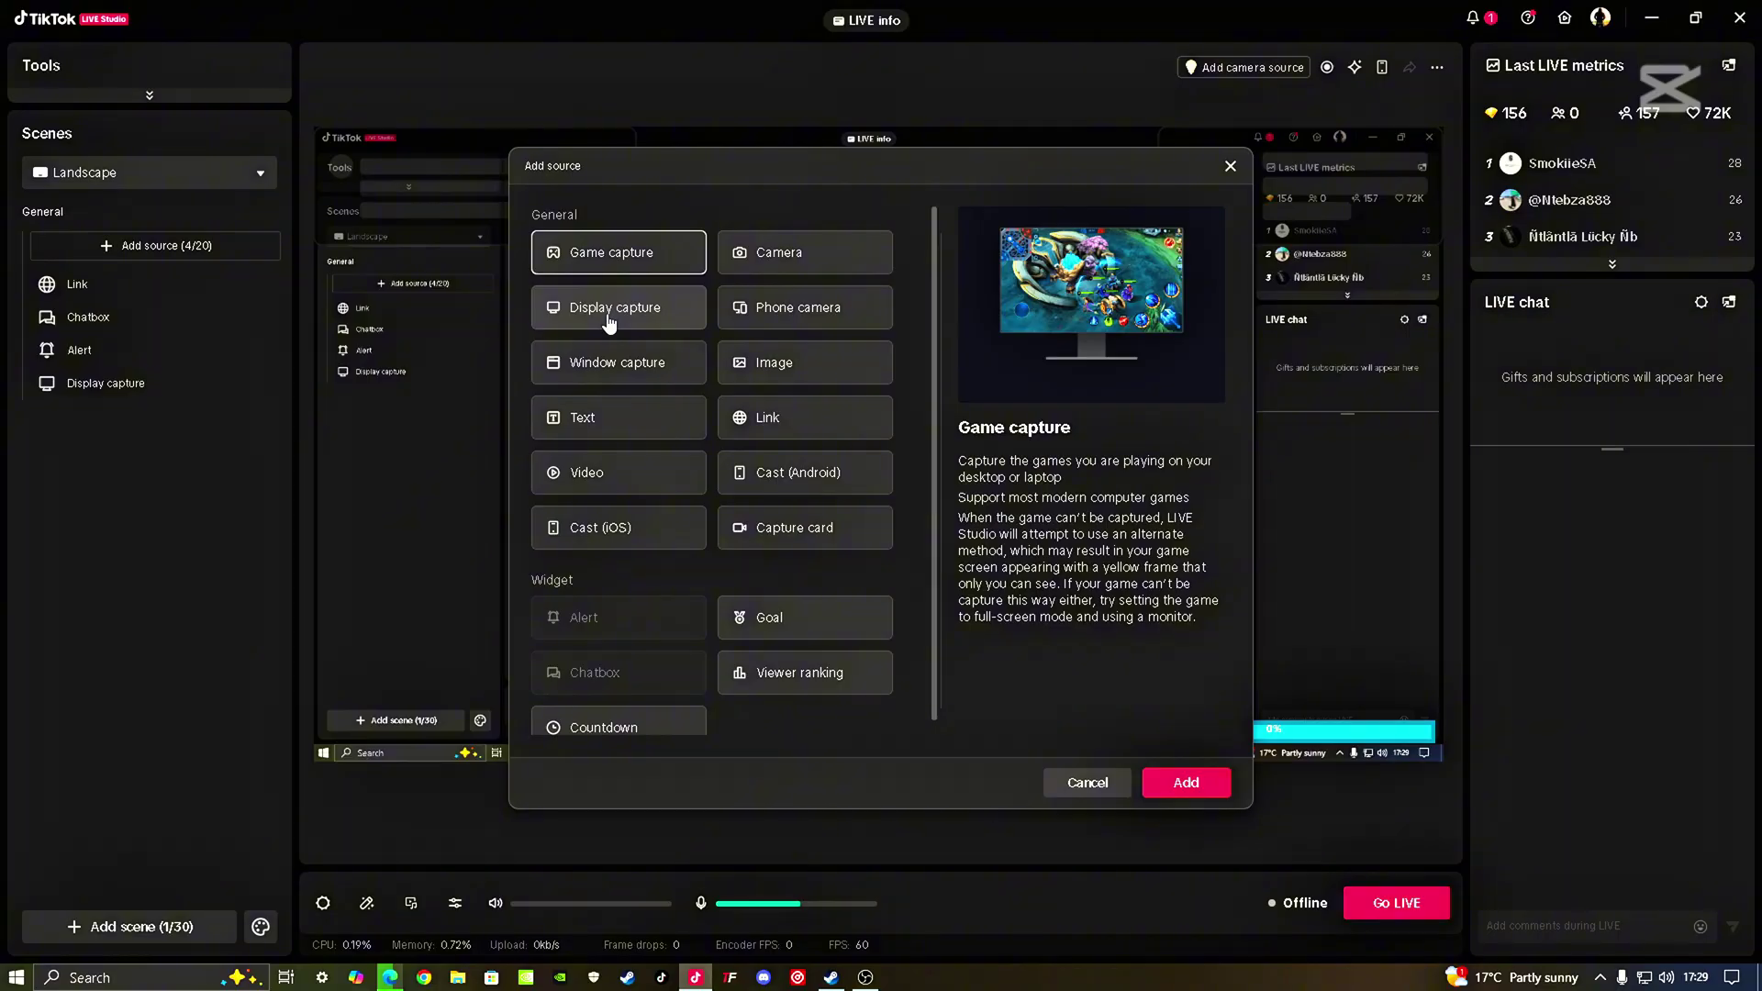
{"action": "left_click", "coordinate": [633, 316]}
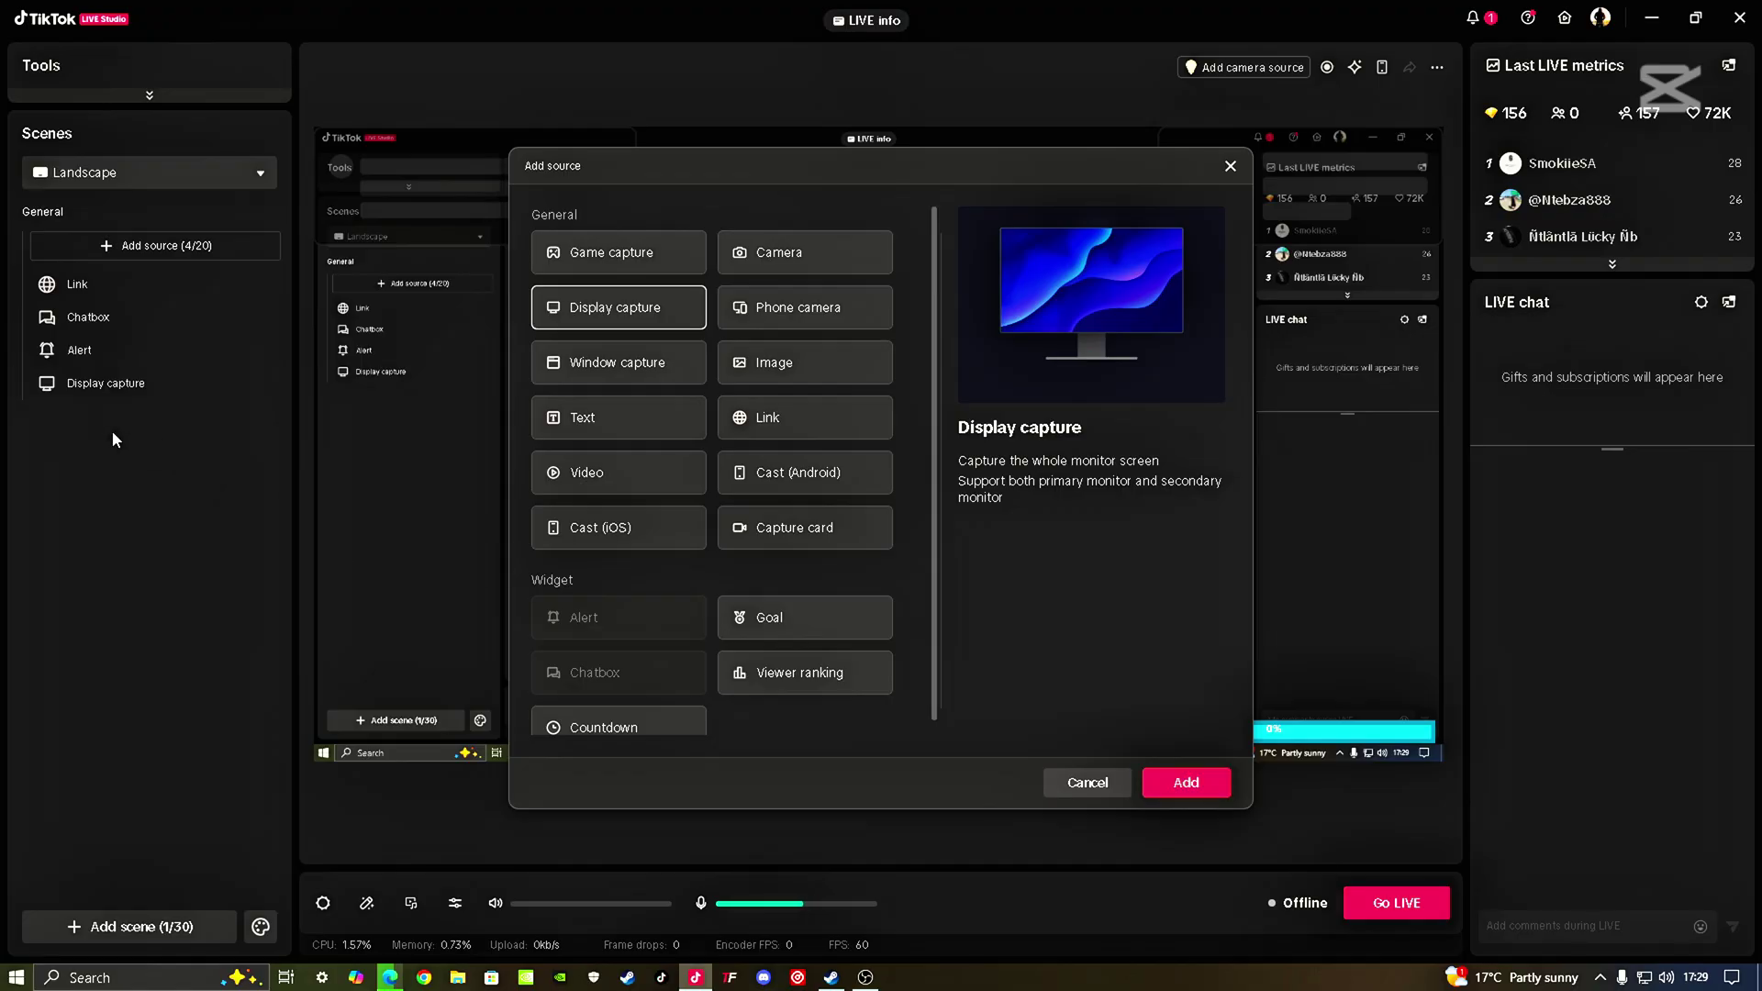
{"action": "left_click", "coordinate": [1066, 783]}
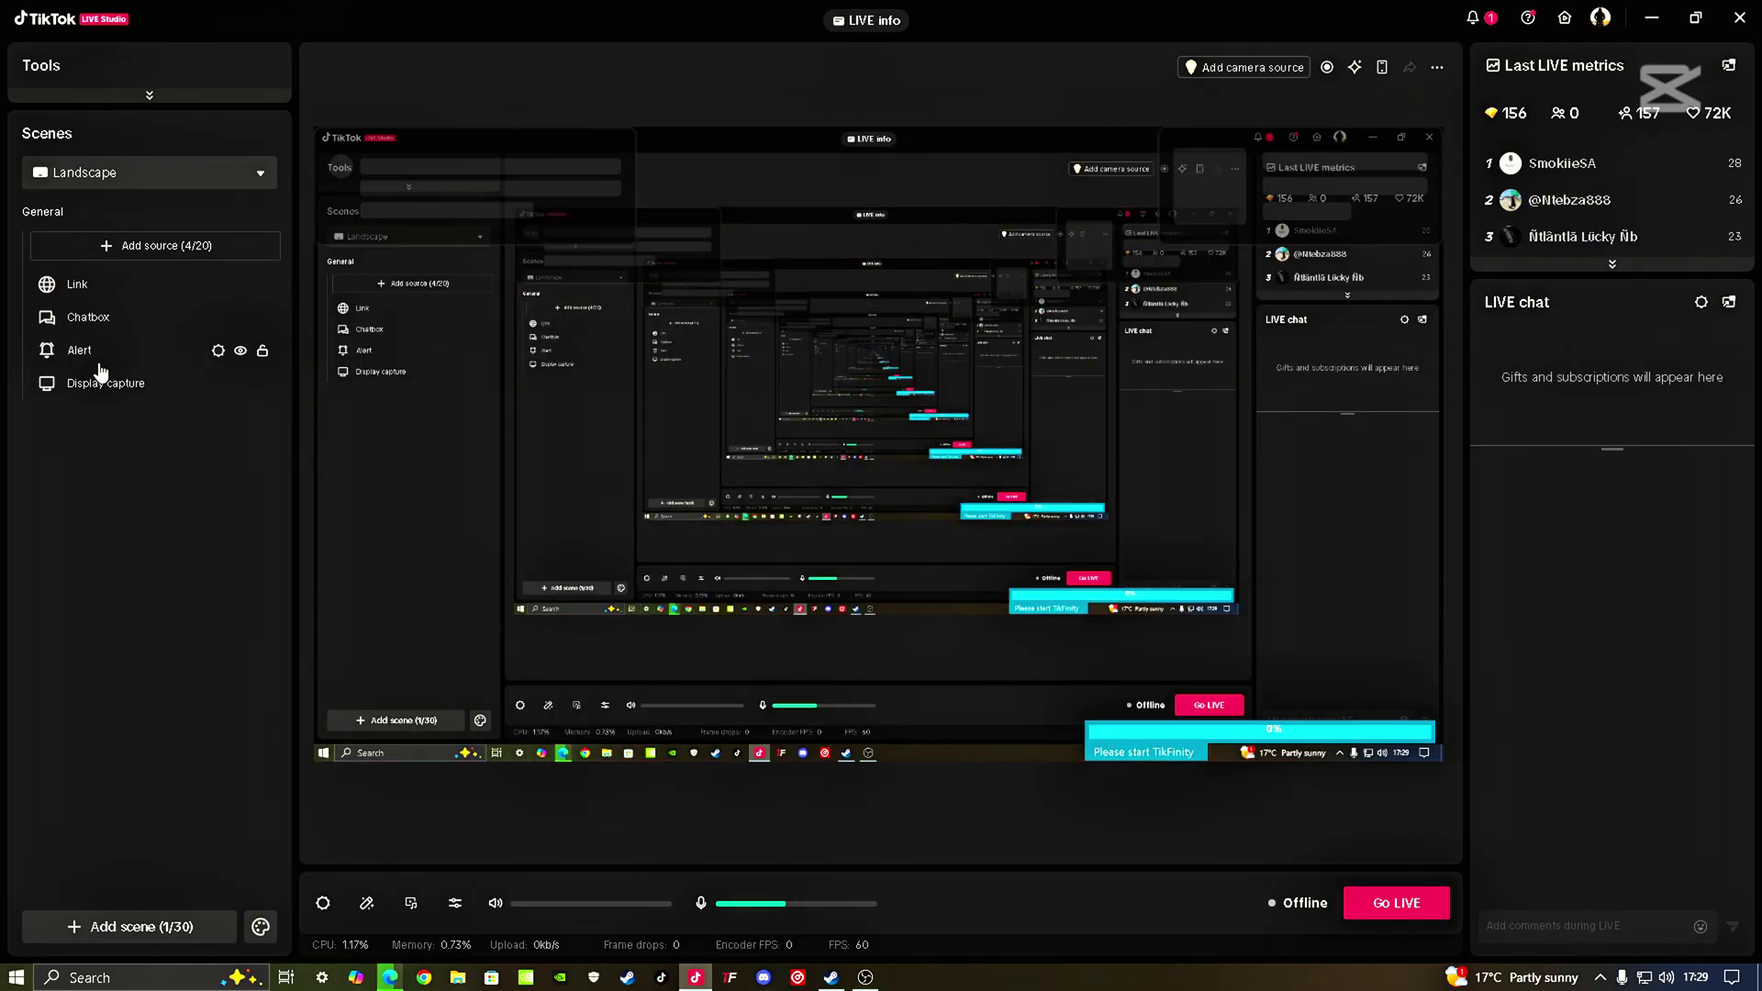
Step: Examine where the Display capture, Alert, Chatbox and Link sources sit in the scene preview
{"action": "left_click", "coordinate": [118, 390]}
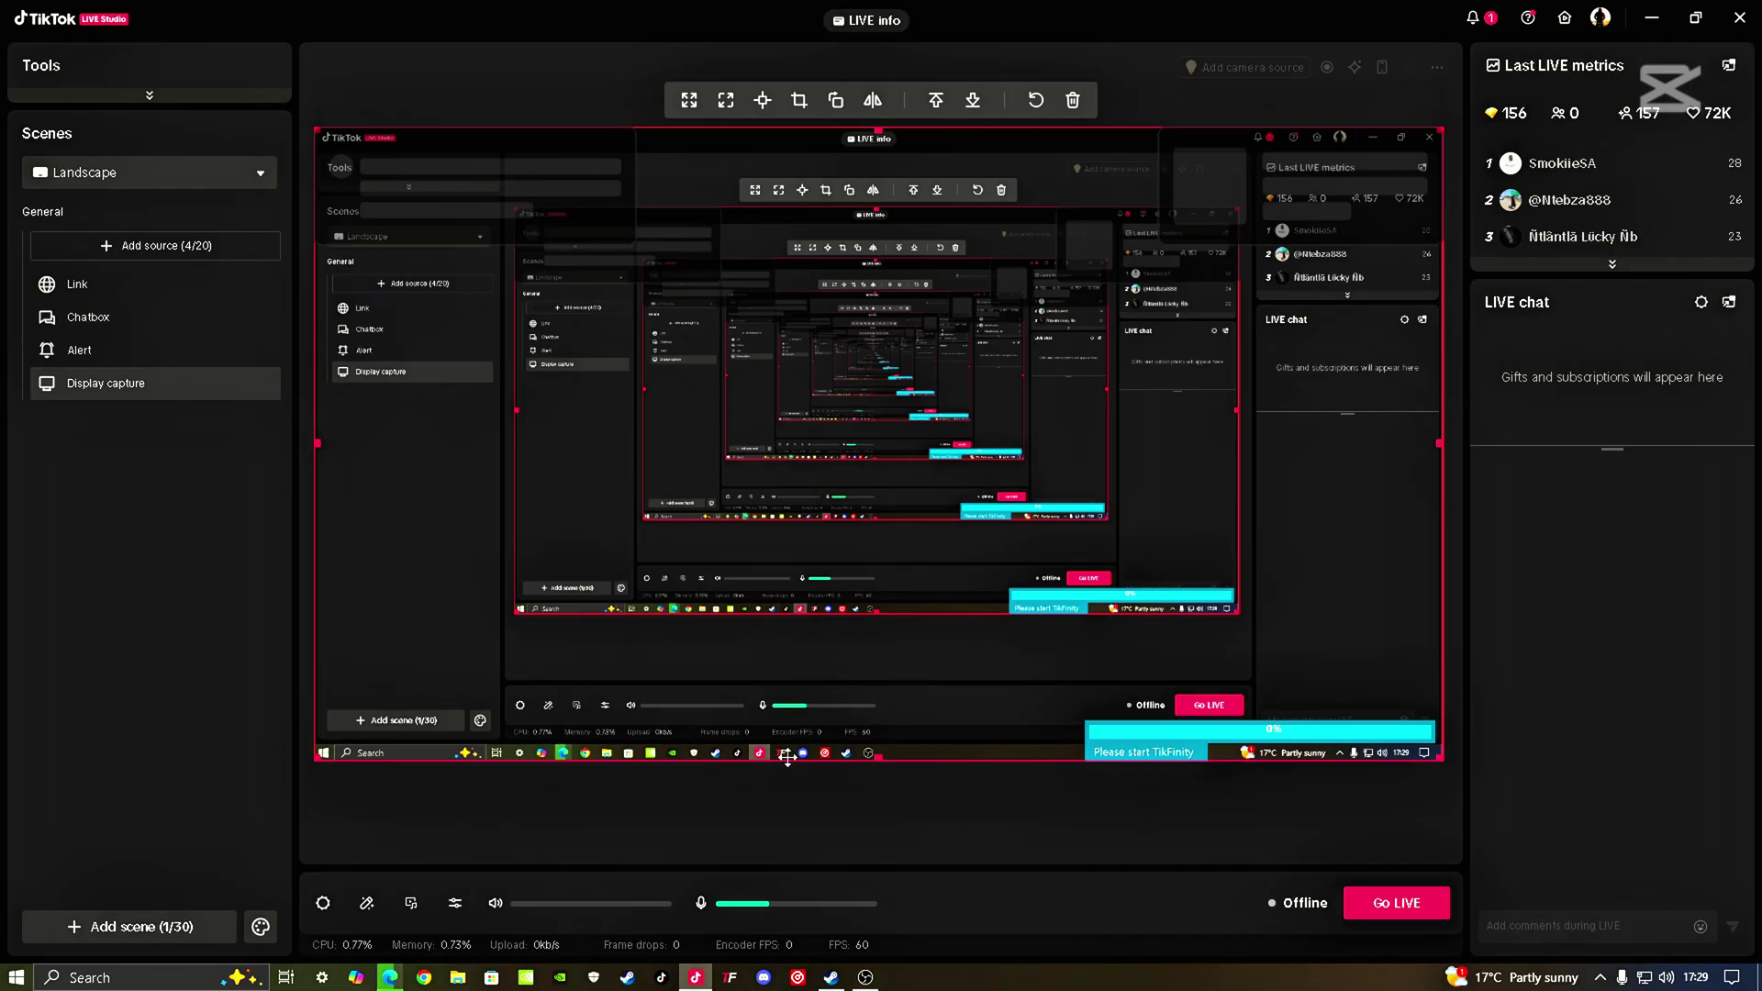
{"action": "left_click", "coordinate": [103, 640]}
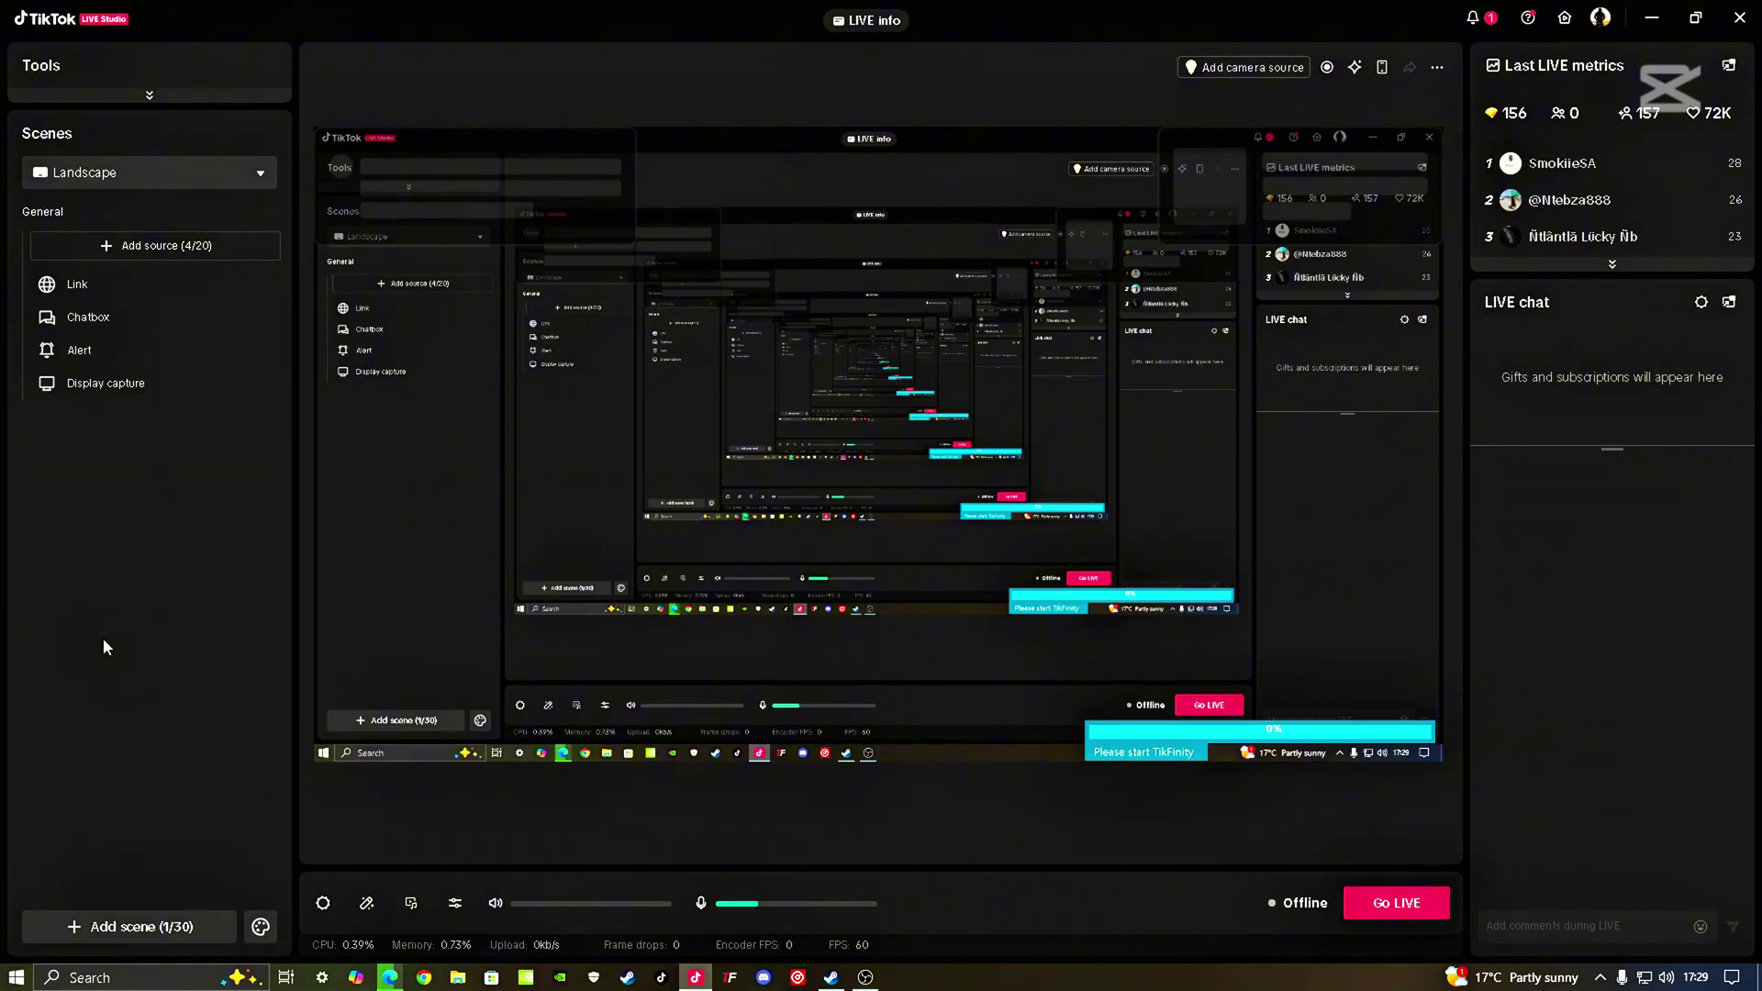
{"action": "mouse_move", "coordinate": [129, 347]}
{"action": "left_click", "coordinate": [101, 358]}
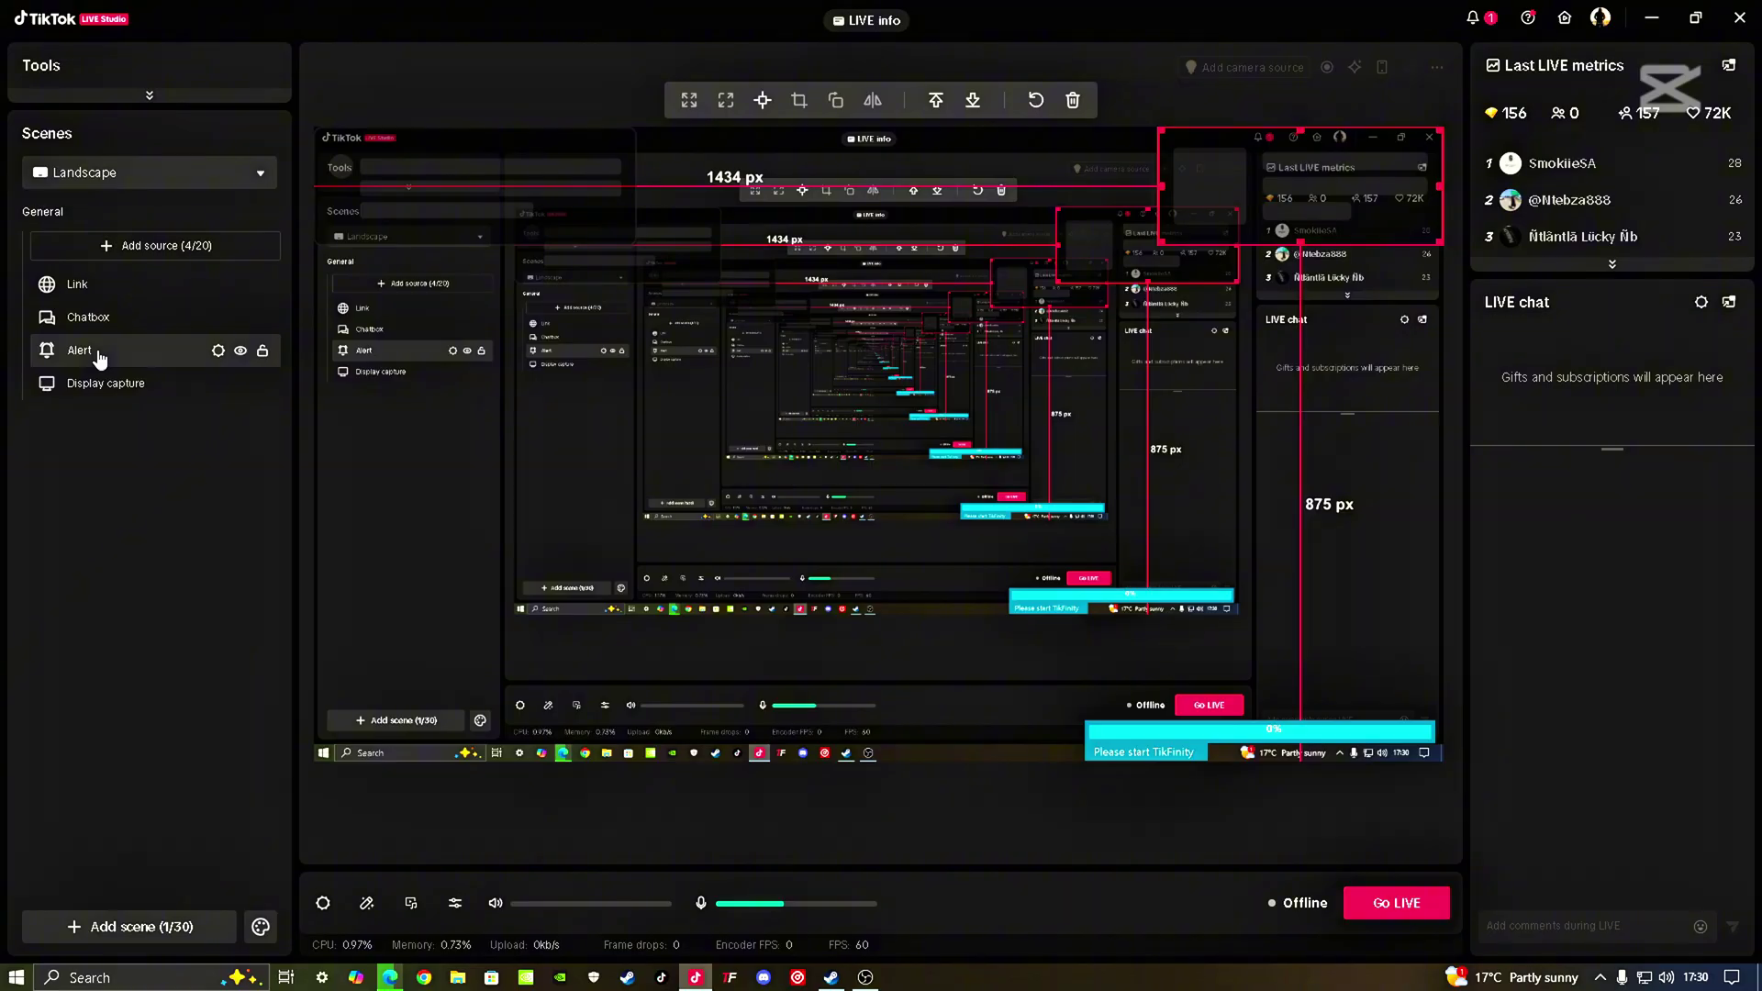
{"action": "left_click", "coordinate": [106, 326]}
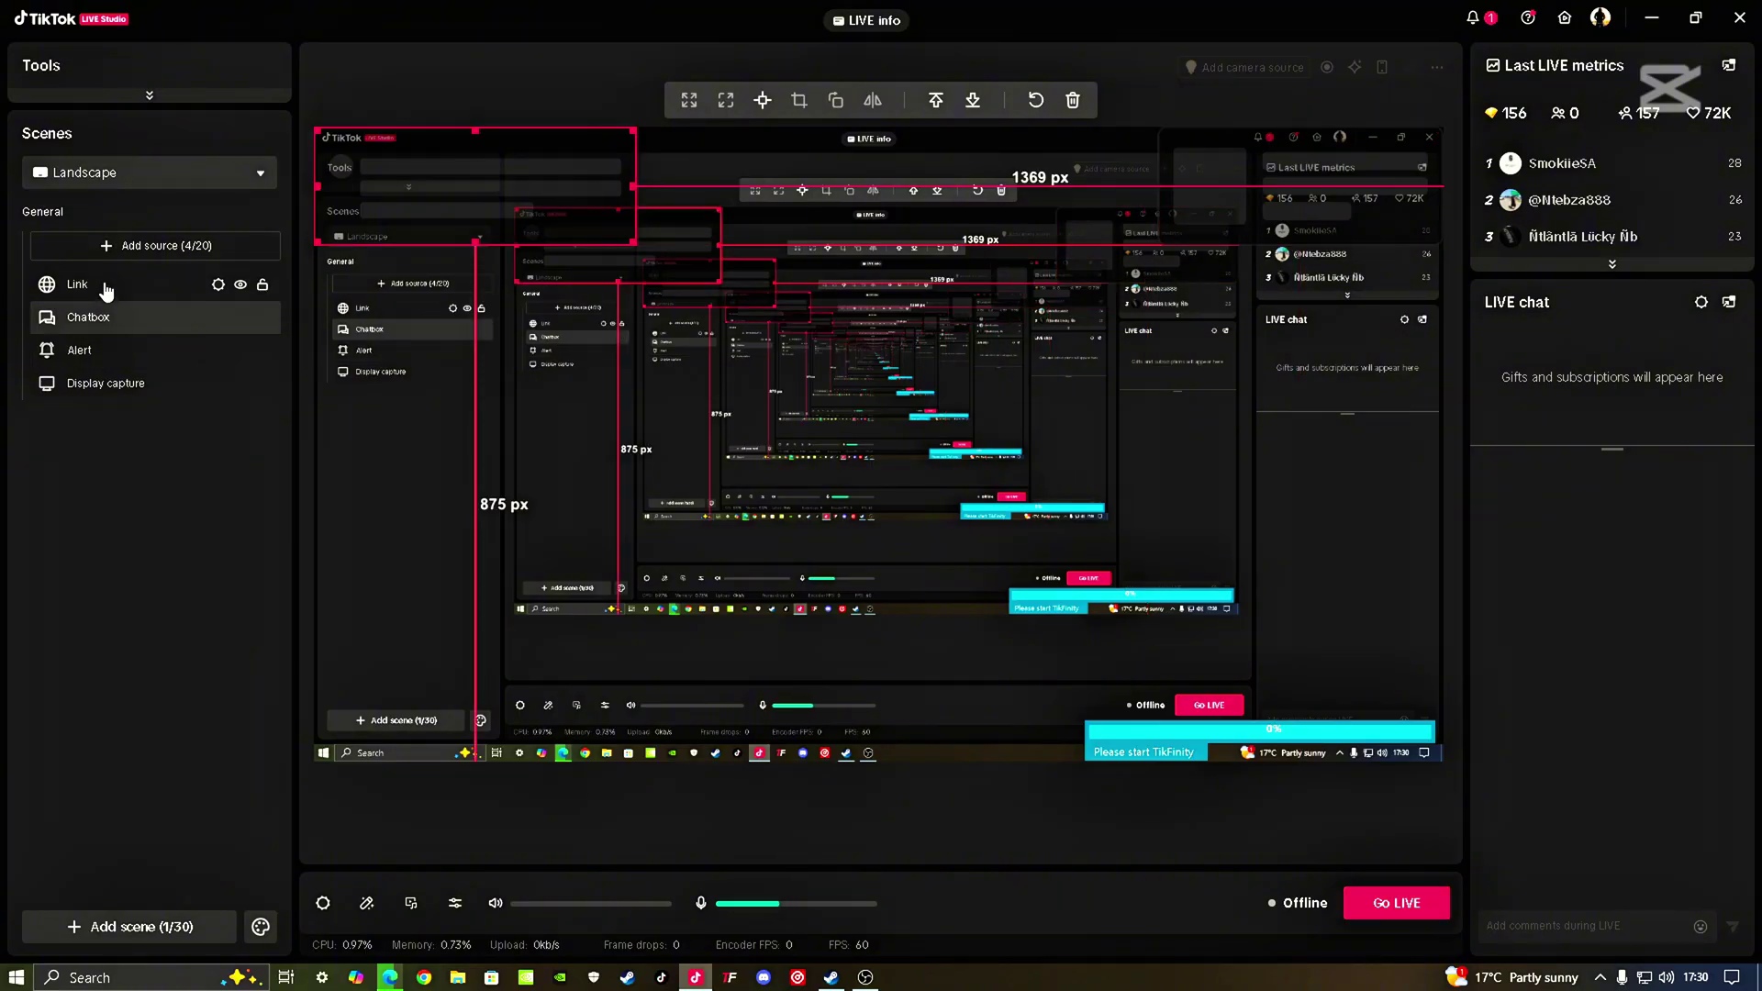
{"action": "left_click", "coordinate": [107, 292]}
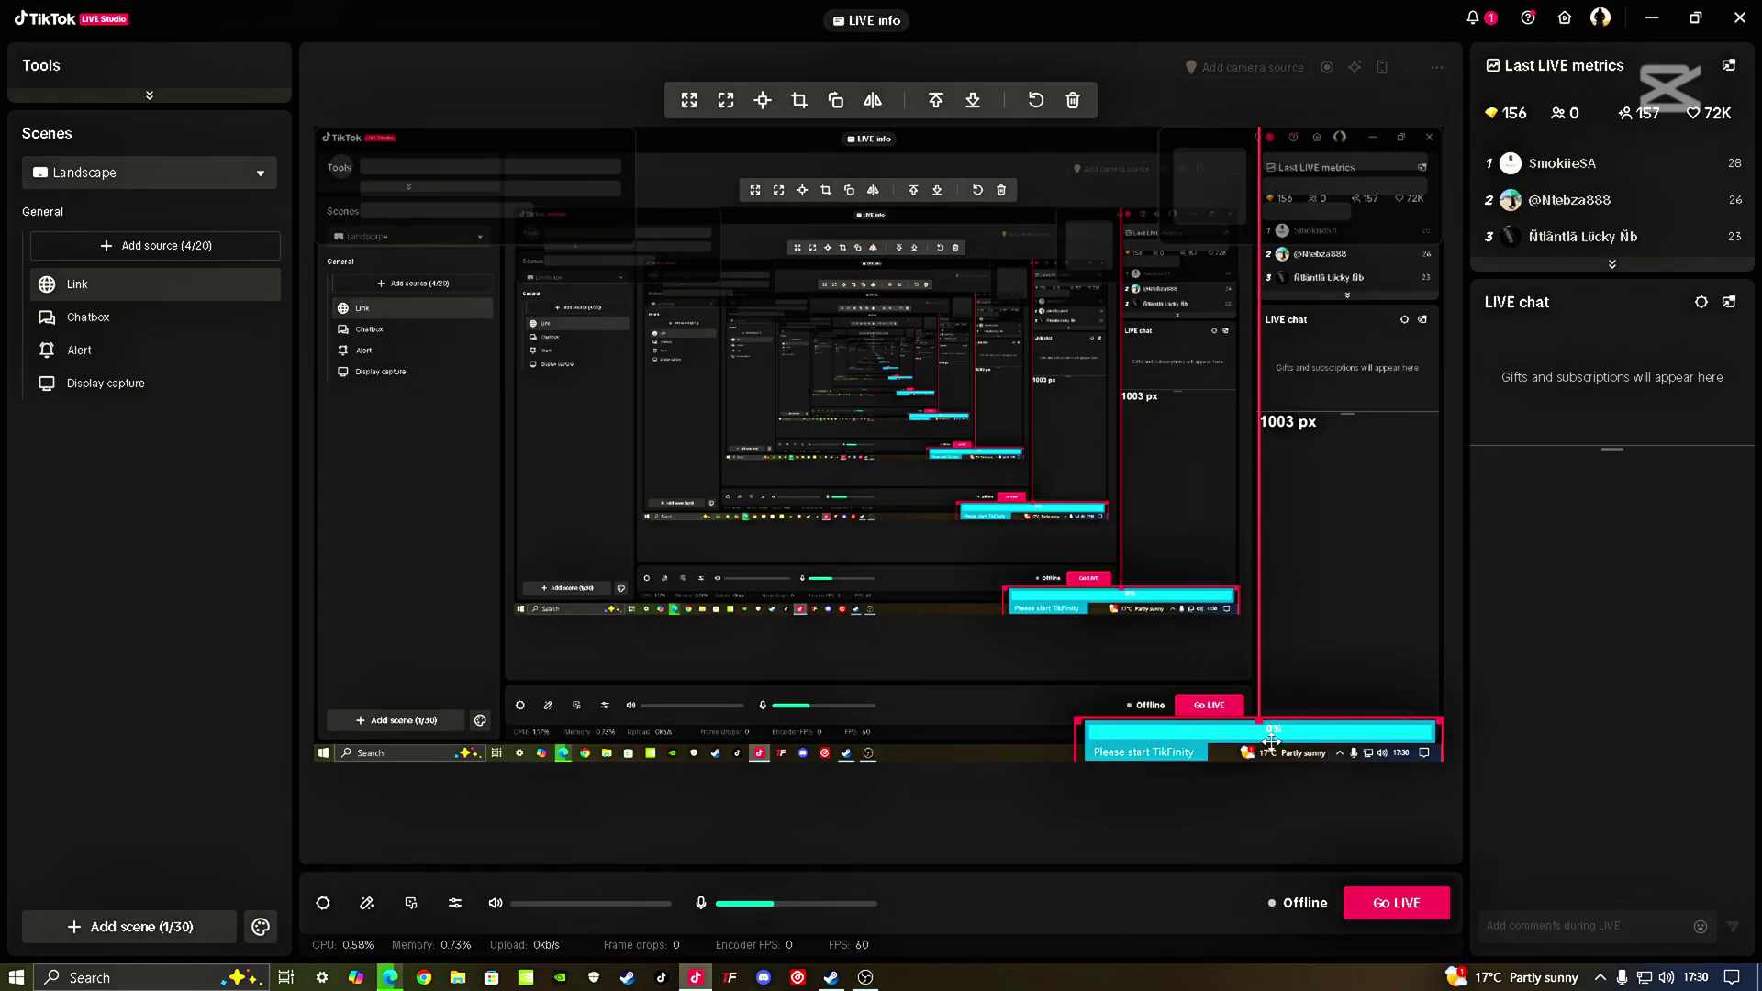
{"action": "left_click", "coordinate": [119, 552]}
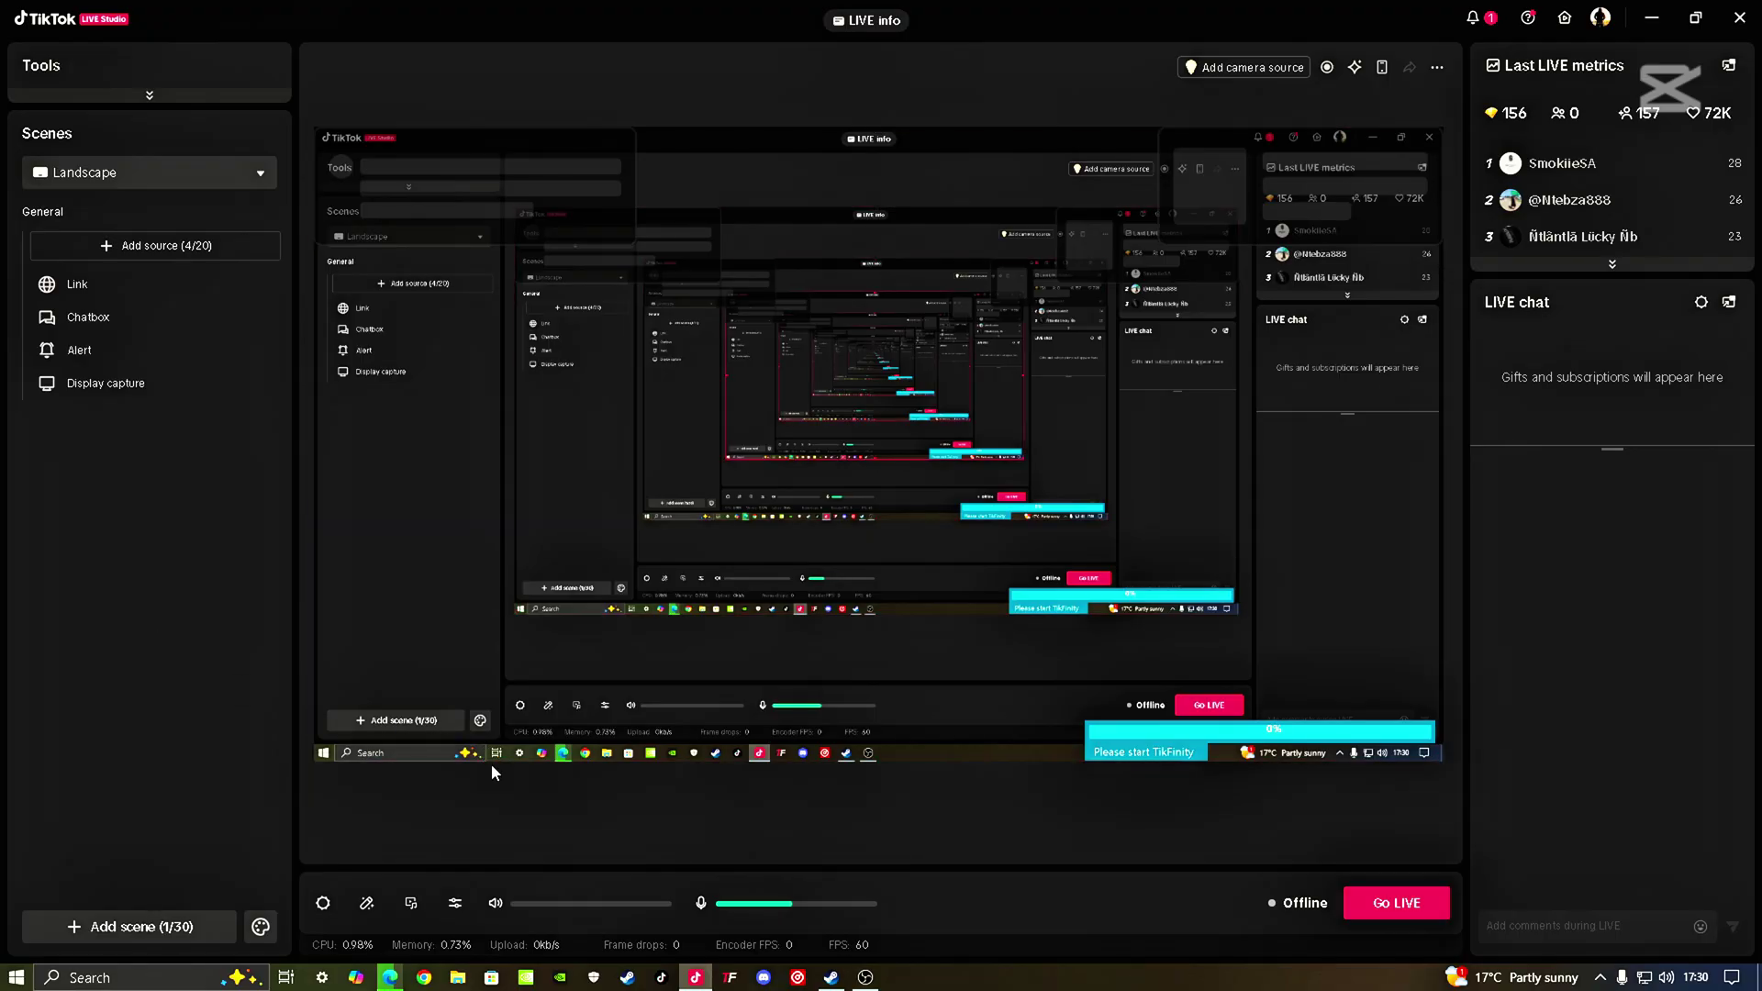
Step: Open the LIVE settings for going live and set the stream topic to the recent topic LIVE
{"action": "left_click", "coordinate": [1356, 902]}
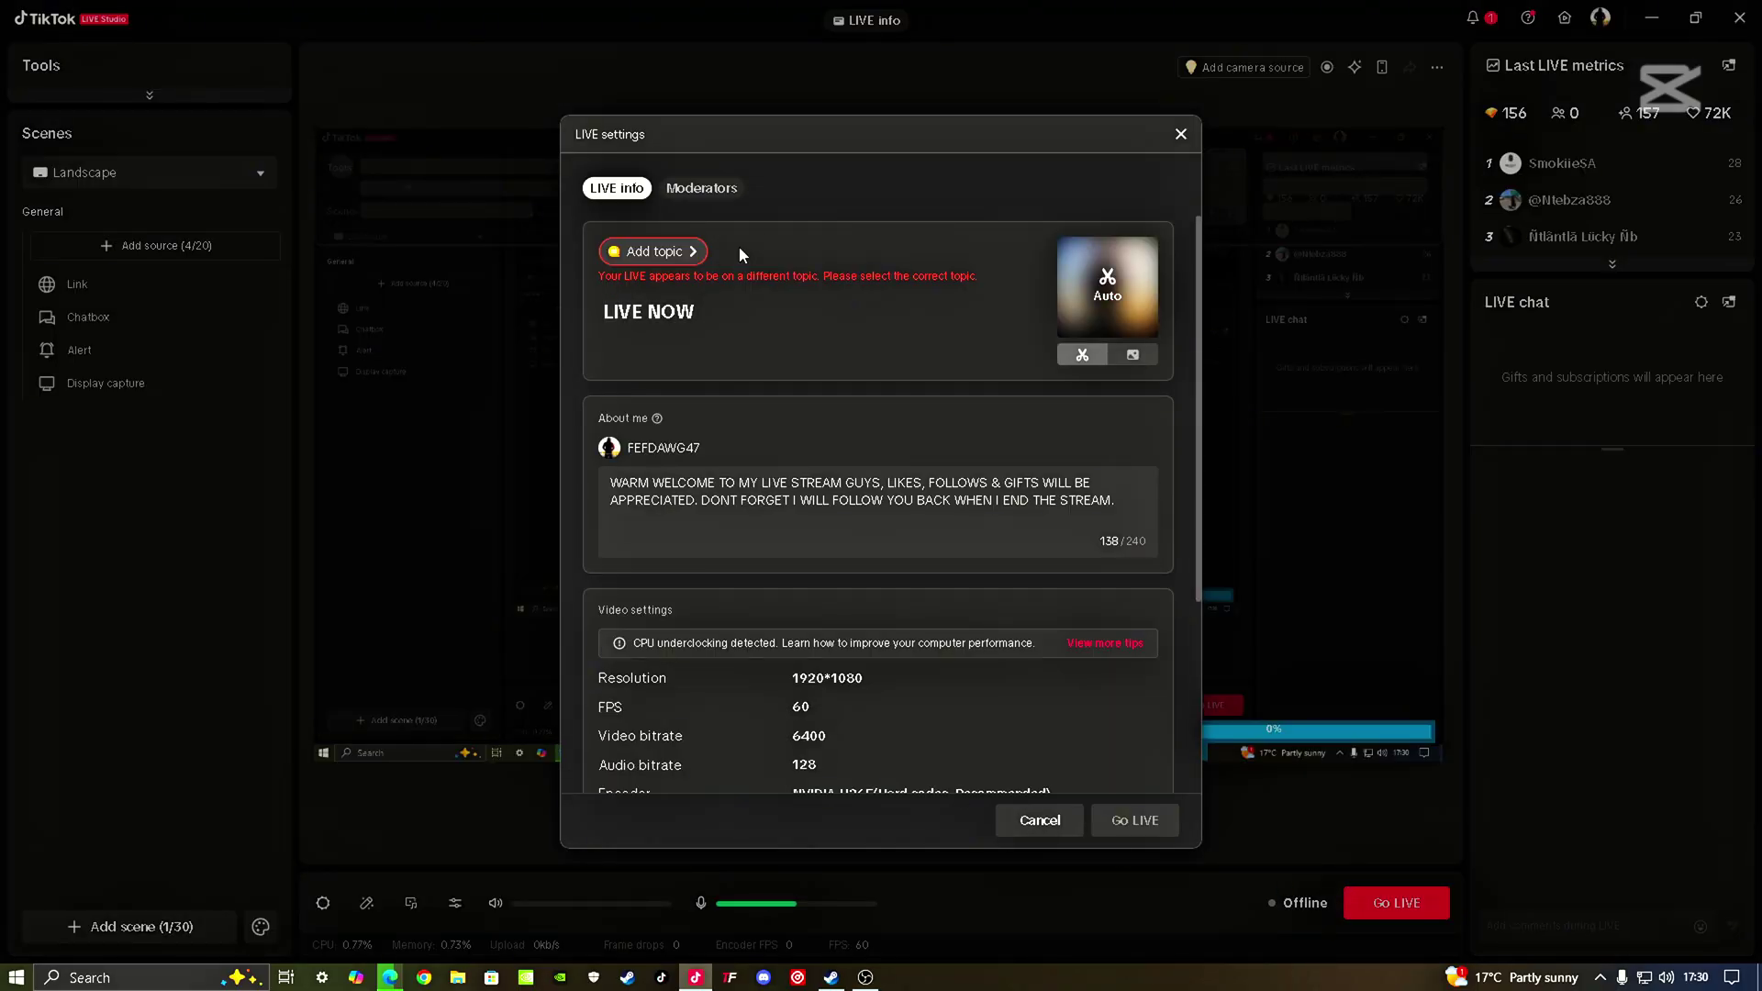
{"action": "left_click", "coordinate": [662, 254]}
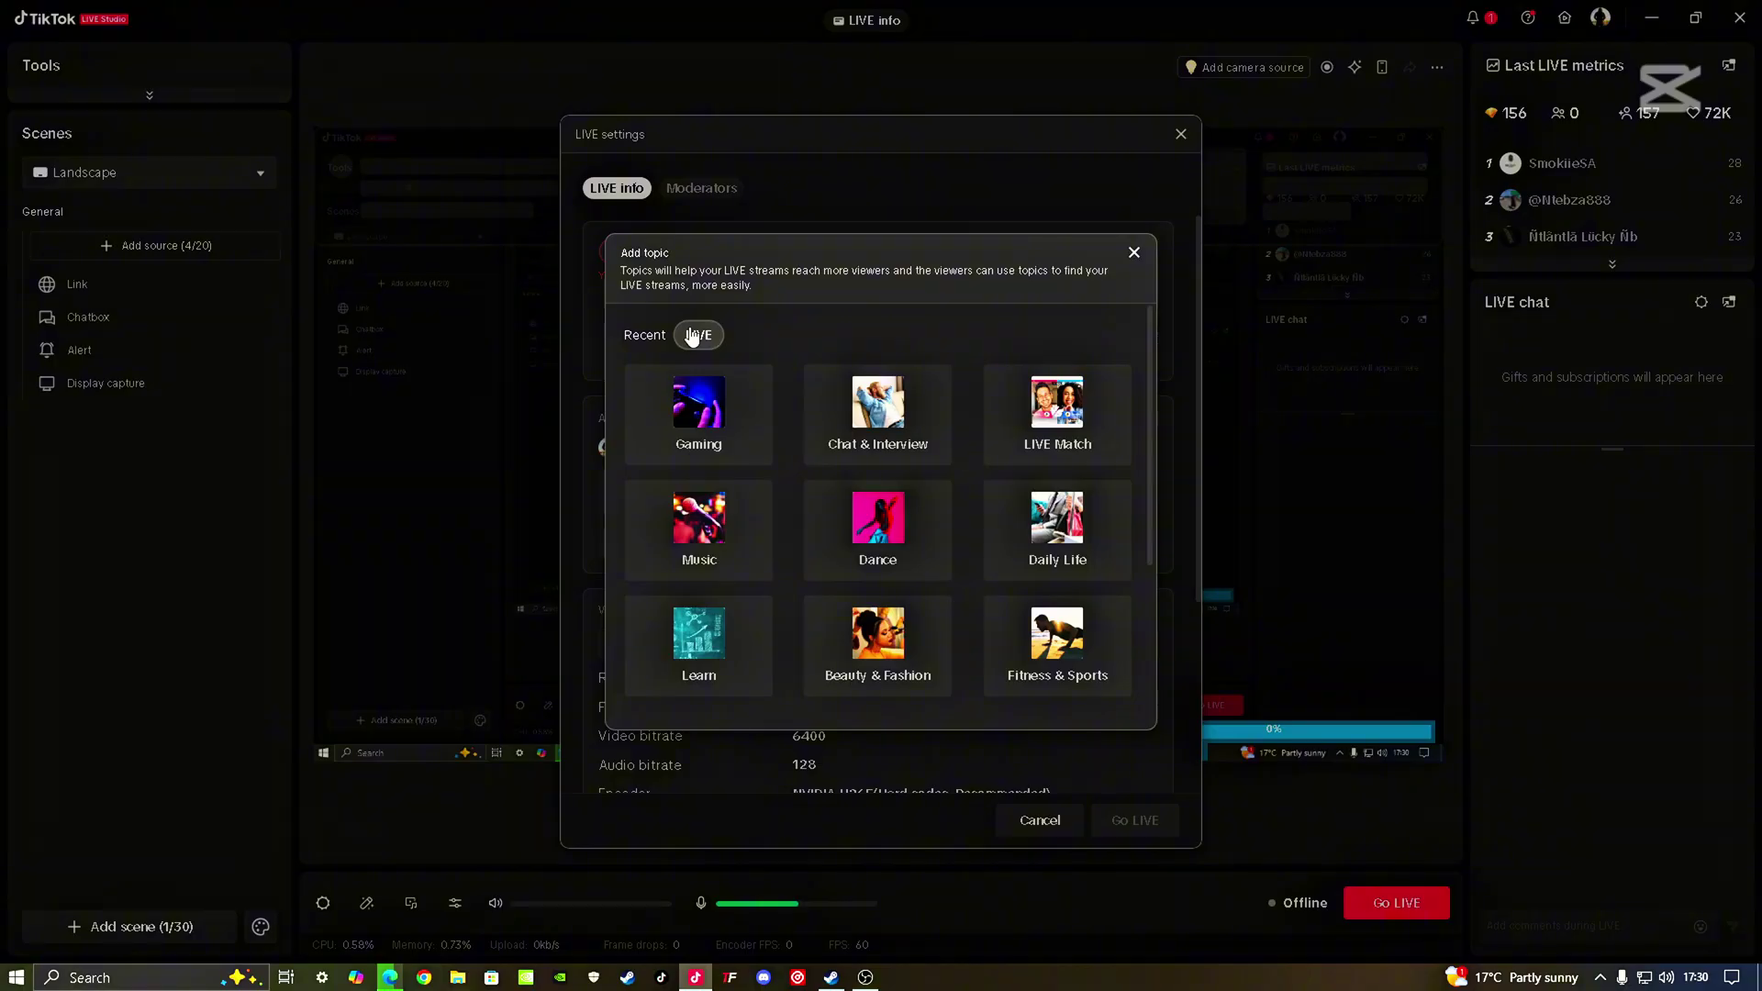
{"action": "left_click", "coordinate": [695, 336]}
Step: Run the automatic speed test for LIVE quality from the video settings and accept the suggested Quality priority option
{"action": "scroll", "coordinate": [831, 331], "scroll_direction": "down", "scroll_amount": 5}
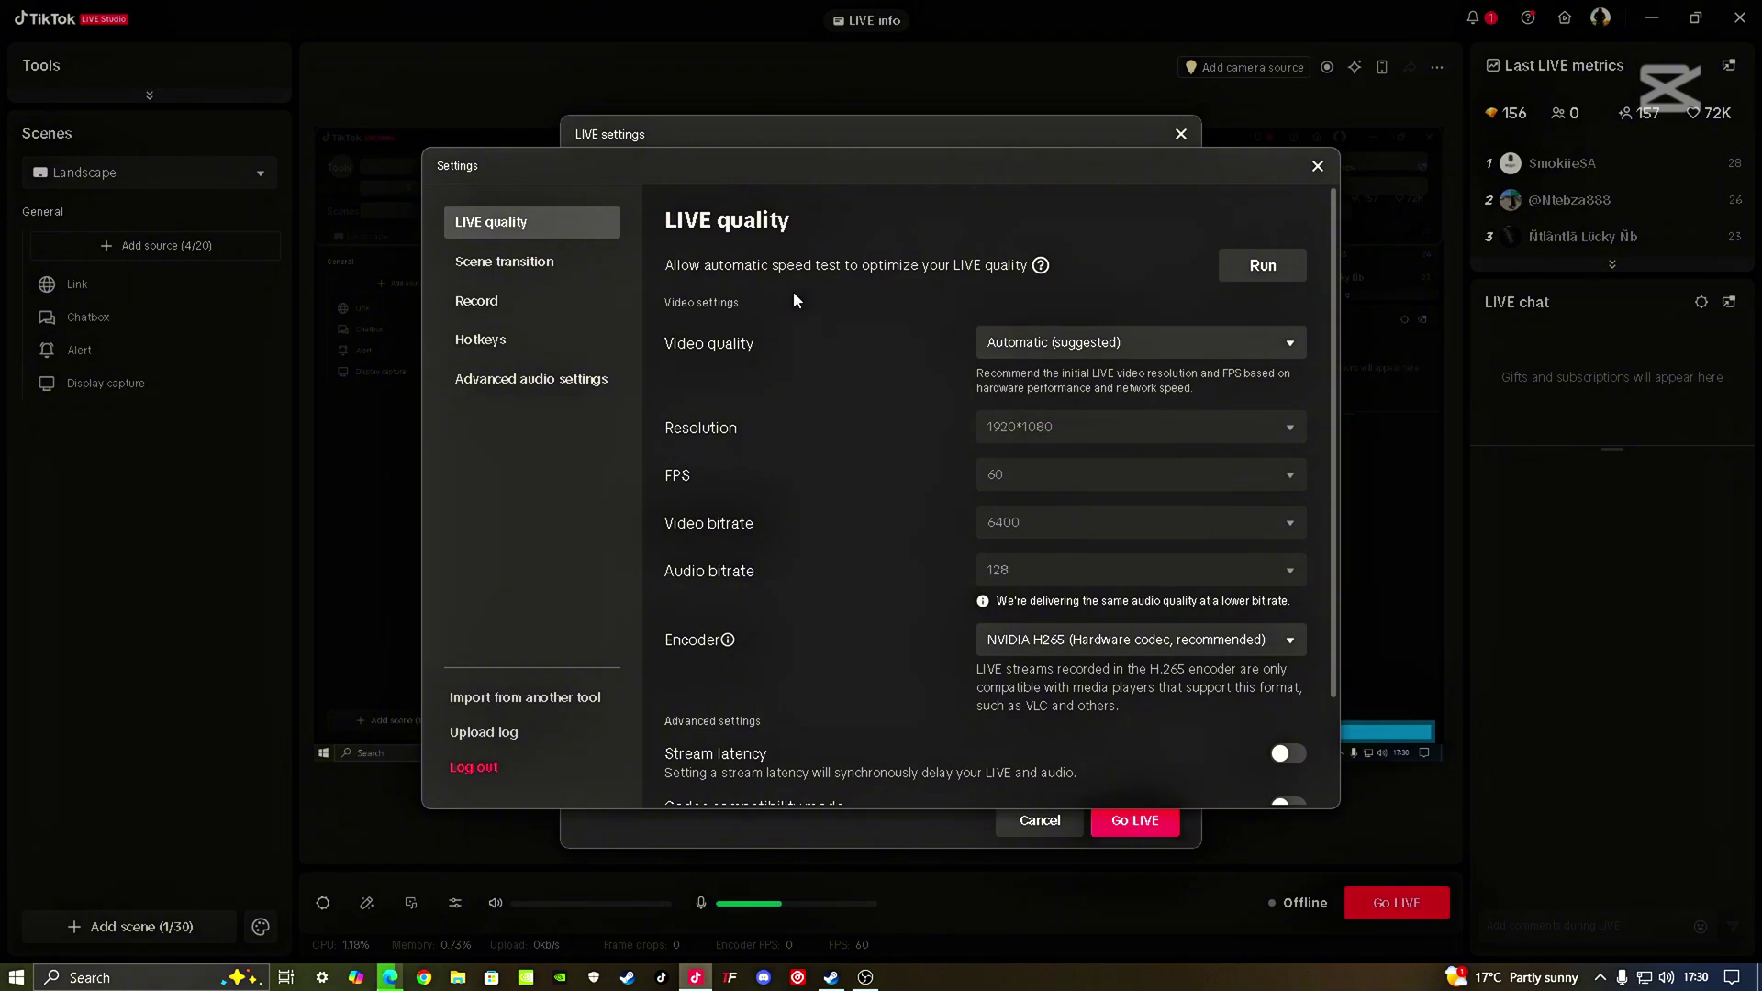
{"action": "left_click", "coordinate": [1262, 275]}
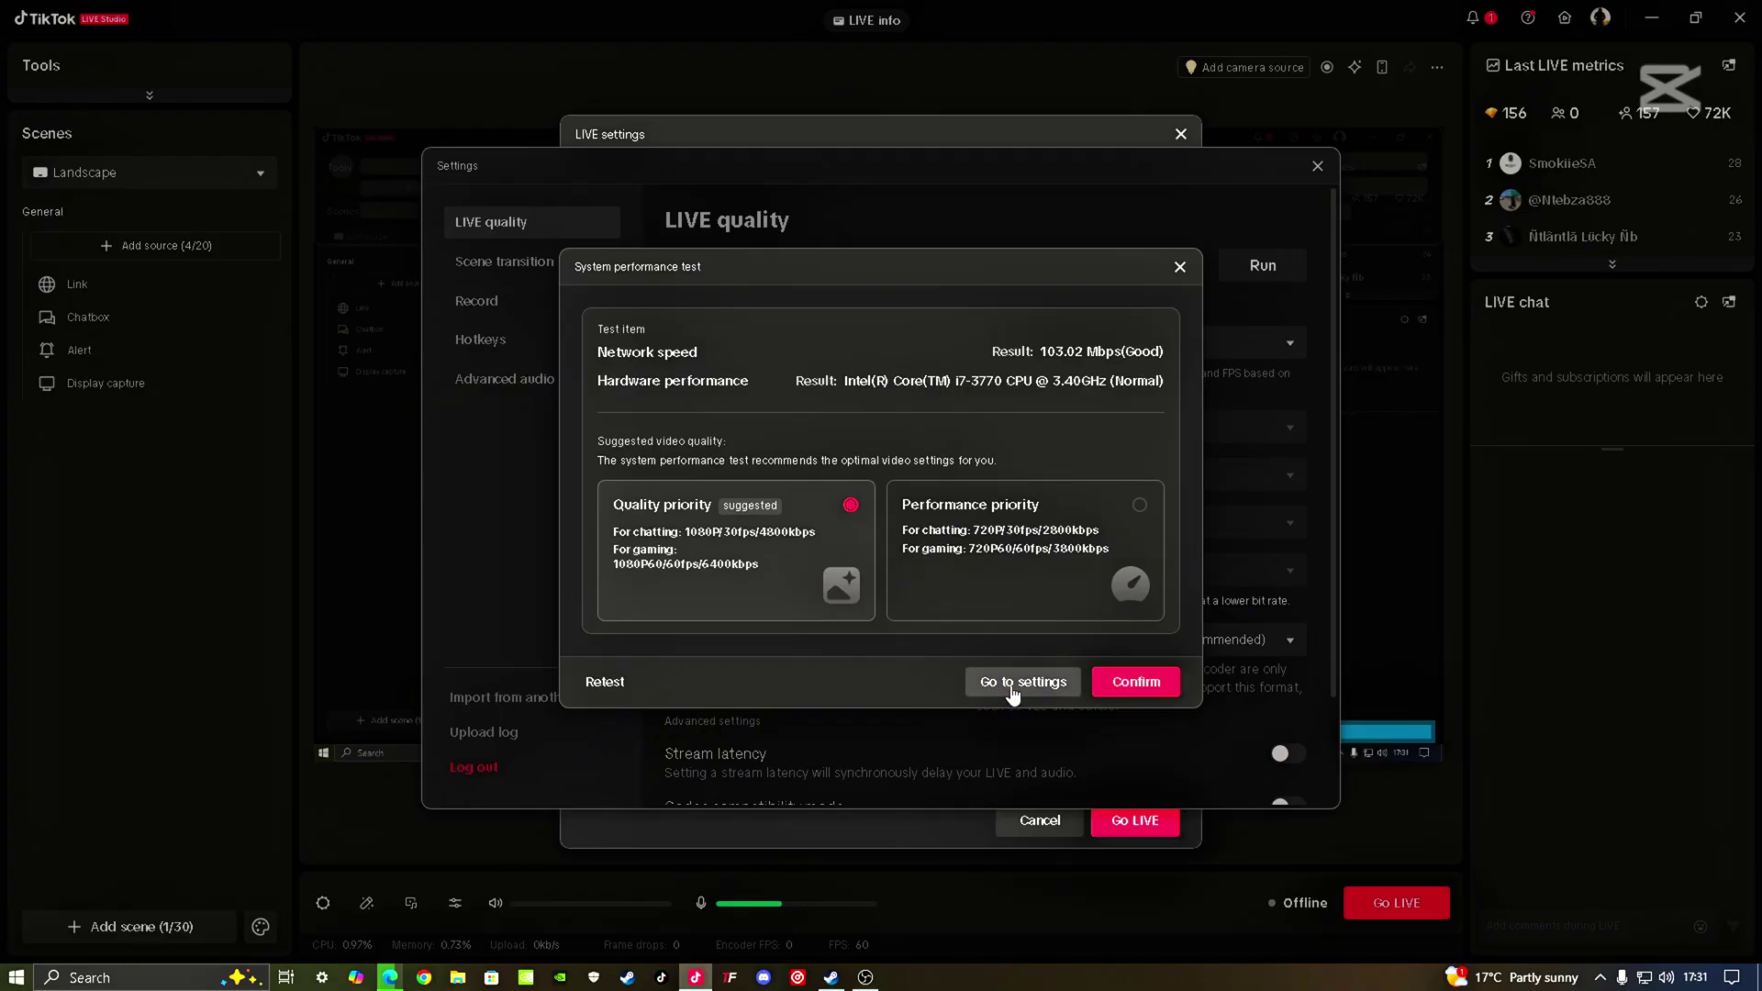
{"action": "left_click", "coordinate": [1122, 695]}
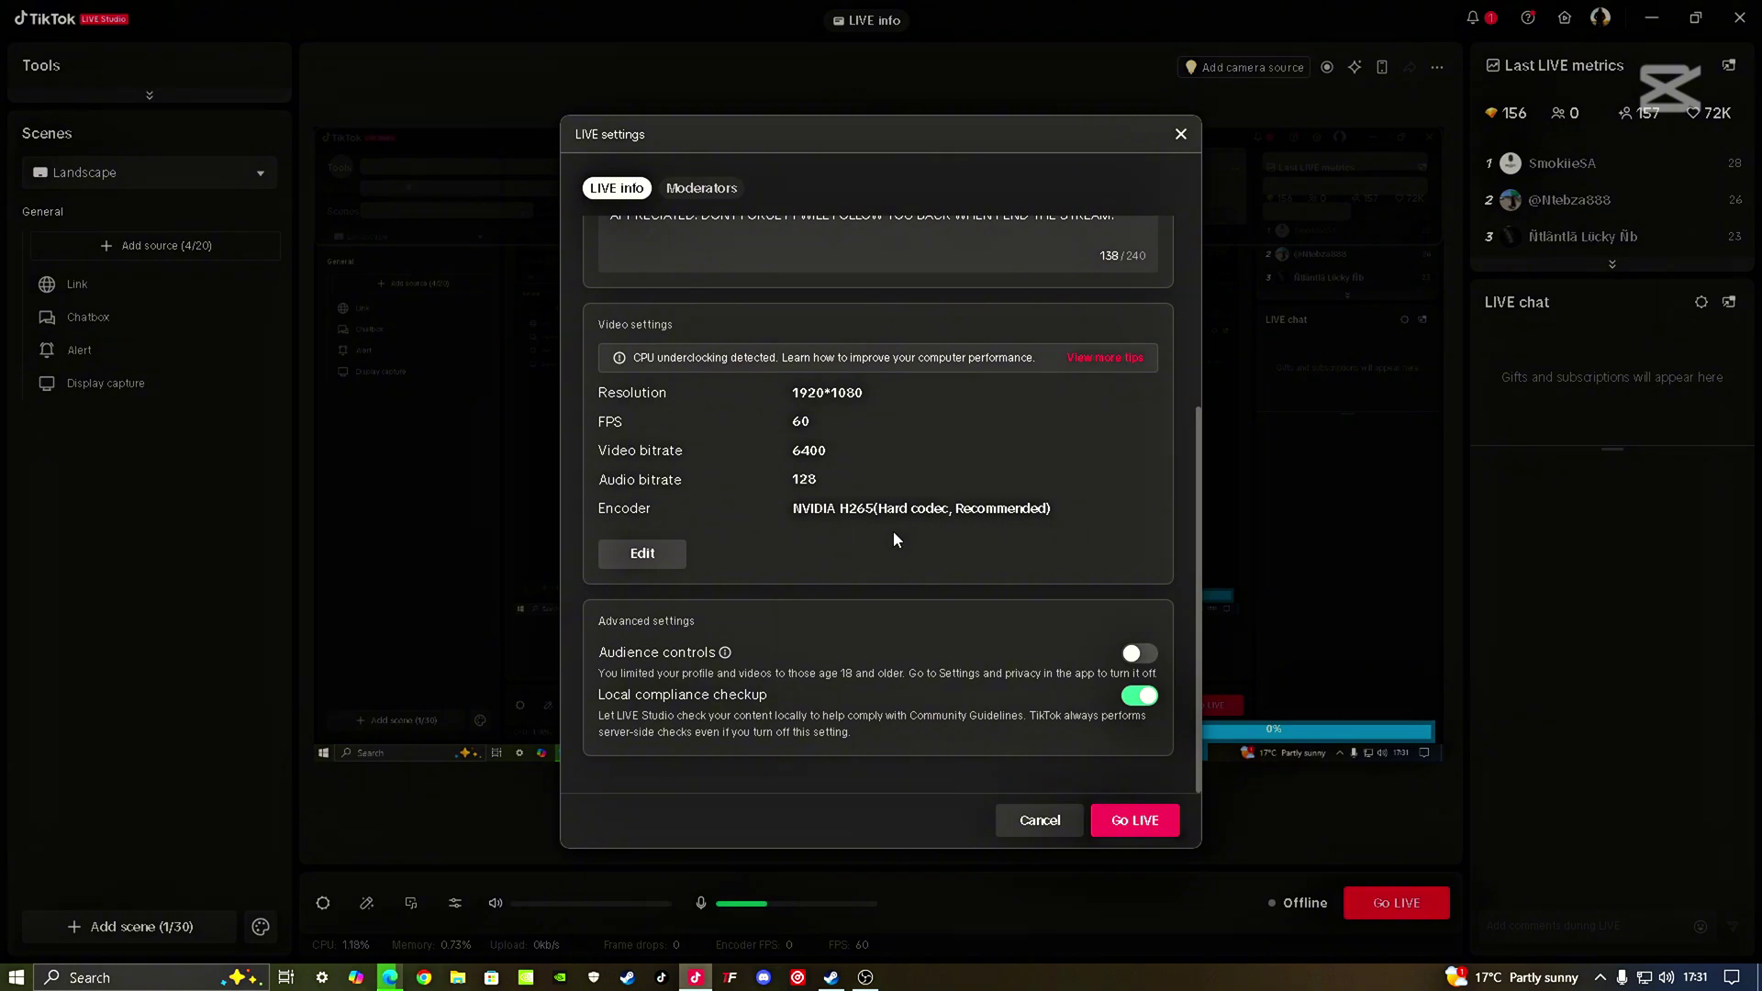
Step: Start the LIVE broadcast and tidy the workspace by expanding the tools list and closing the floating chat window
{"action": "left_click", "coordinate": [1133, 828]}
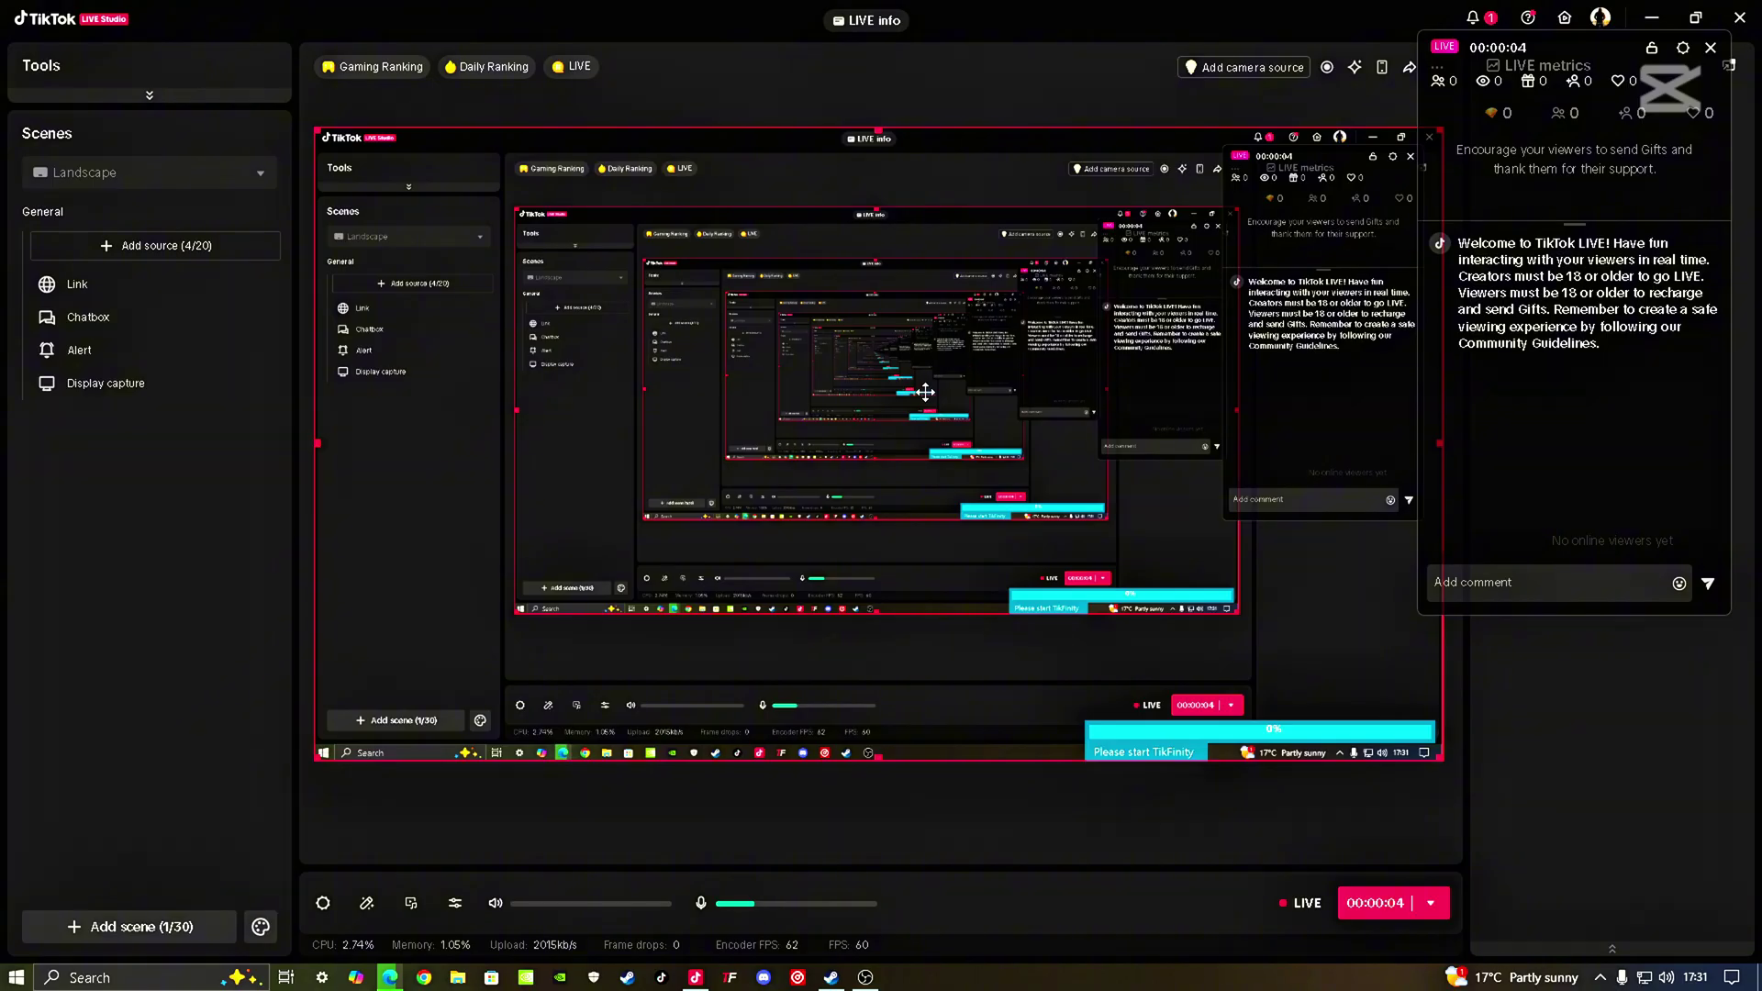
{"action": "left_click", "coordinate": [150, 95]}
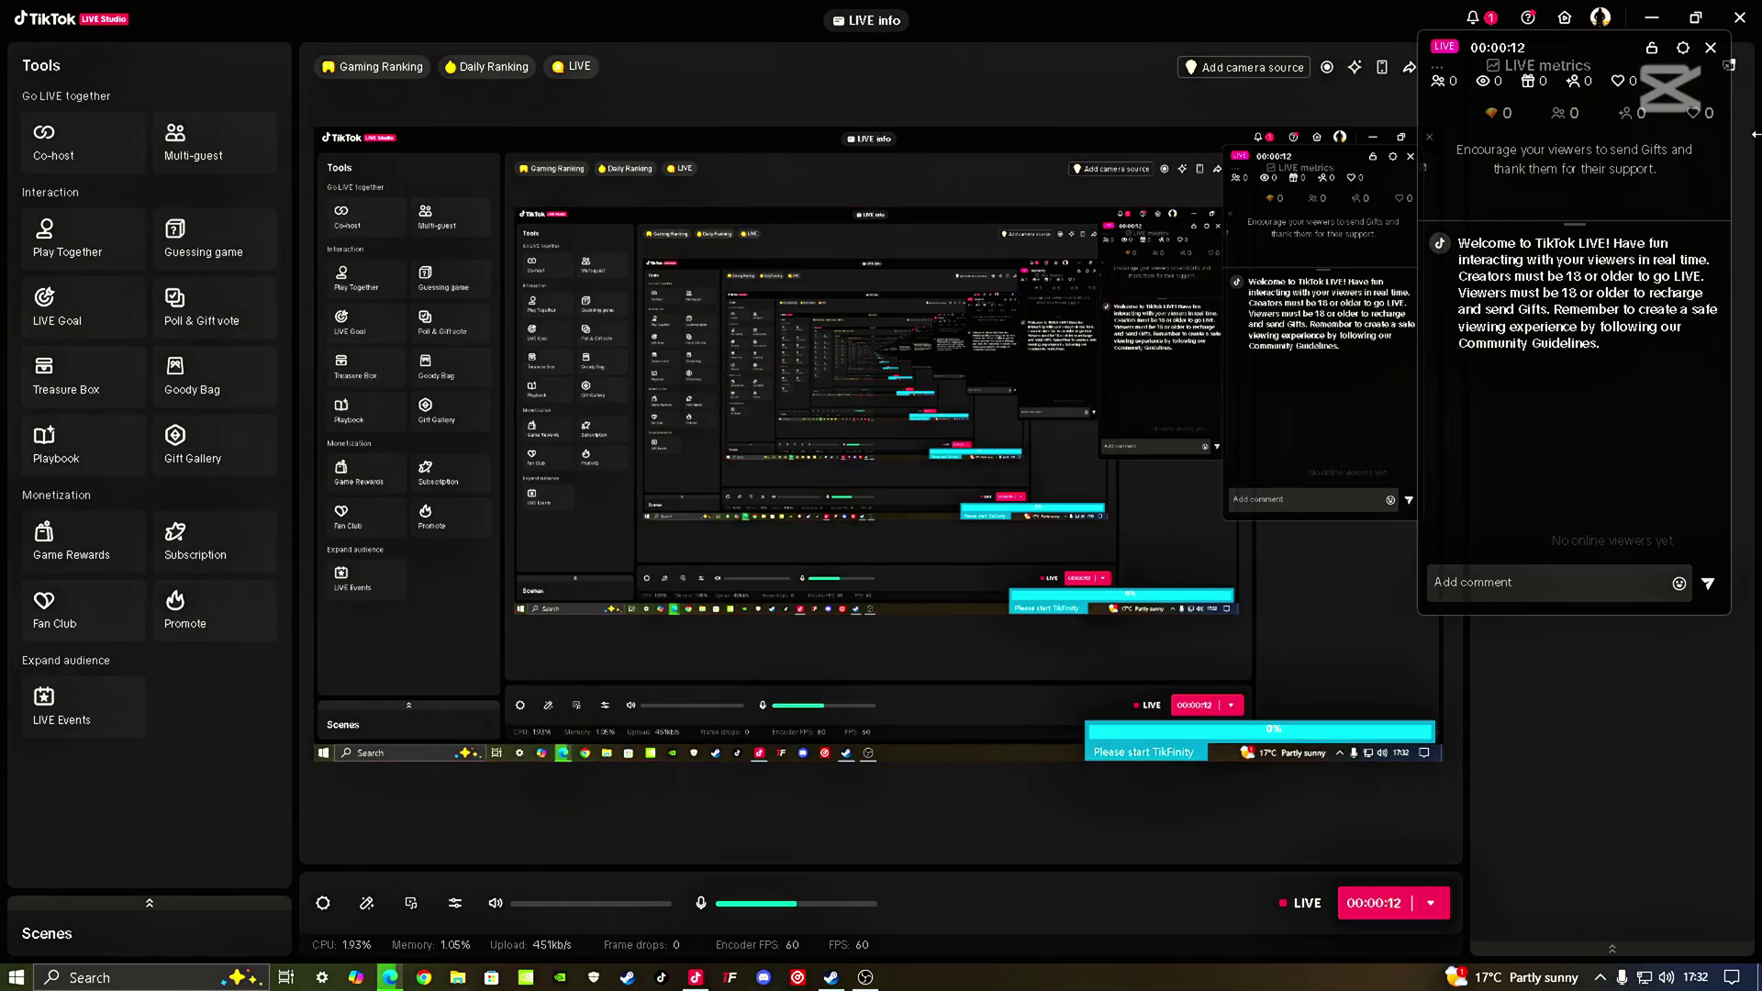
{"action": "left_click", "coordinate": [1711, 49]}
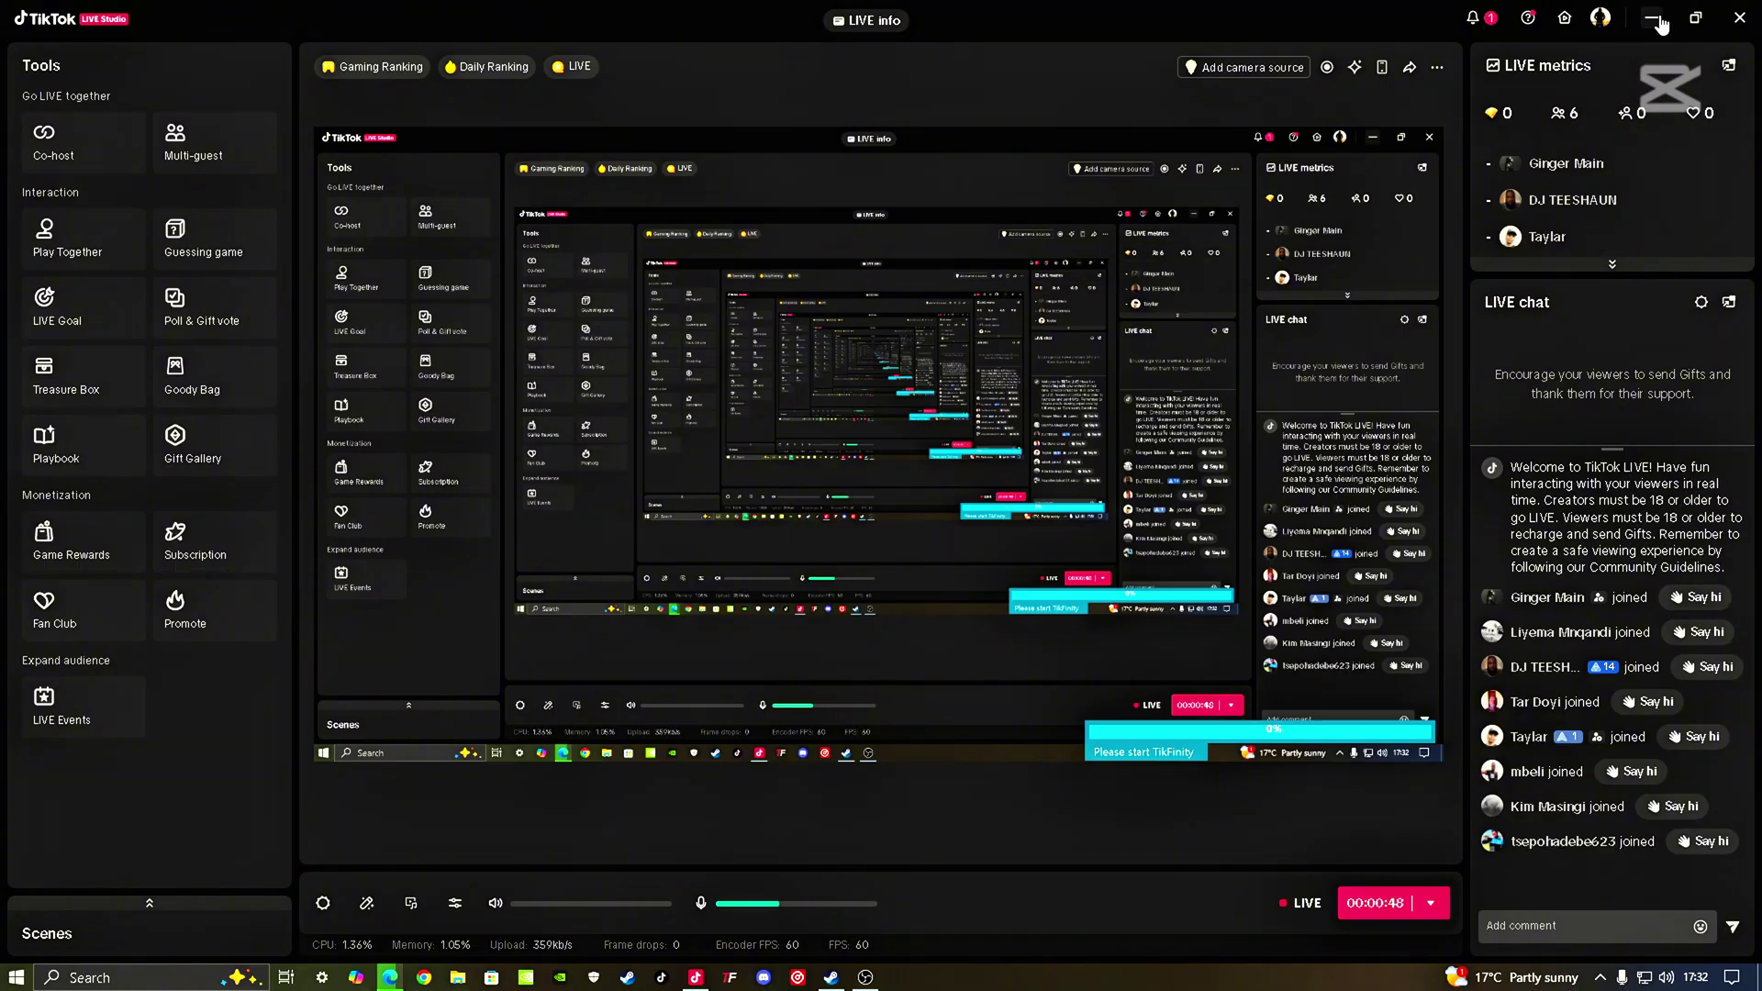
{"action": "left_click", "coordinate": [854, 237]}
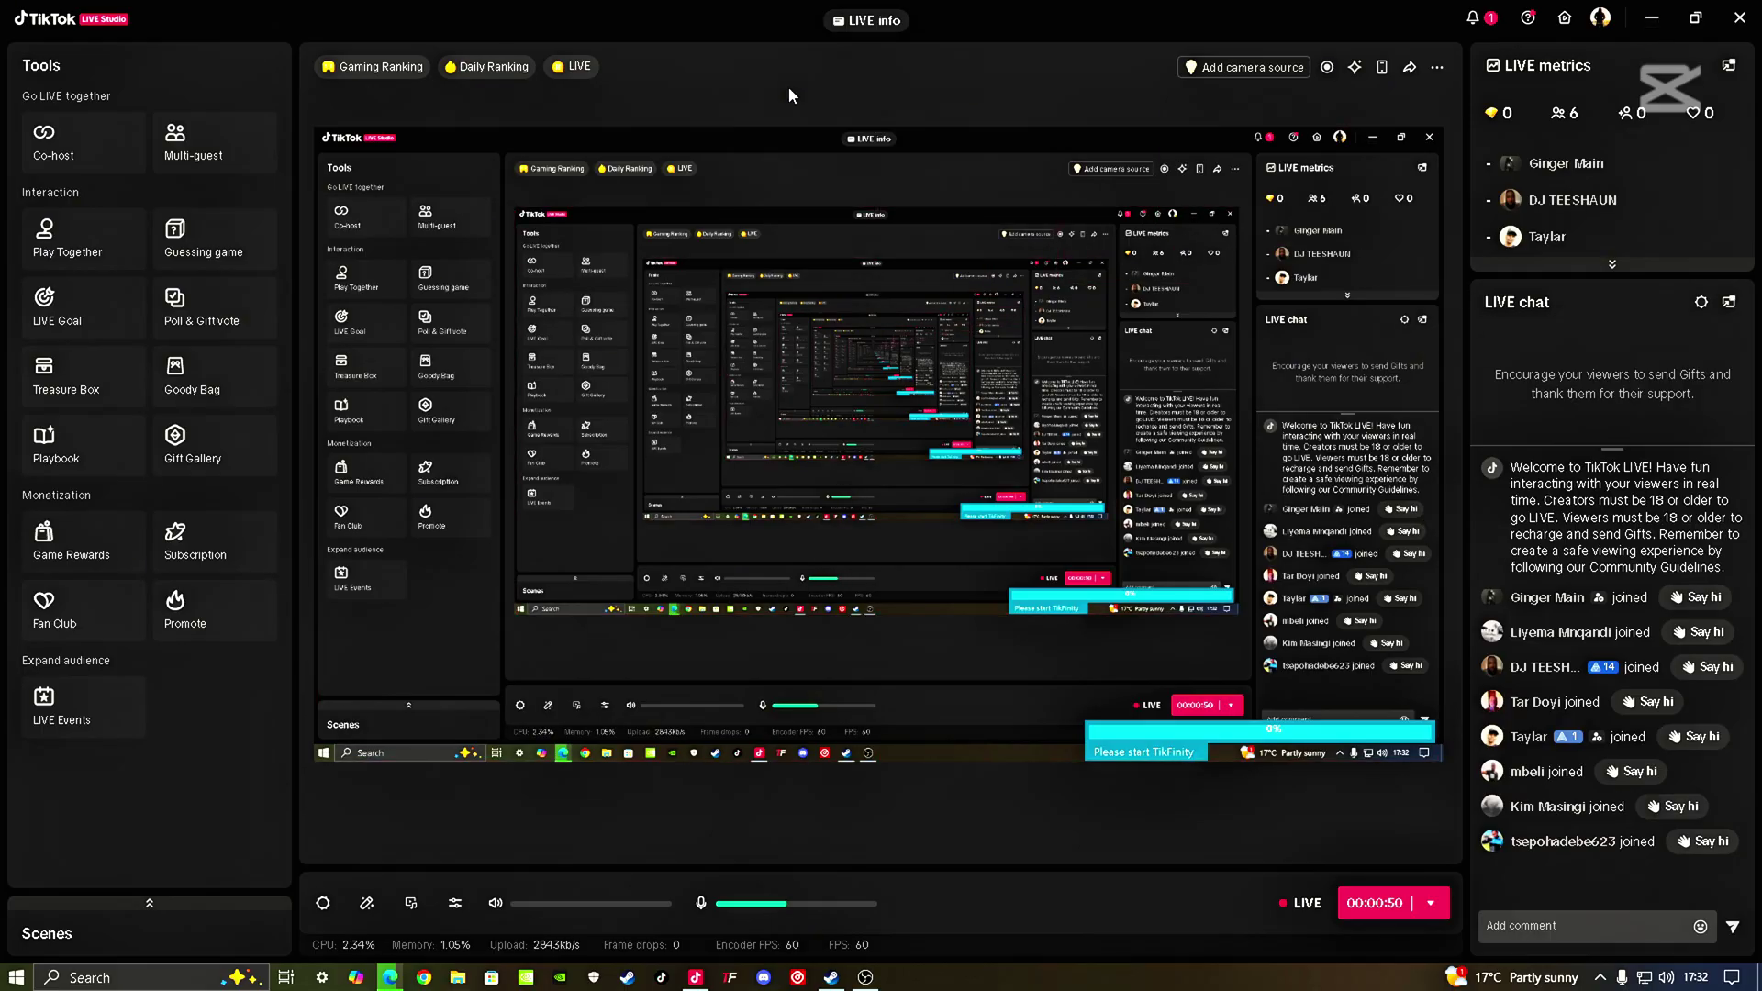
{"action": "left_click", "coordinate": [1653, 20]}
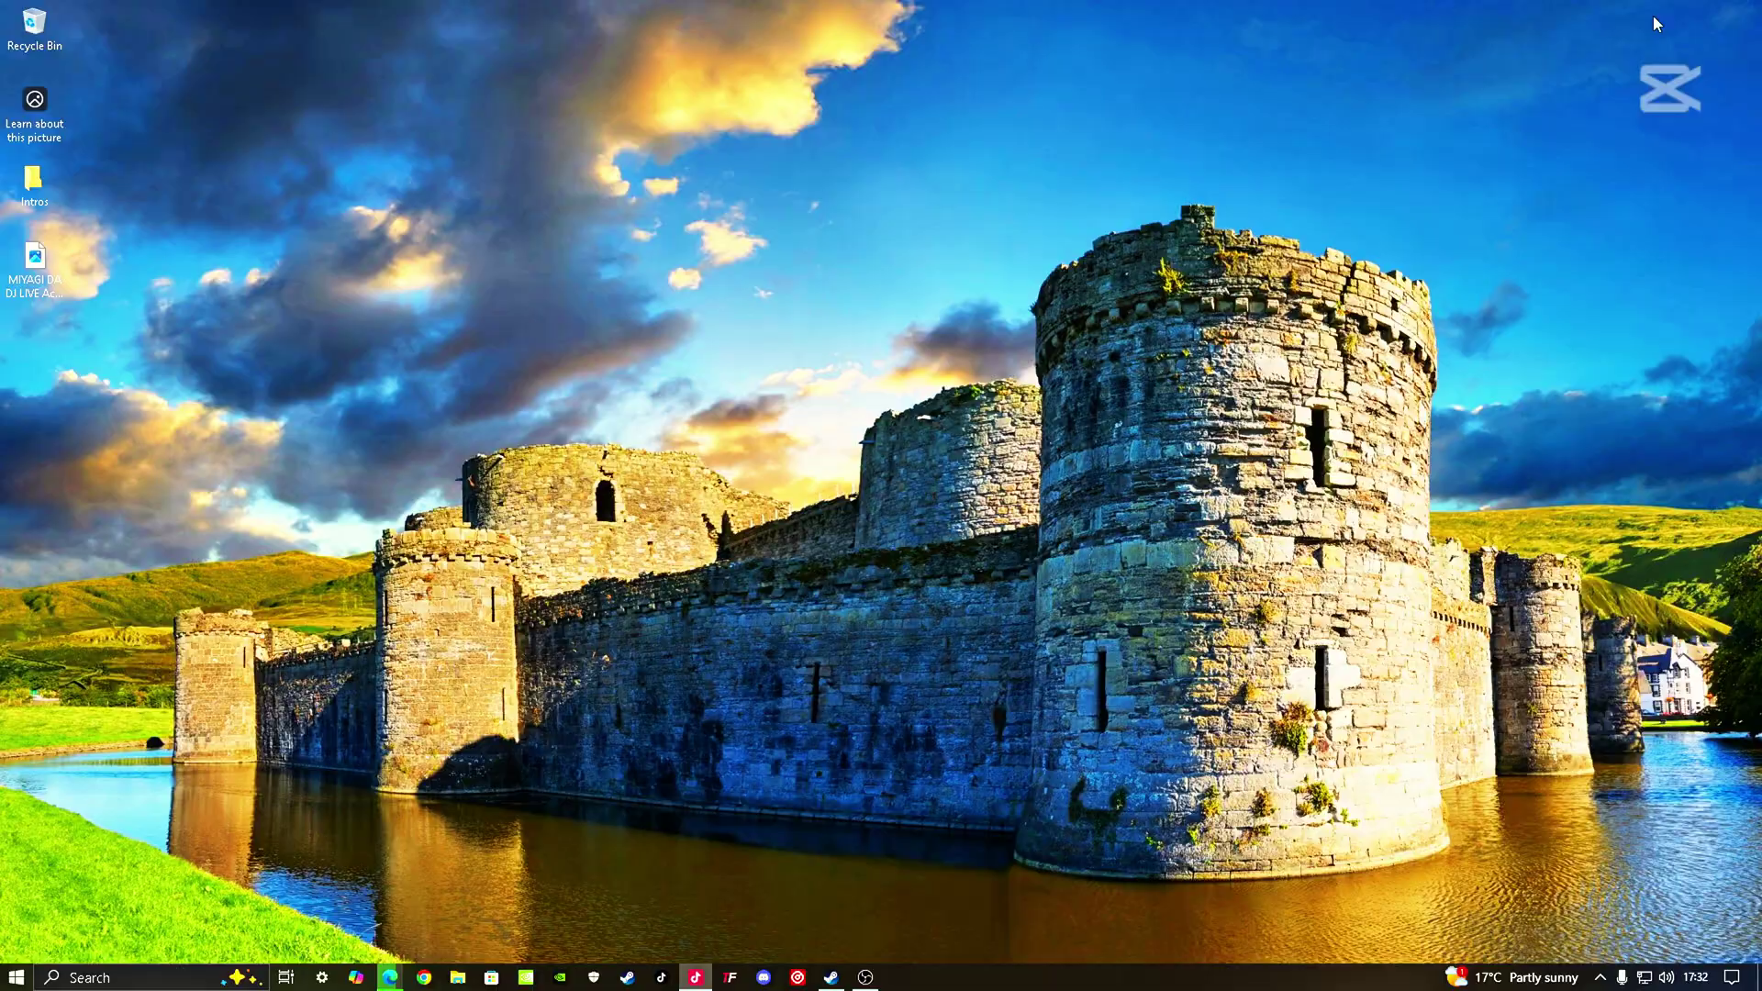
{"action": "right_click", "coordinate": [736, 444]}
{"action": "left_click", "coordinate": [787, 501]}
{"action": "left_click", "coordinate": [696, 978]}
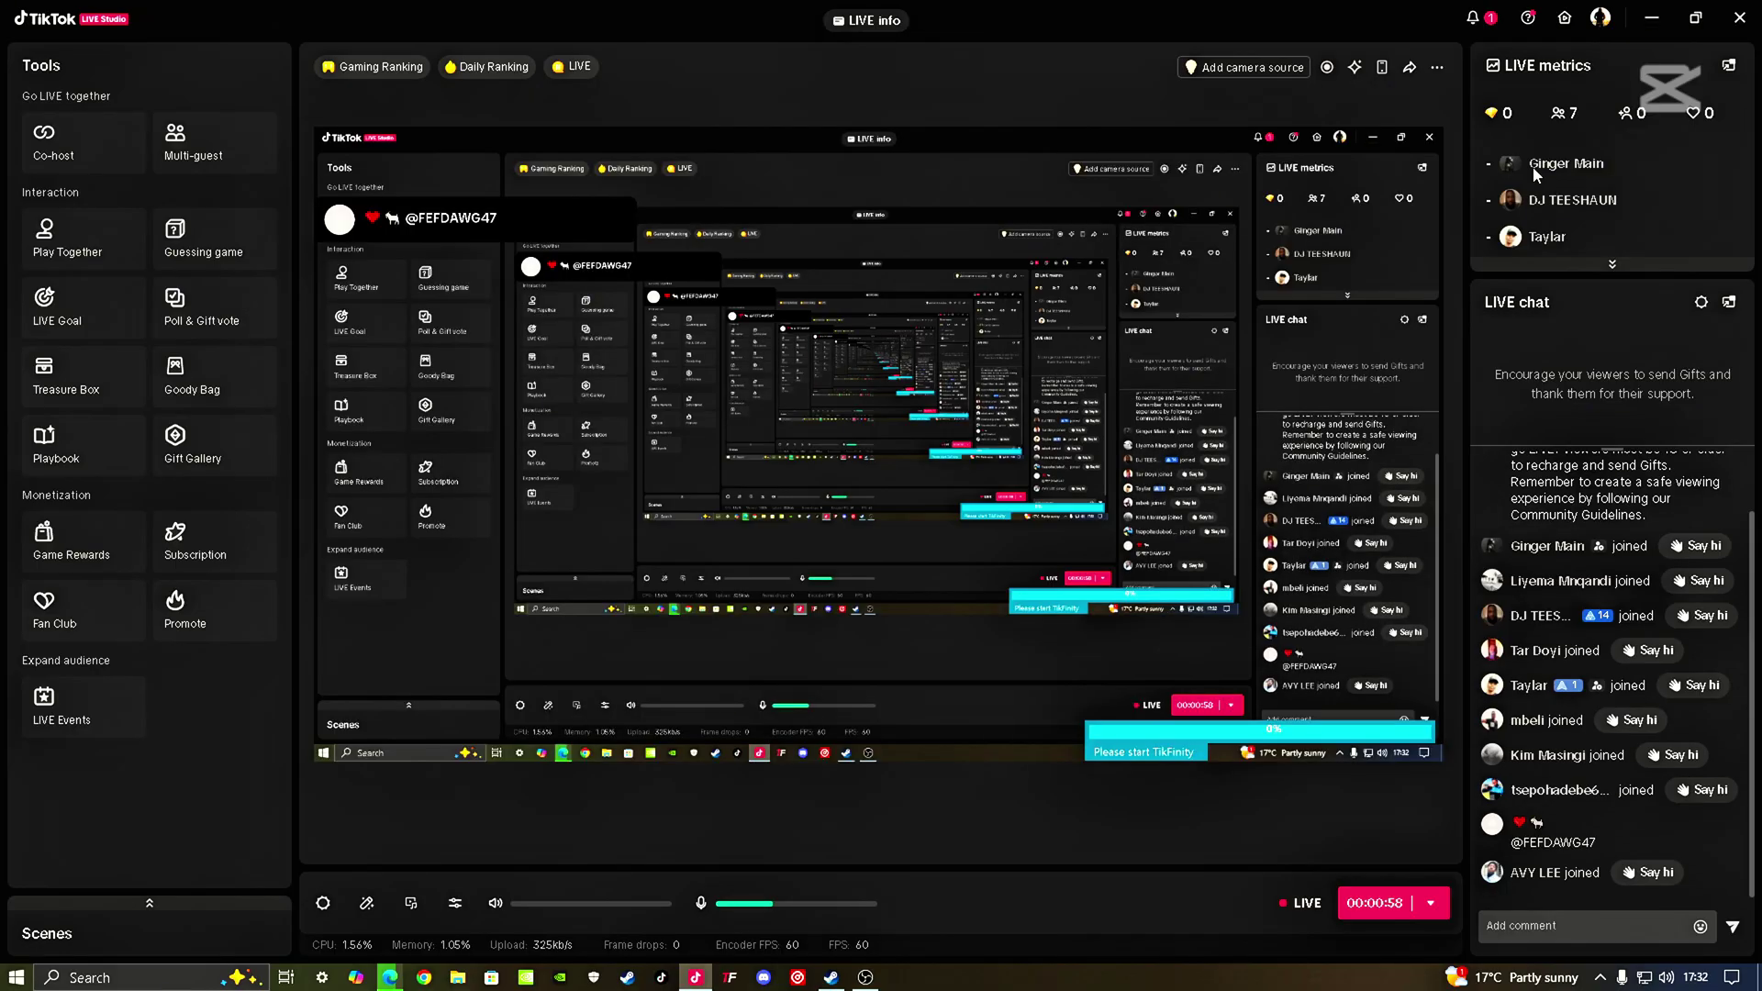
Step: Minimize the studio and switch to VirtualDJ, declining the new version and skipping the account connection
{"action": "left_click", "coordinate": [1653, 19]}
{"action": "right_click", "coordinate": [879, 442]}
{"action": "left_click", "coordinate": [911, 489]}
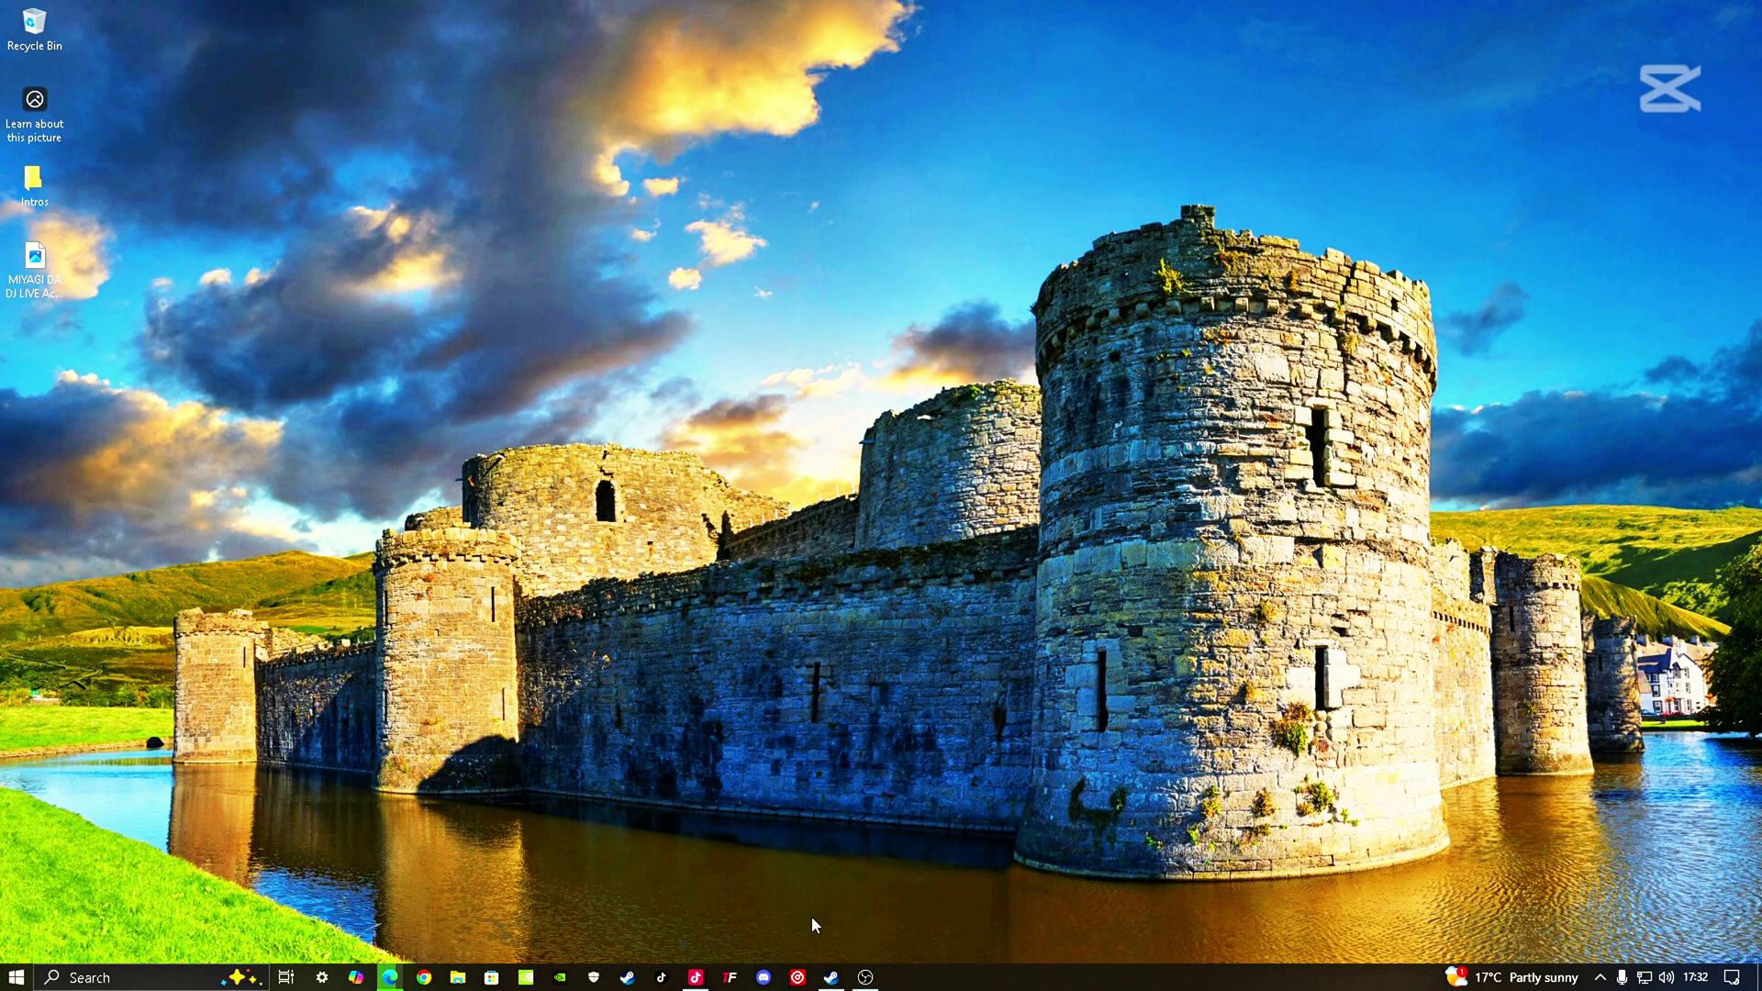
{"action": "left_click", "coordinate": [798, 978]}
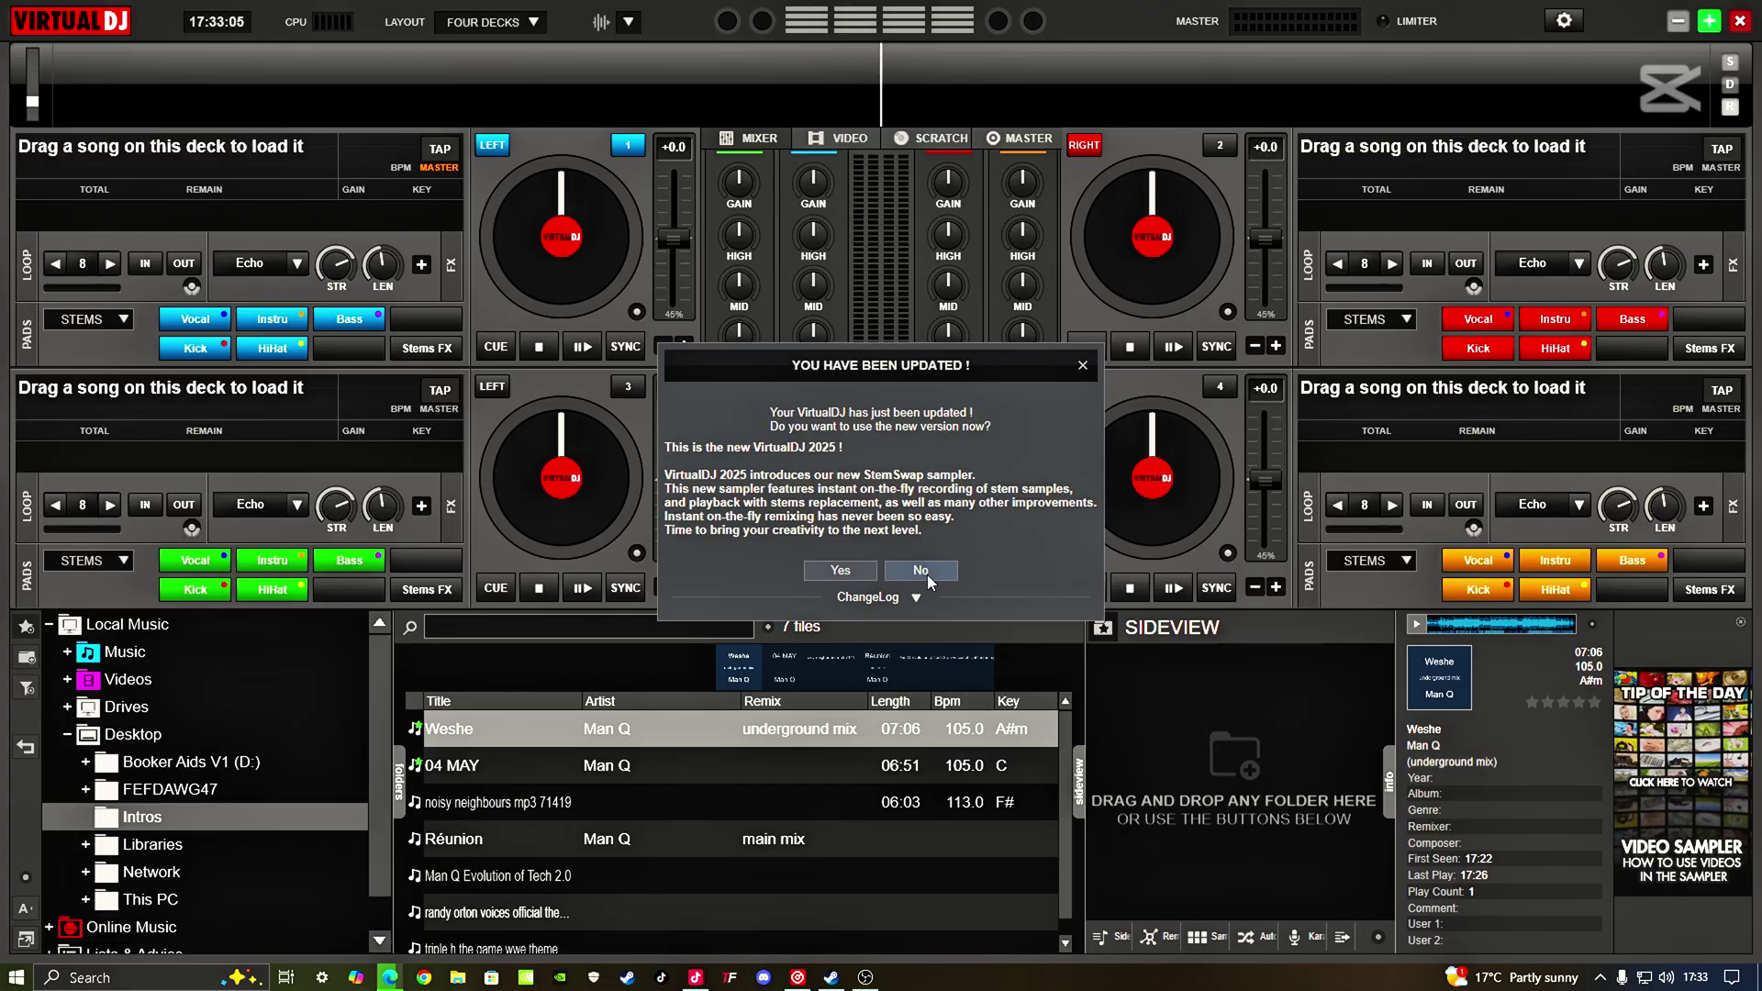
{"action": "left_click", "coordinate": [927, 574]}
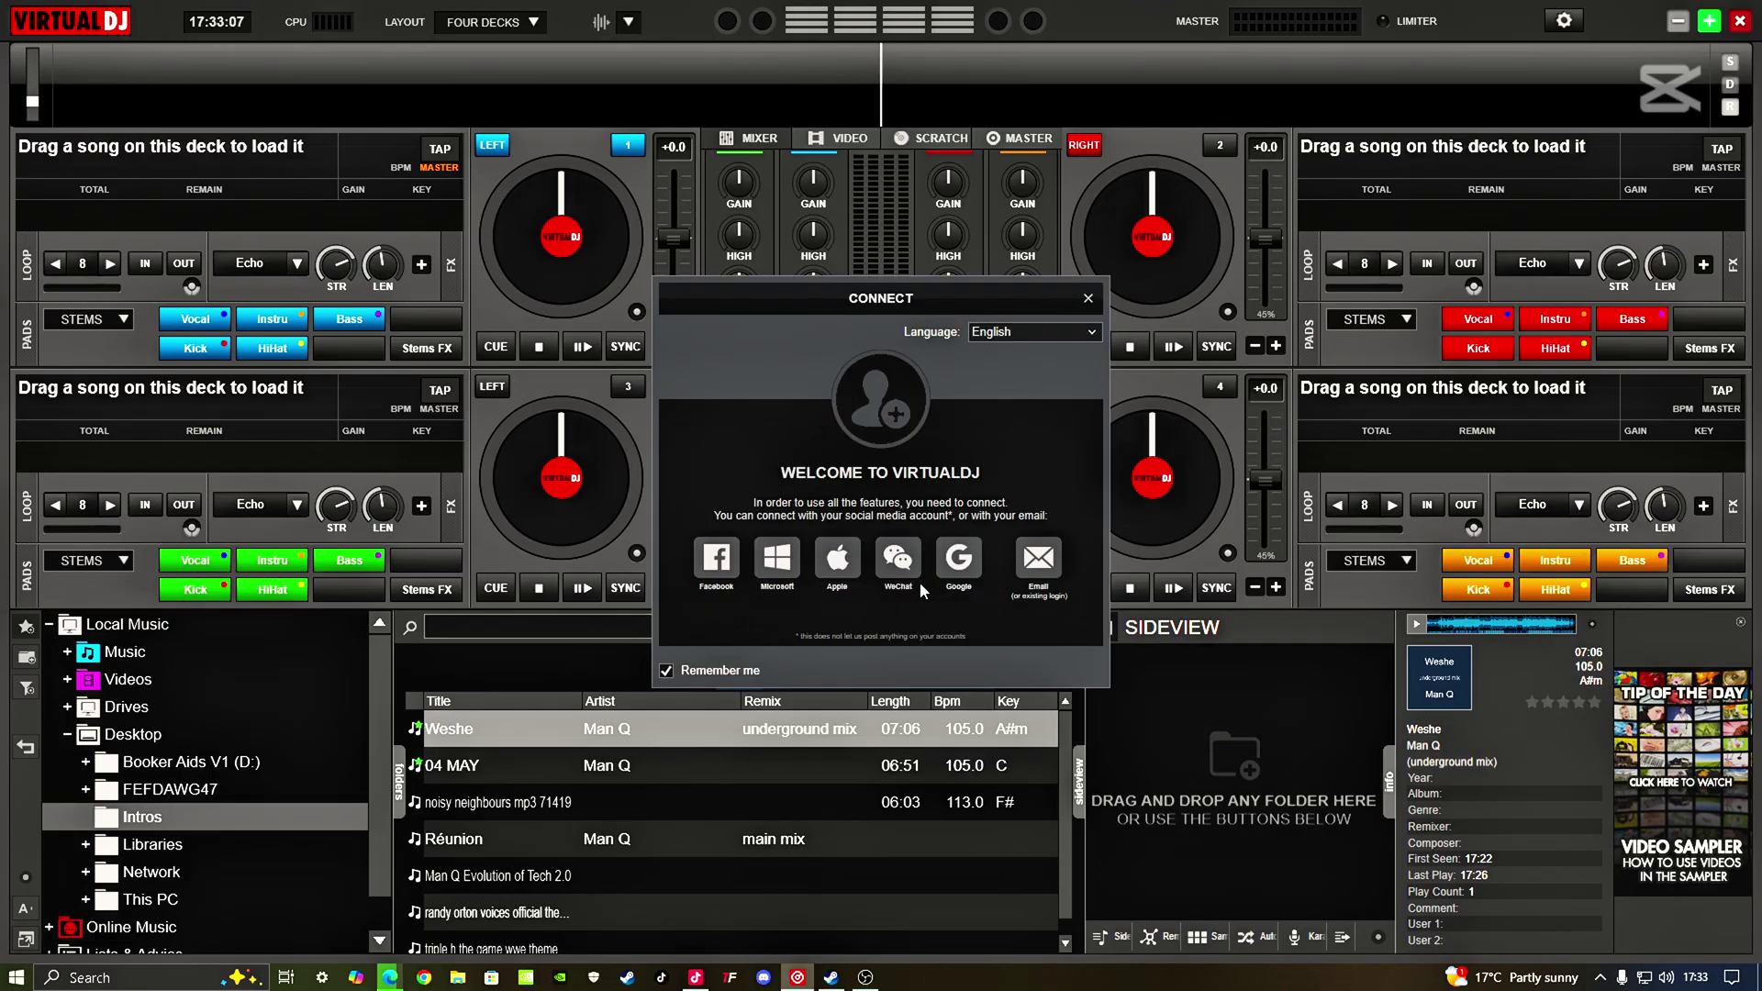
{"action": "left_click", "coordinate": [1085, 300]}
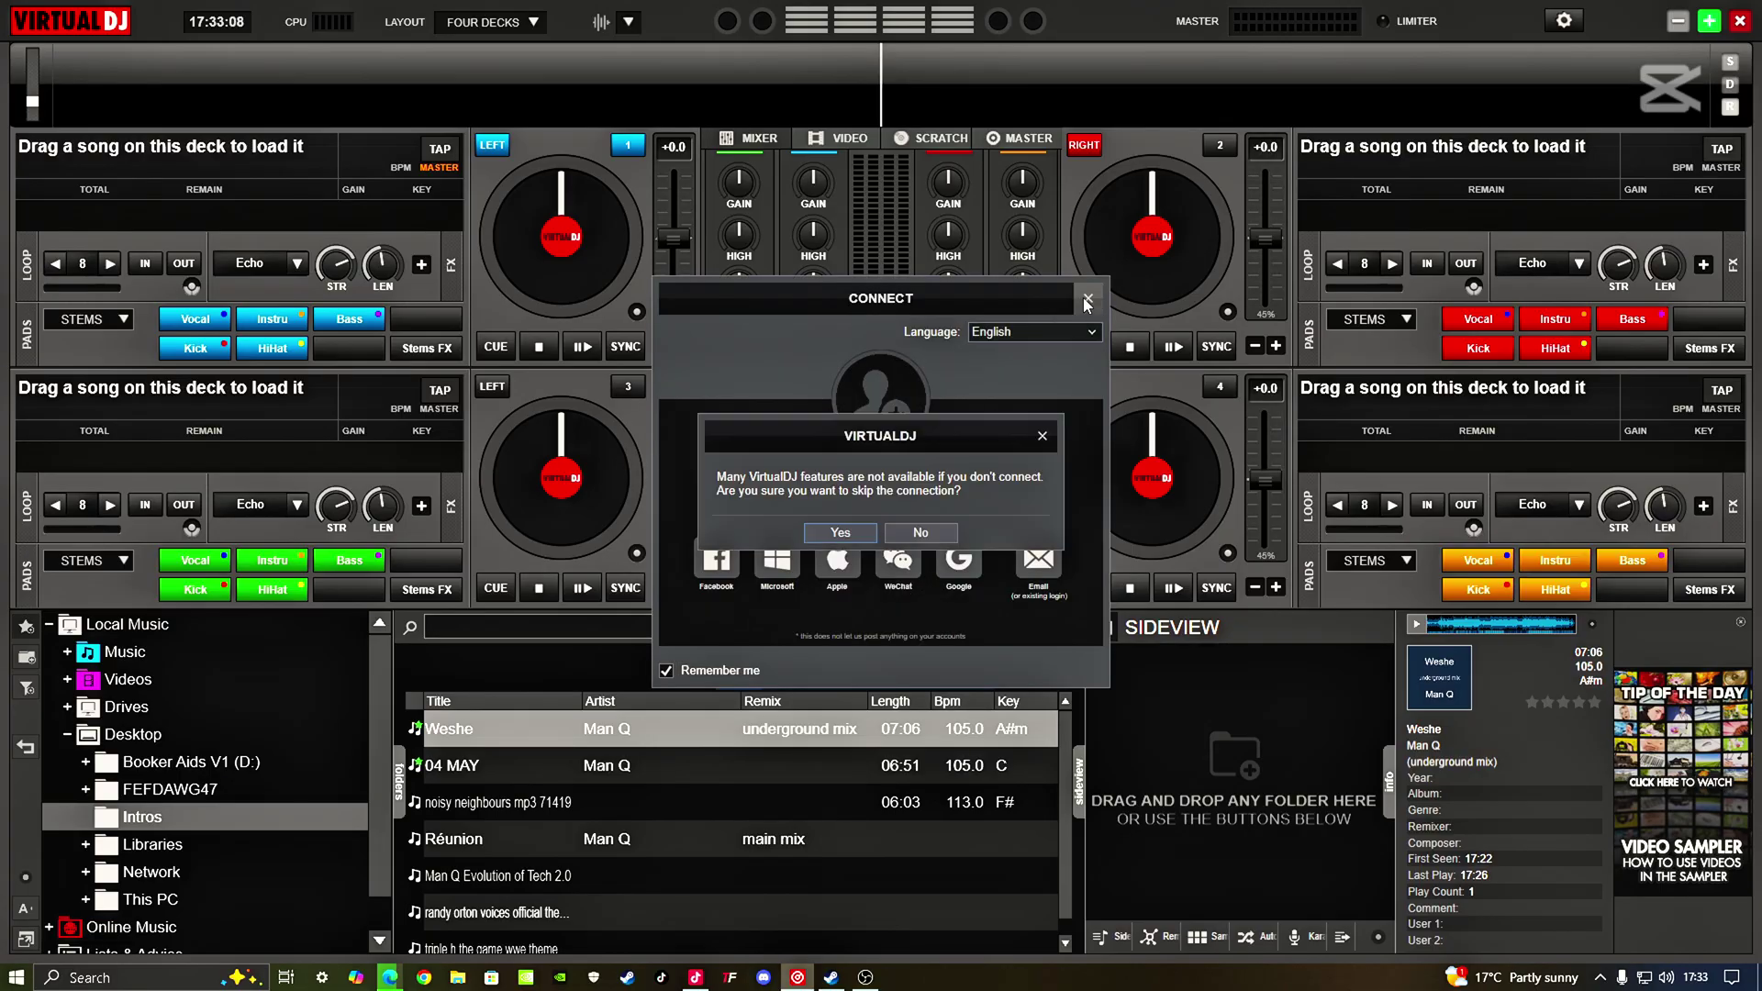
{"action": "left_click", "coordinate": [879, 548]}
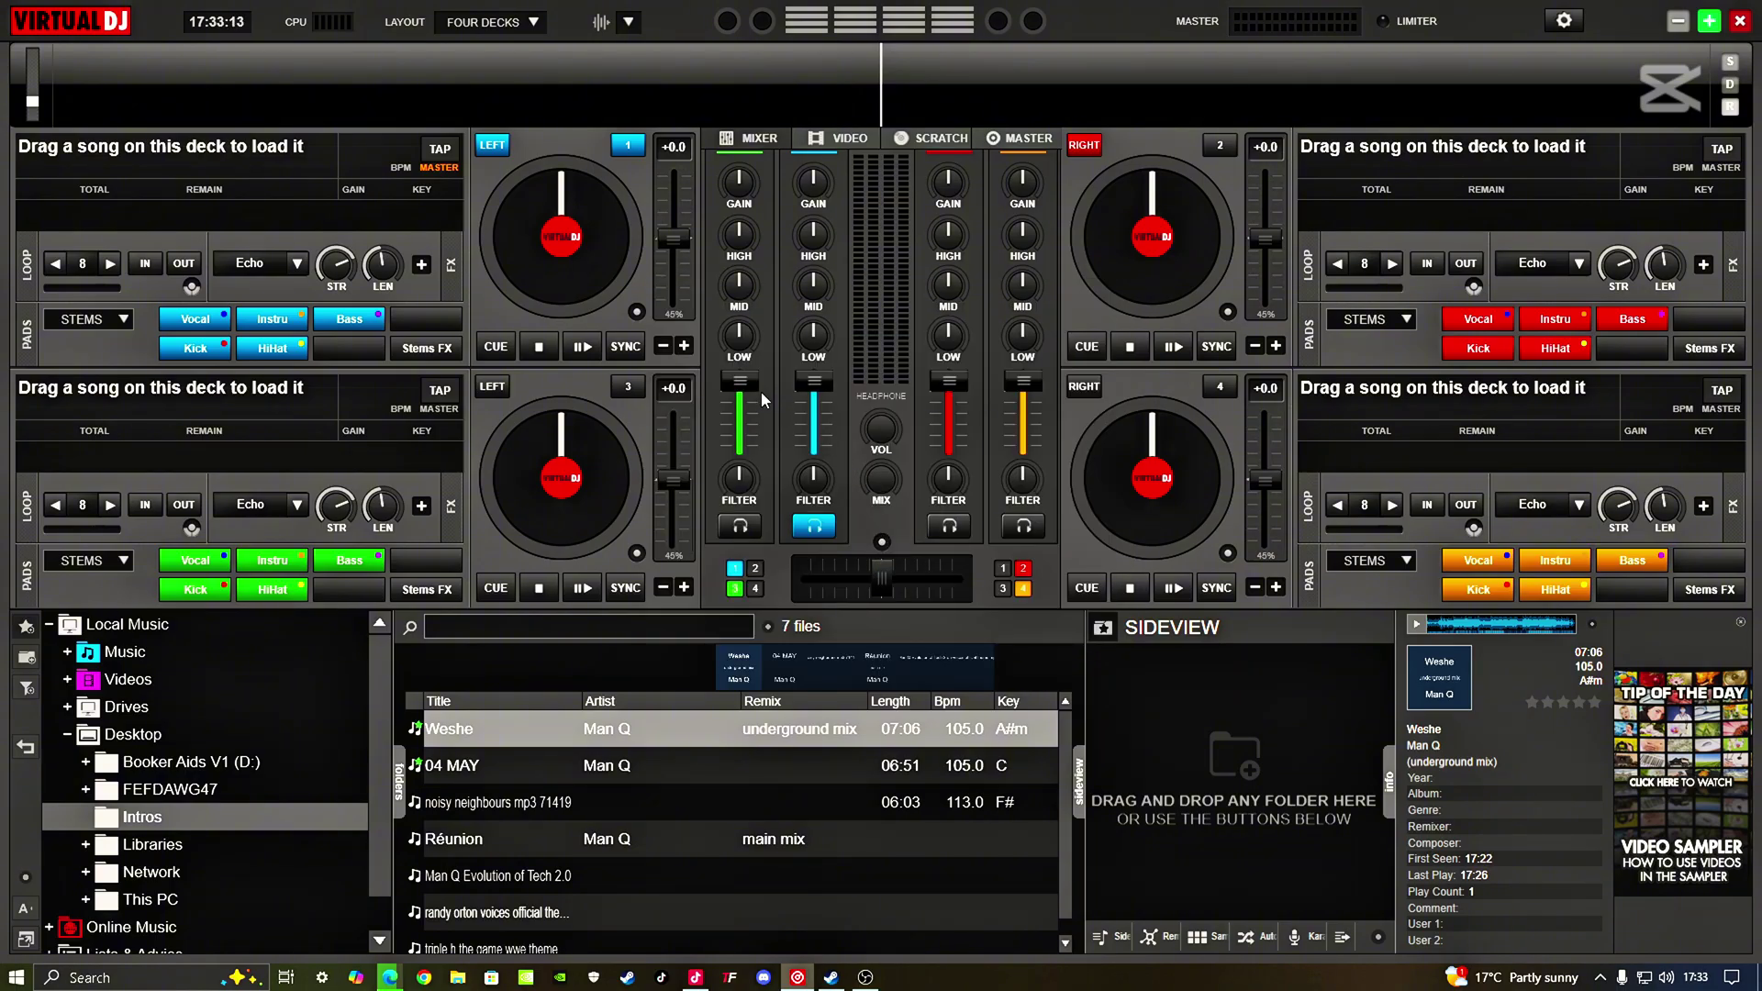
Step: Lower the mixer volume faders of decks 3, 2 and 4 all the way down
{"action": "left_click_drag", "start_coordinate": [741, 384], "coordinate": [809, 521]}
{"action": "left_click_drag", "start_coordinate": [940, 382], "coordinate": [945, 446]}
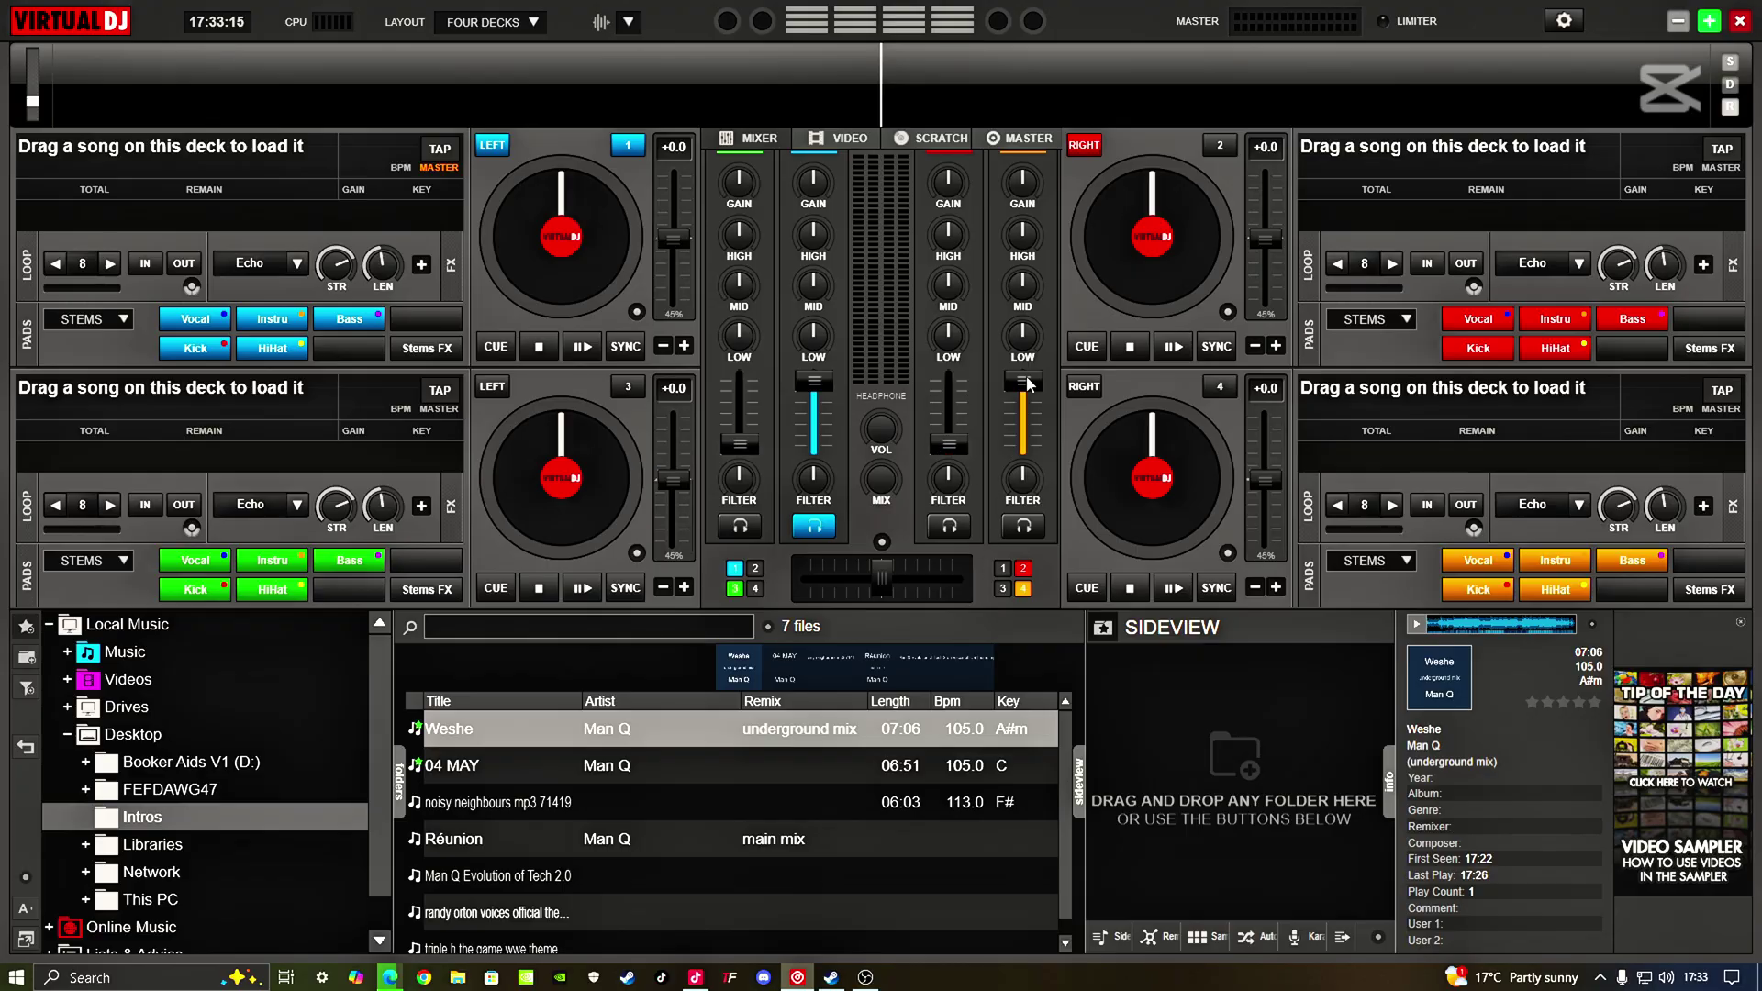
{"action": "left_click_drag", "start_coordinate": [1026, 382], "coordinate": [1026, 446]}
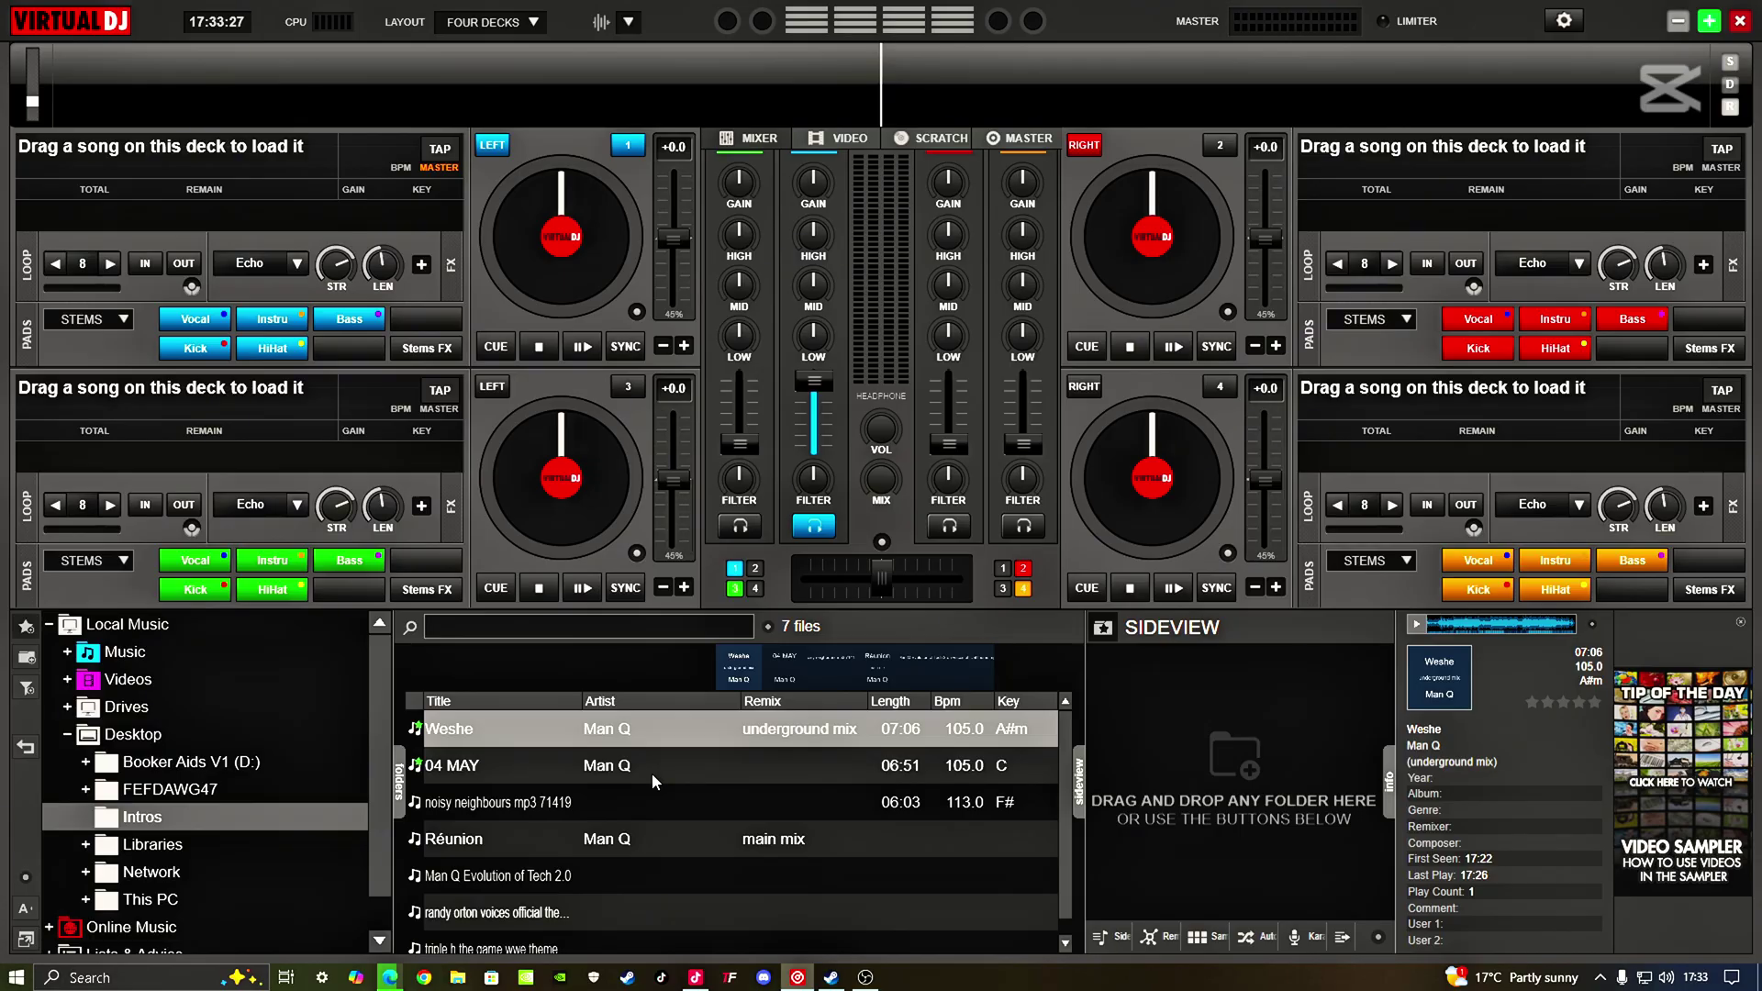
Step: Load "Man Q Evolution of Tech 2.0" onto deck 1 and "Réunion" (main mix) onto deck 2 with its low EQ turned down
{"action": "left_click_drag", "start_coordinate": [652, 772], "coordinate": [601, 252]}
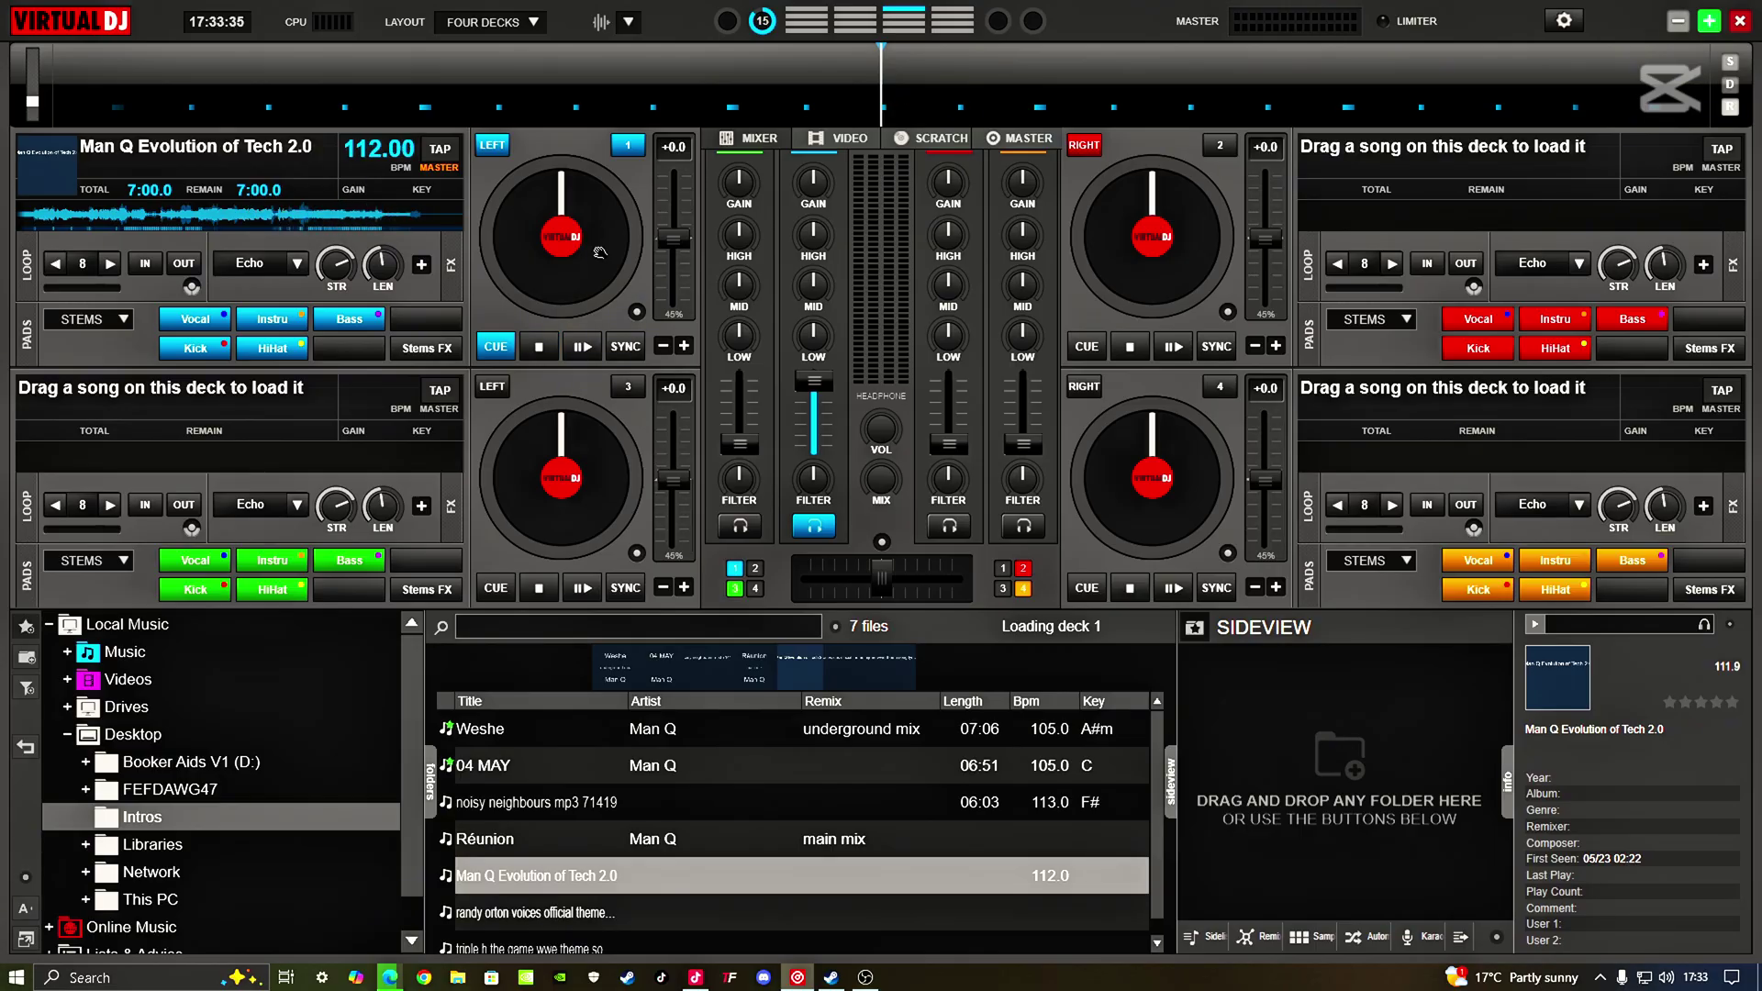
{"action": "left_click_drag", "start_coordinate": [560, 839], "coordinate": [1129, 243]}
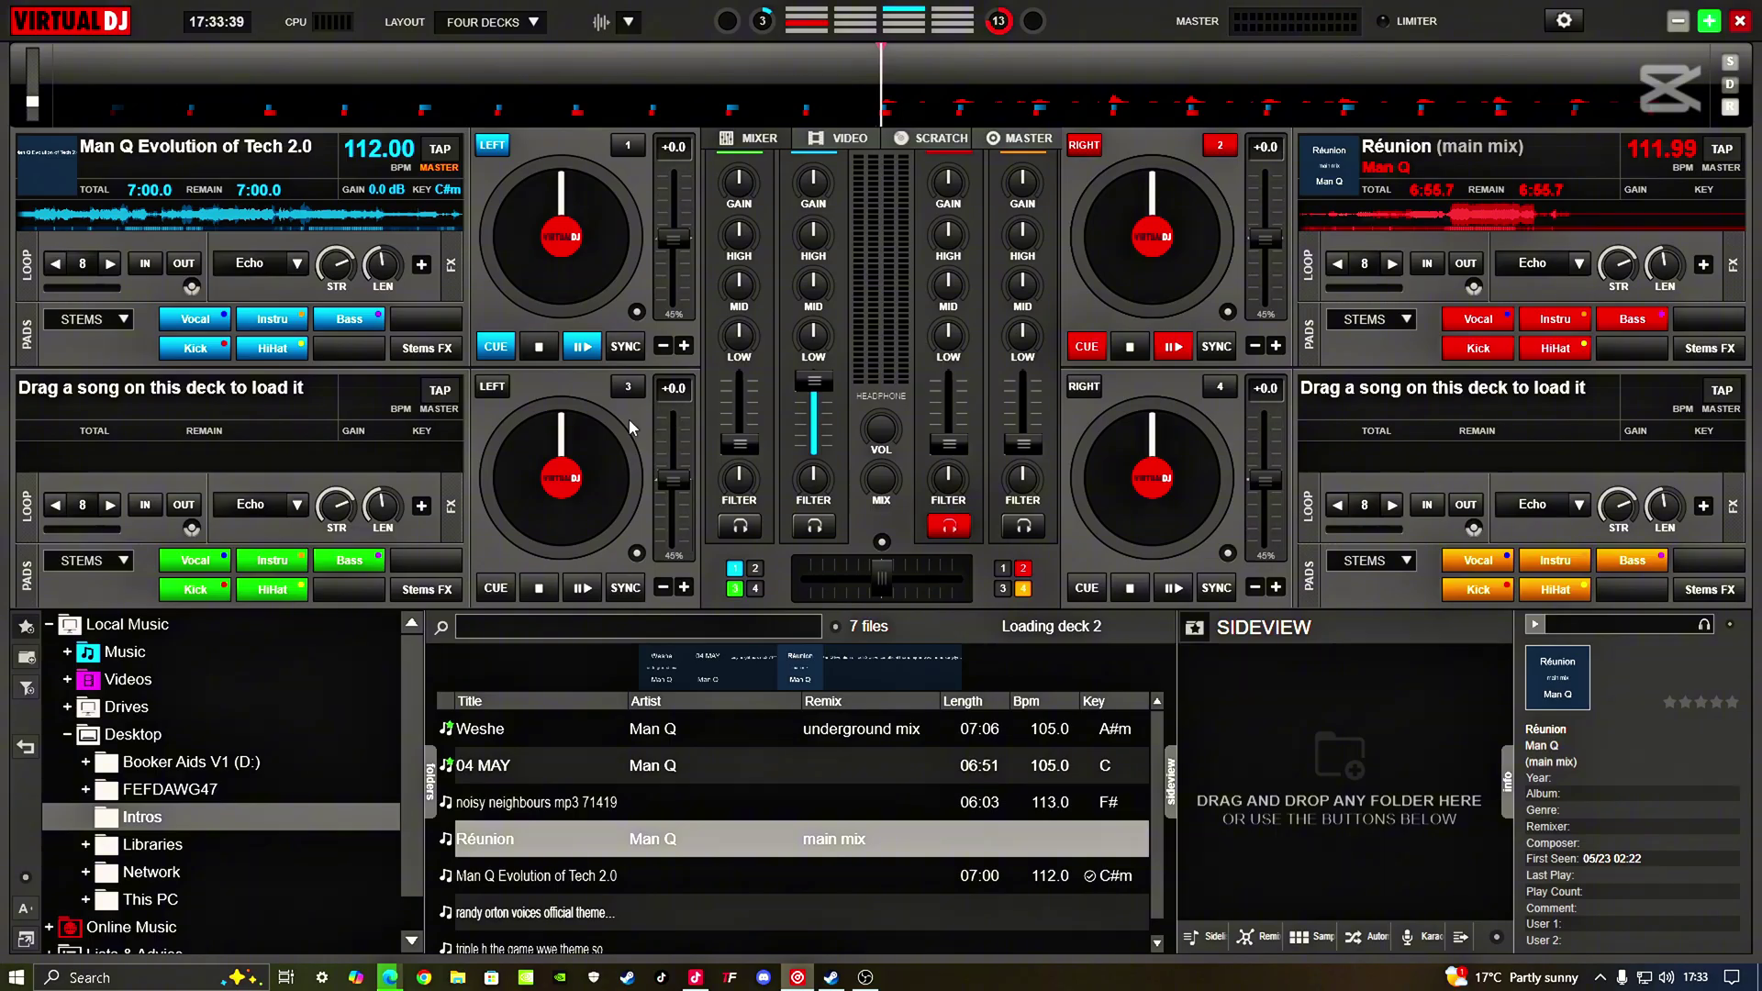
{"action": "scroll", "coordinate": [956, 357], "scroll_direction": "down", "scroll_amount": 5}
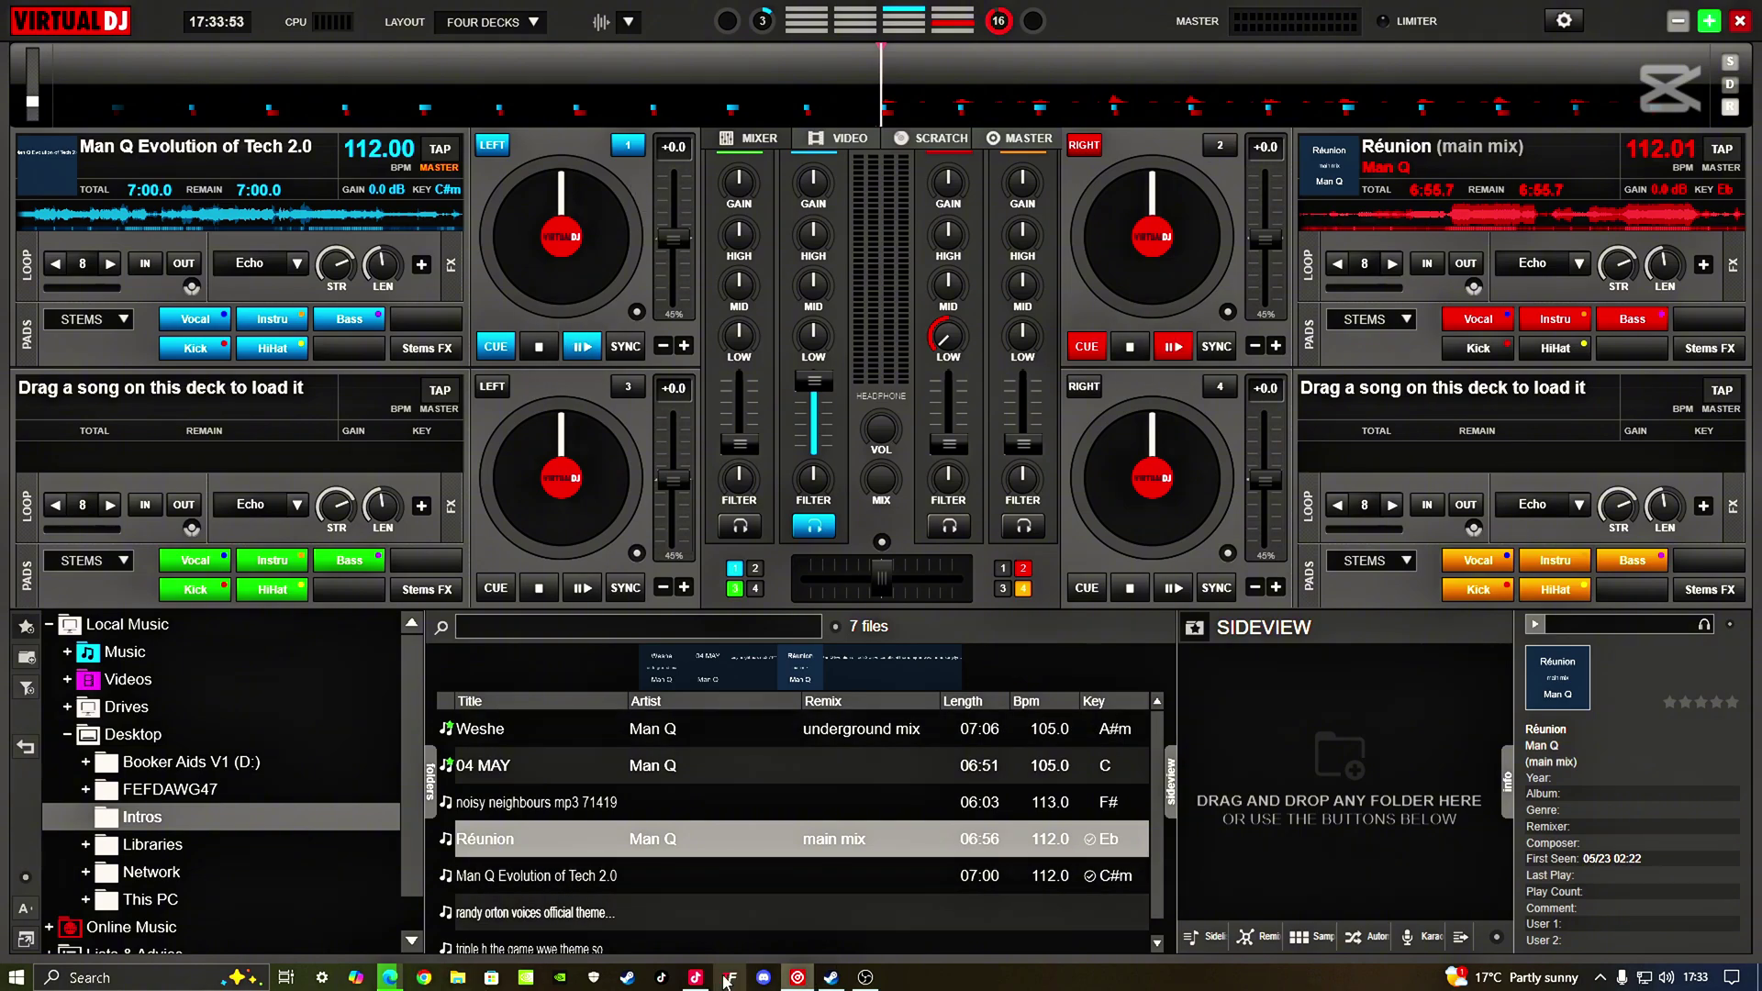
Step: Switch back to TikTok LIVE Studio to check the running stream, and bring up TikFinity
{"action": "left_click", "coordinate": [695, 977]}
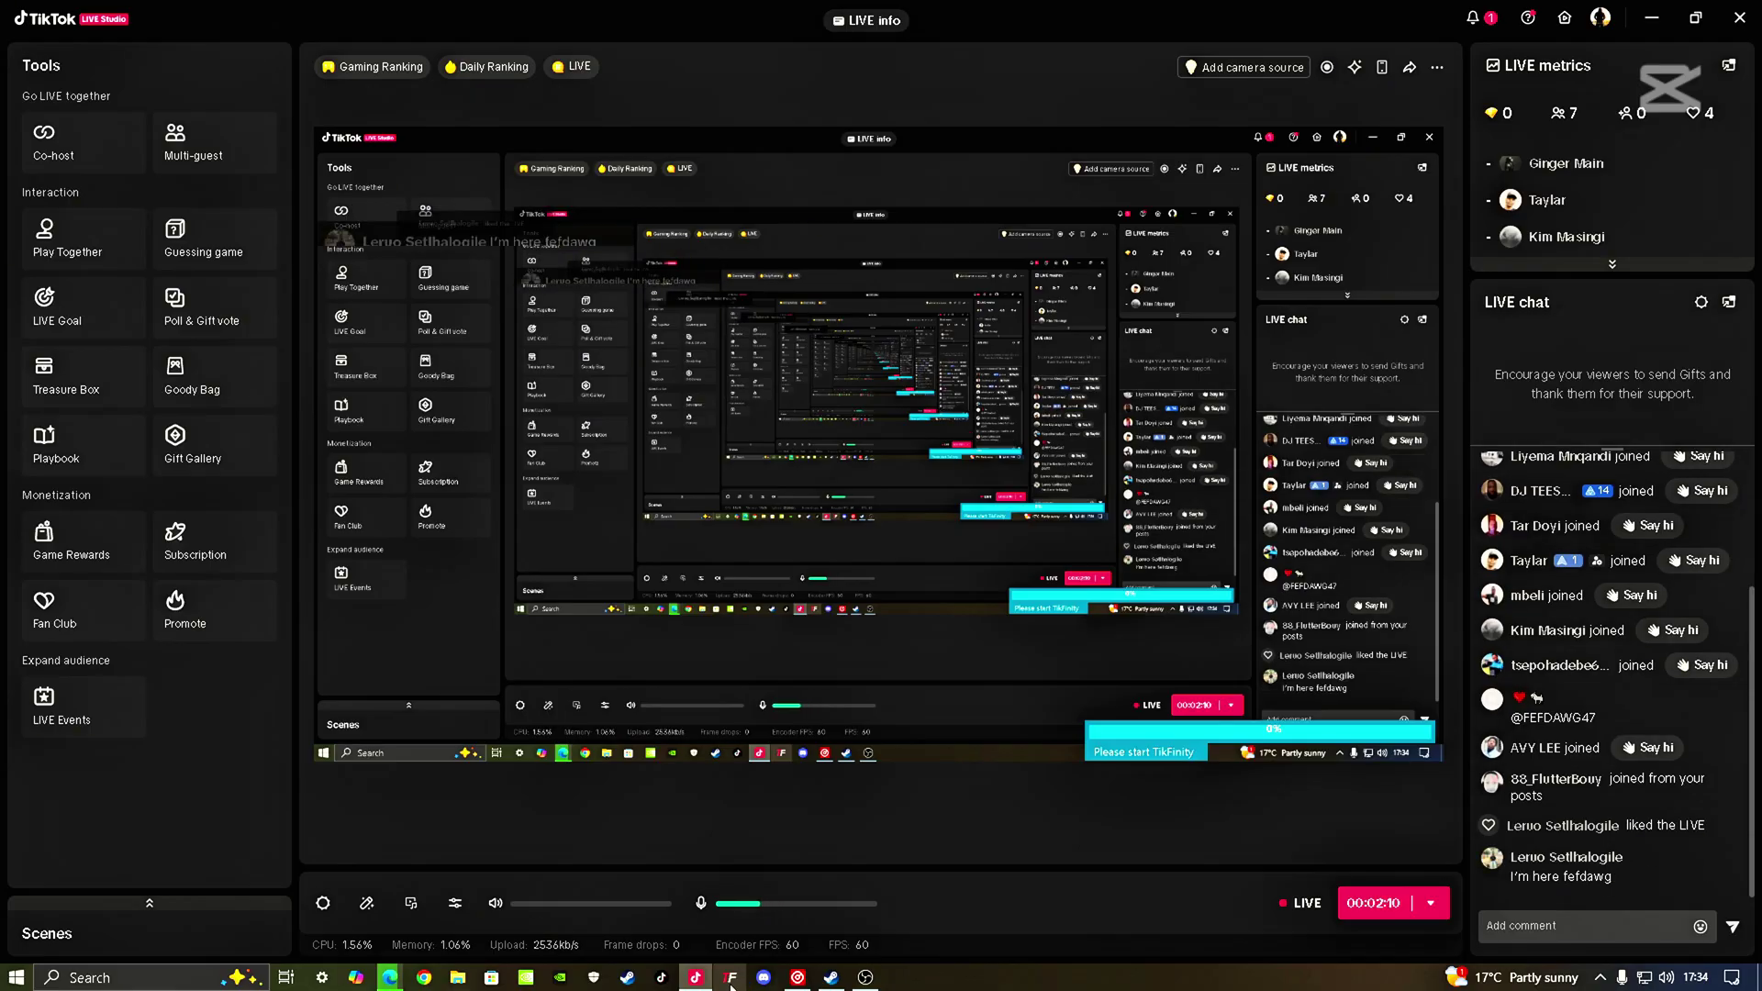
{"action": "left_click", "coordinate": [731, 982]}
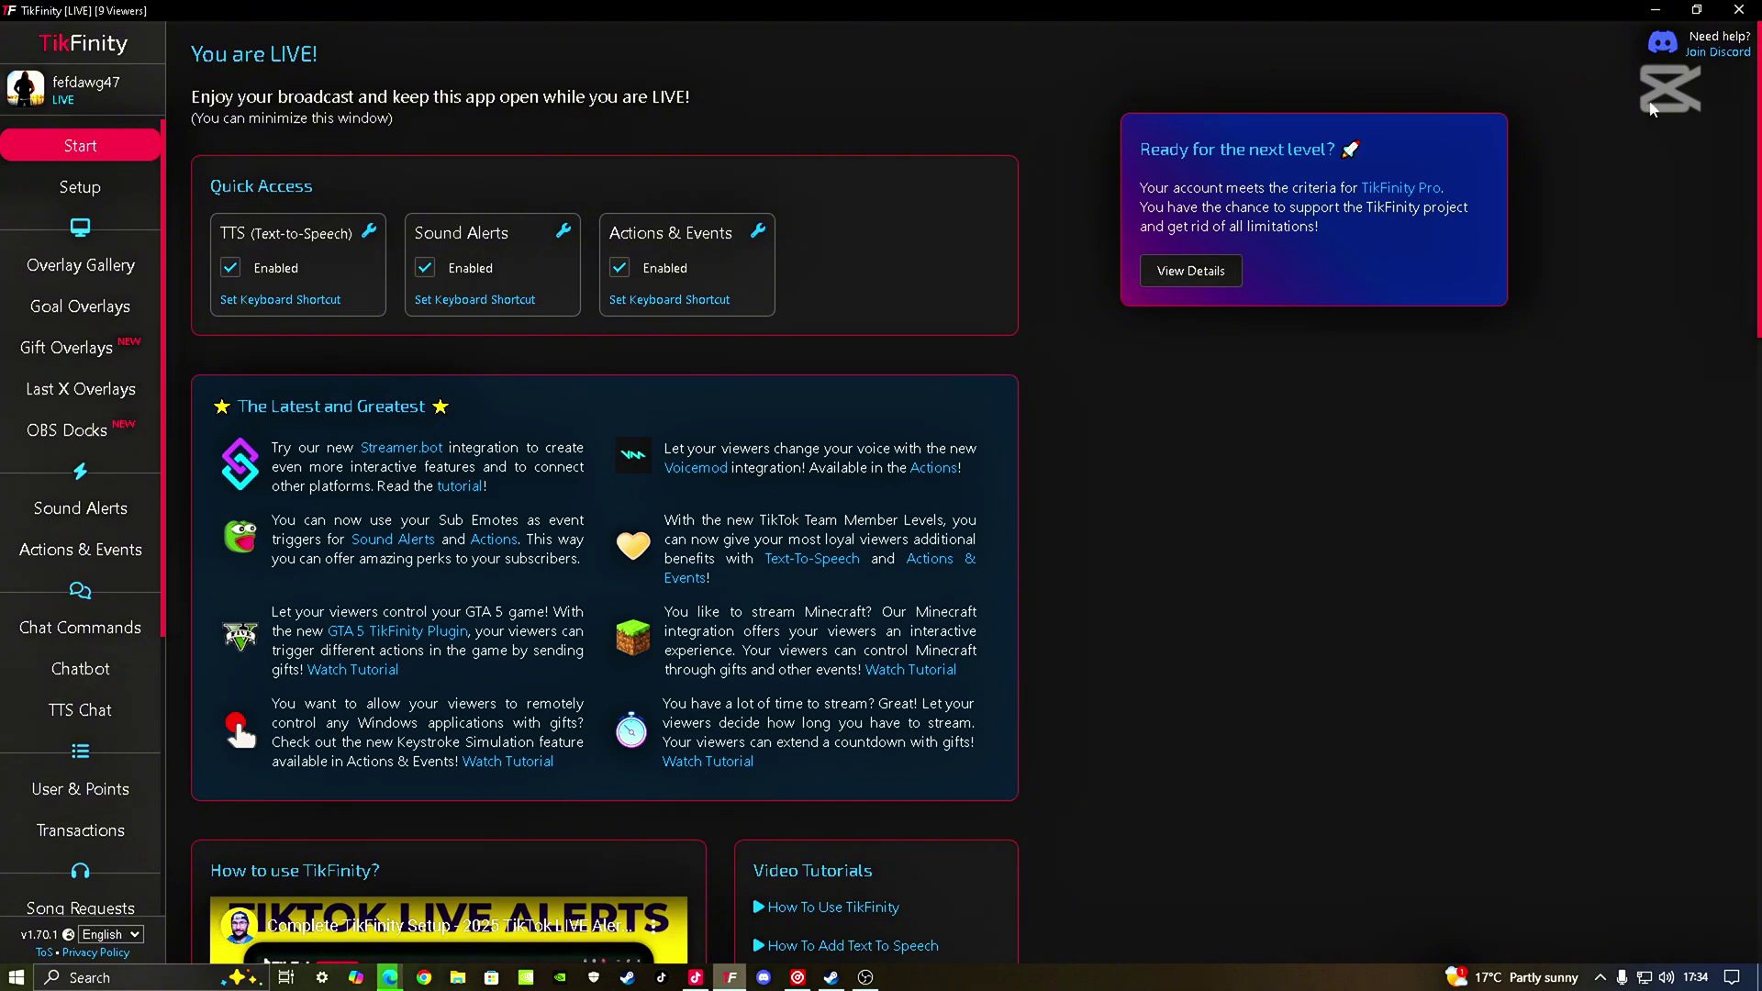
Step: Minimize TikFinity and TikTok LIVE Studio to return to VirtualDJ, and start playing deck 1
{"action": "left_click", "coordinate": [1657, 13]}
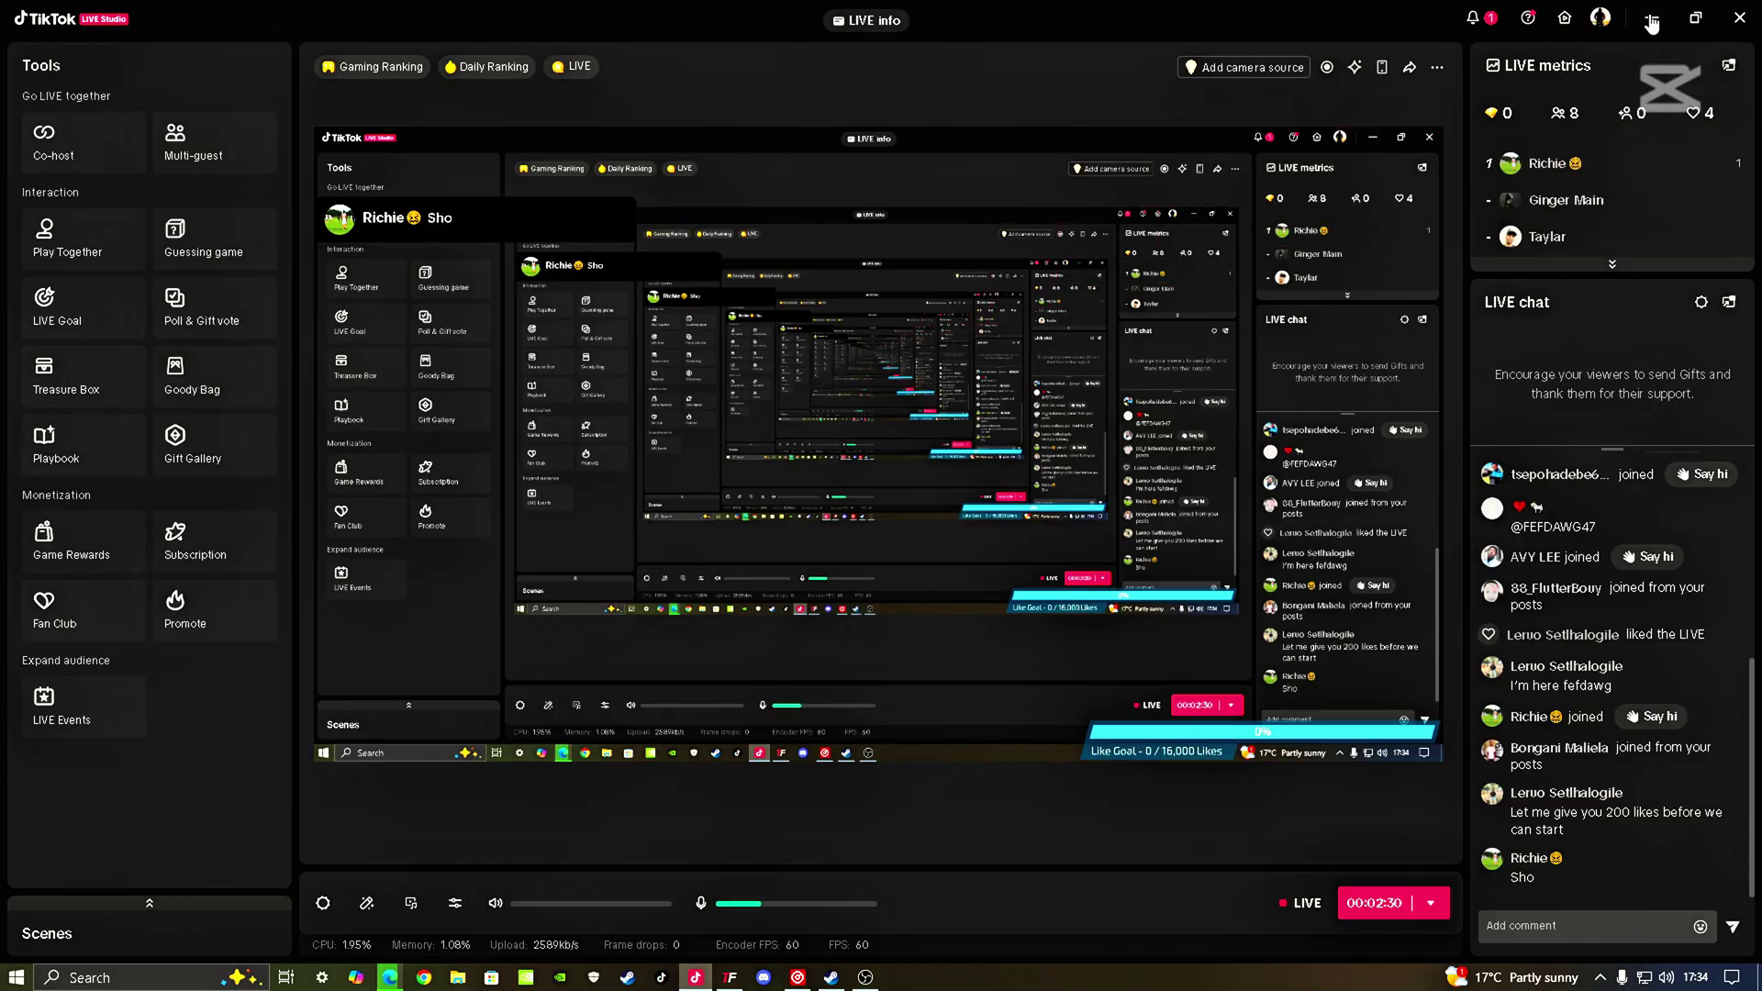
{"action": "left_click", "coordinate": [1651, 18]}
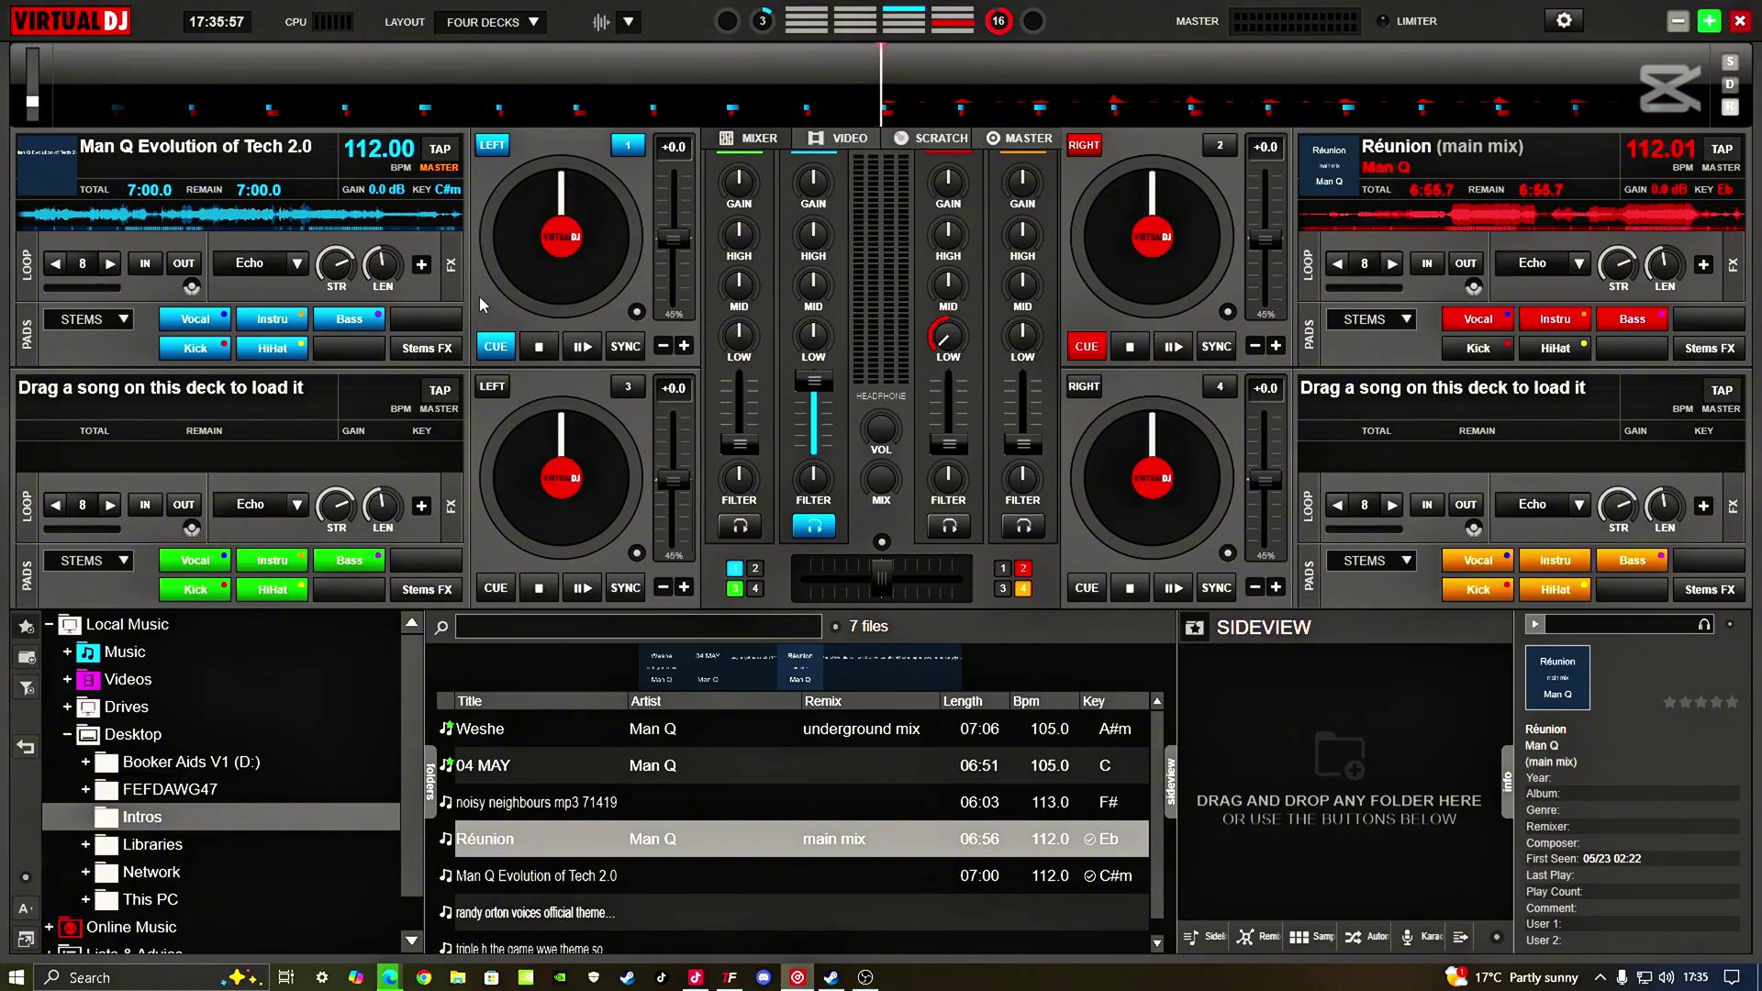
{"action": "key", "text": "space"}
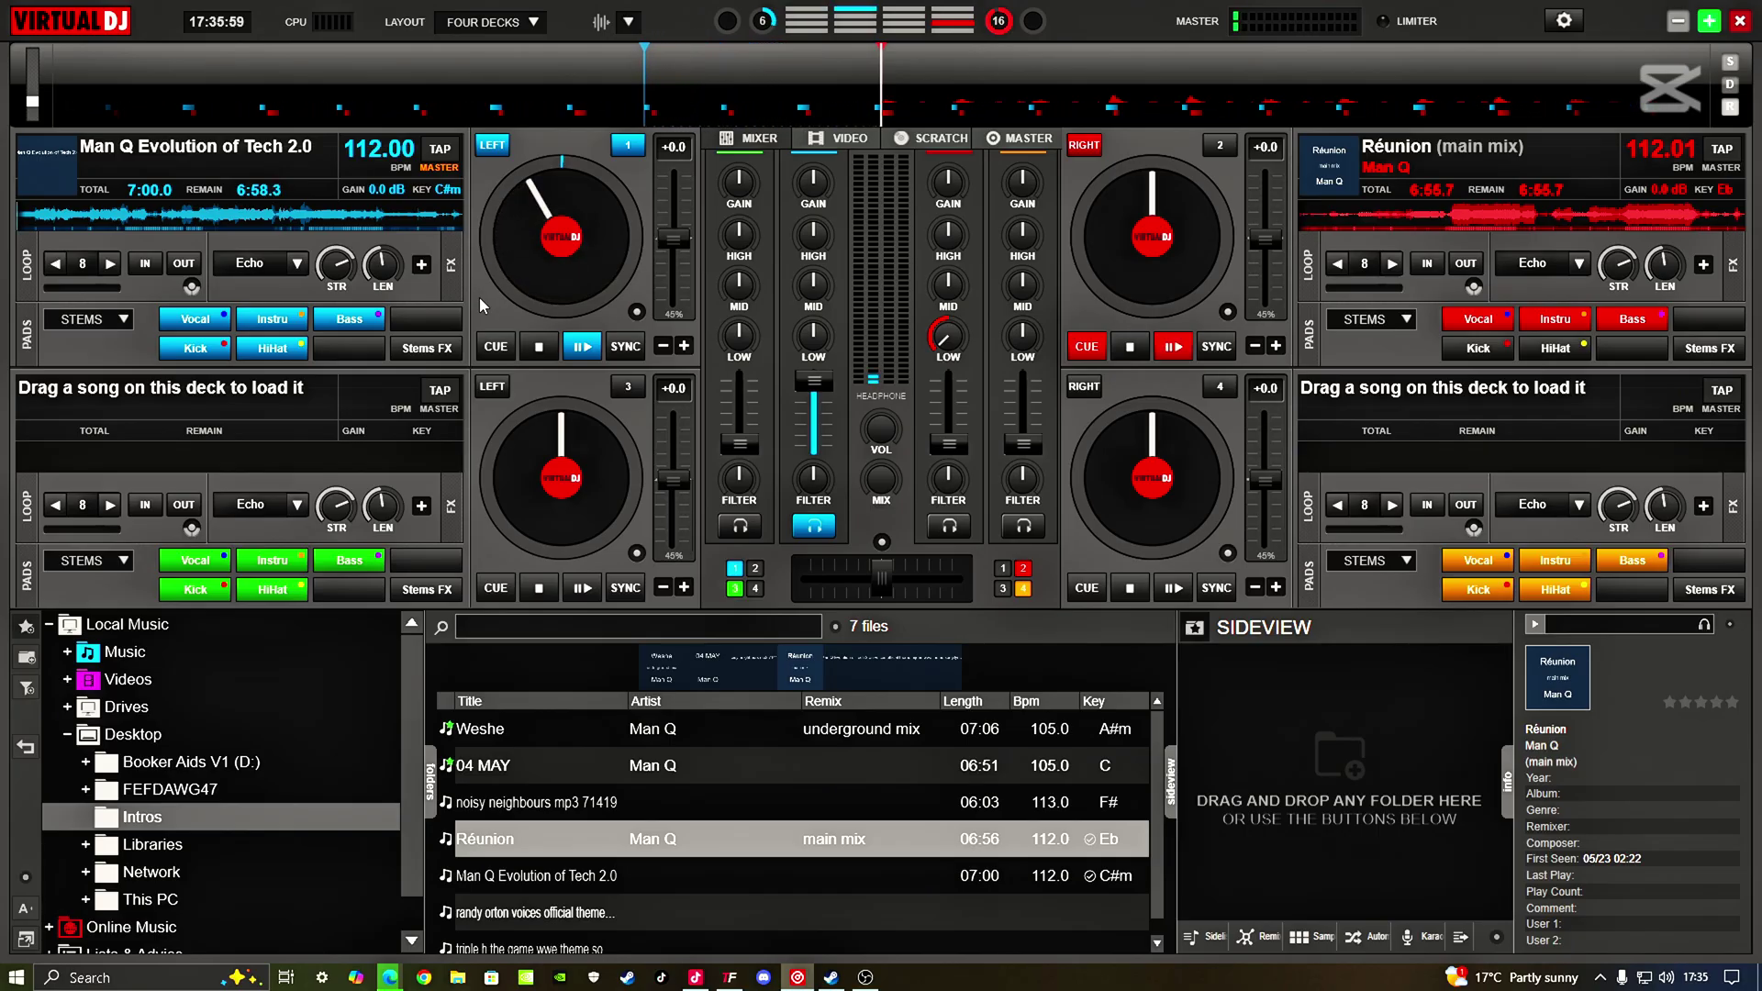
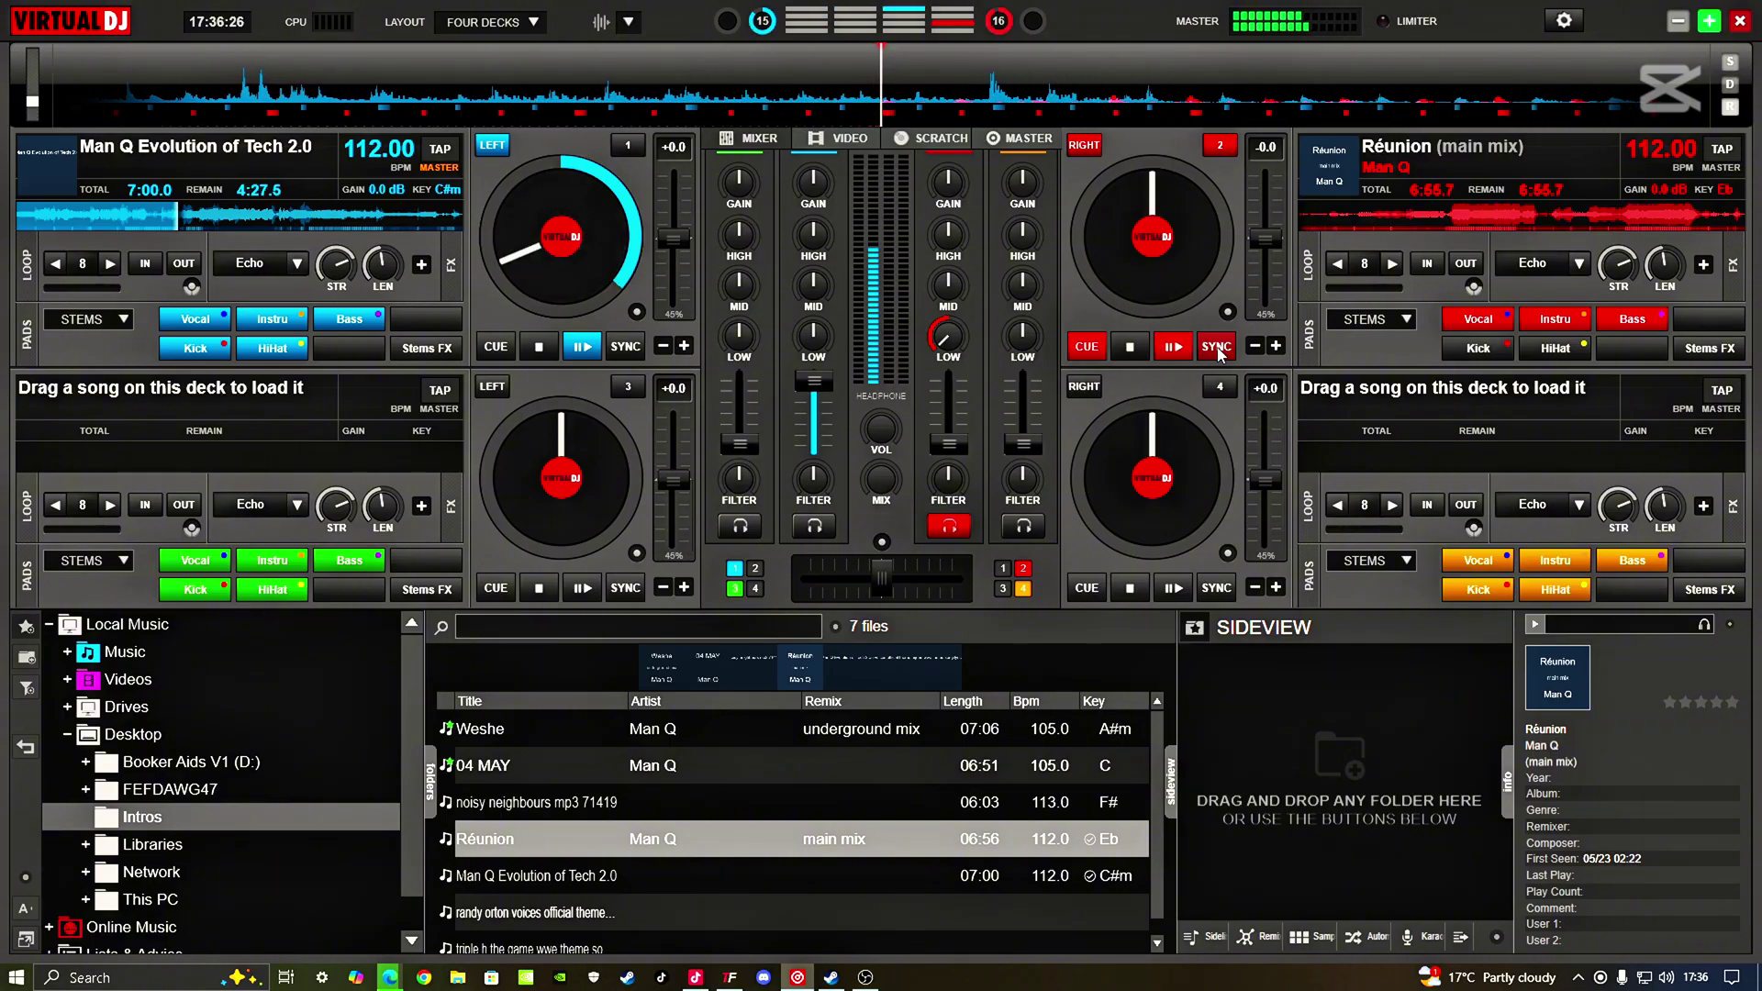
Step: Sync deck 2 with deck 1 and gradually raise deck 2's volume fader to 100%
{"action": "left_click", "coordinate": [1220, 353]}
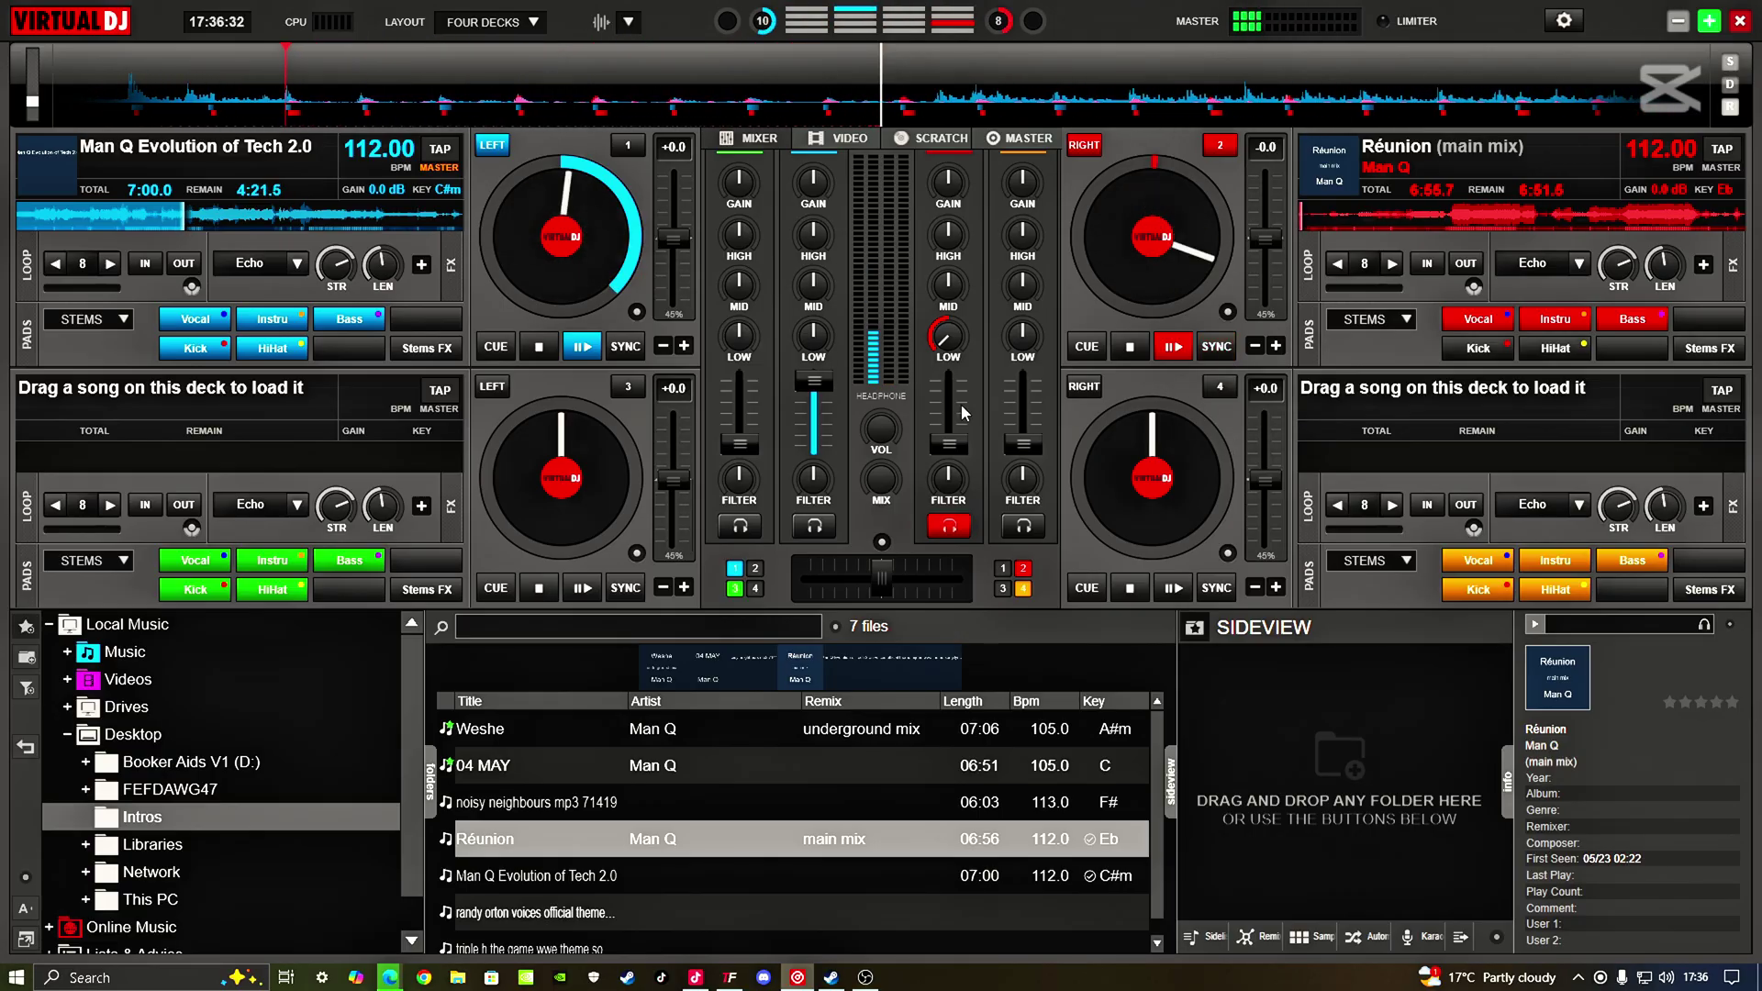
{"action": "mouse_move", "coordinate": [955, 424]}
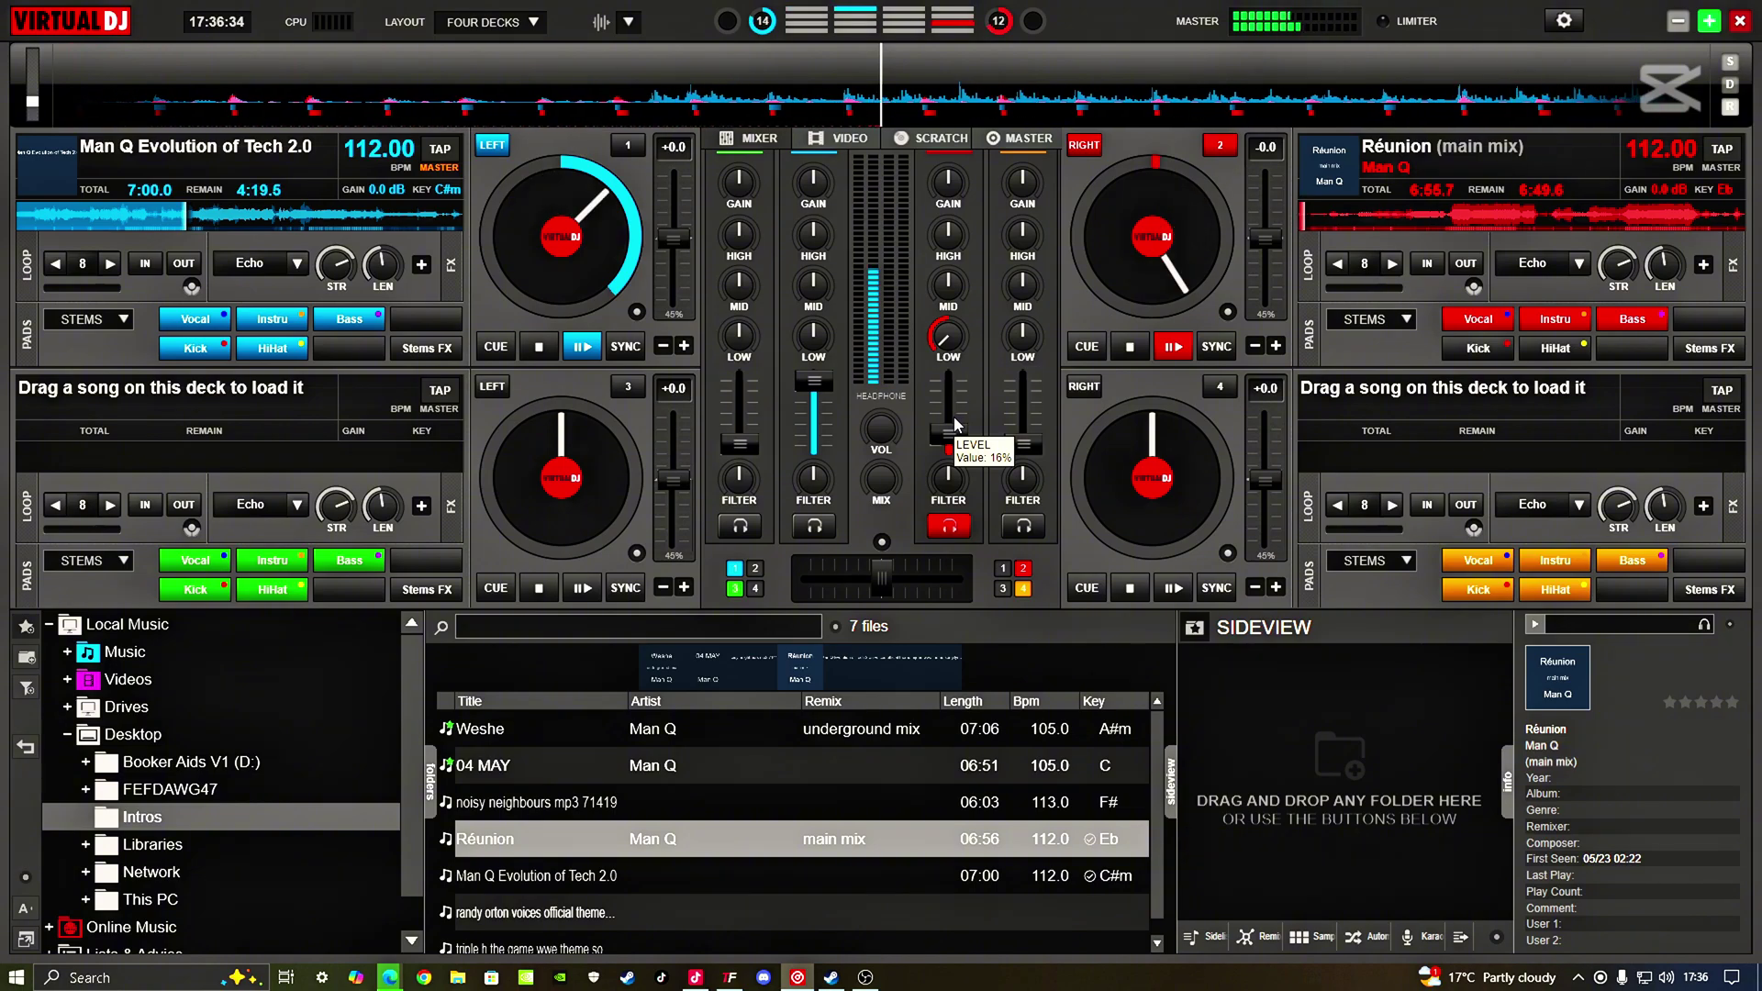
{"action": "scroll", "coordinate": [954, 422], "scroll_direction": "up", "scroll_amount": 2}
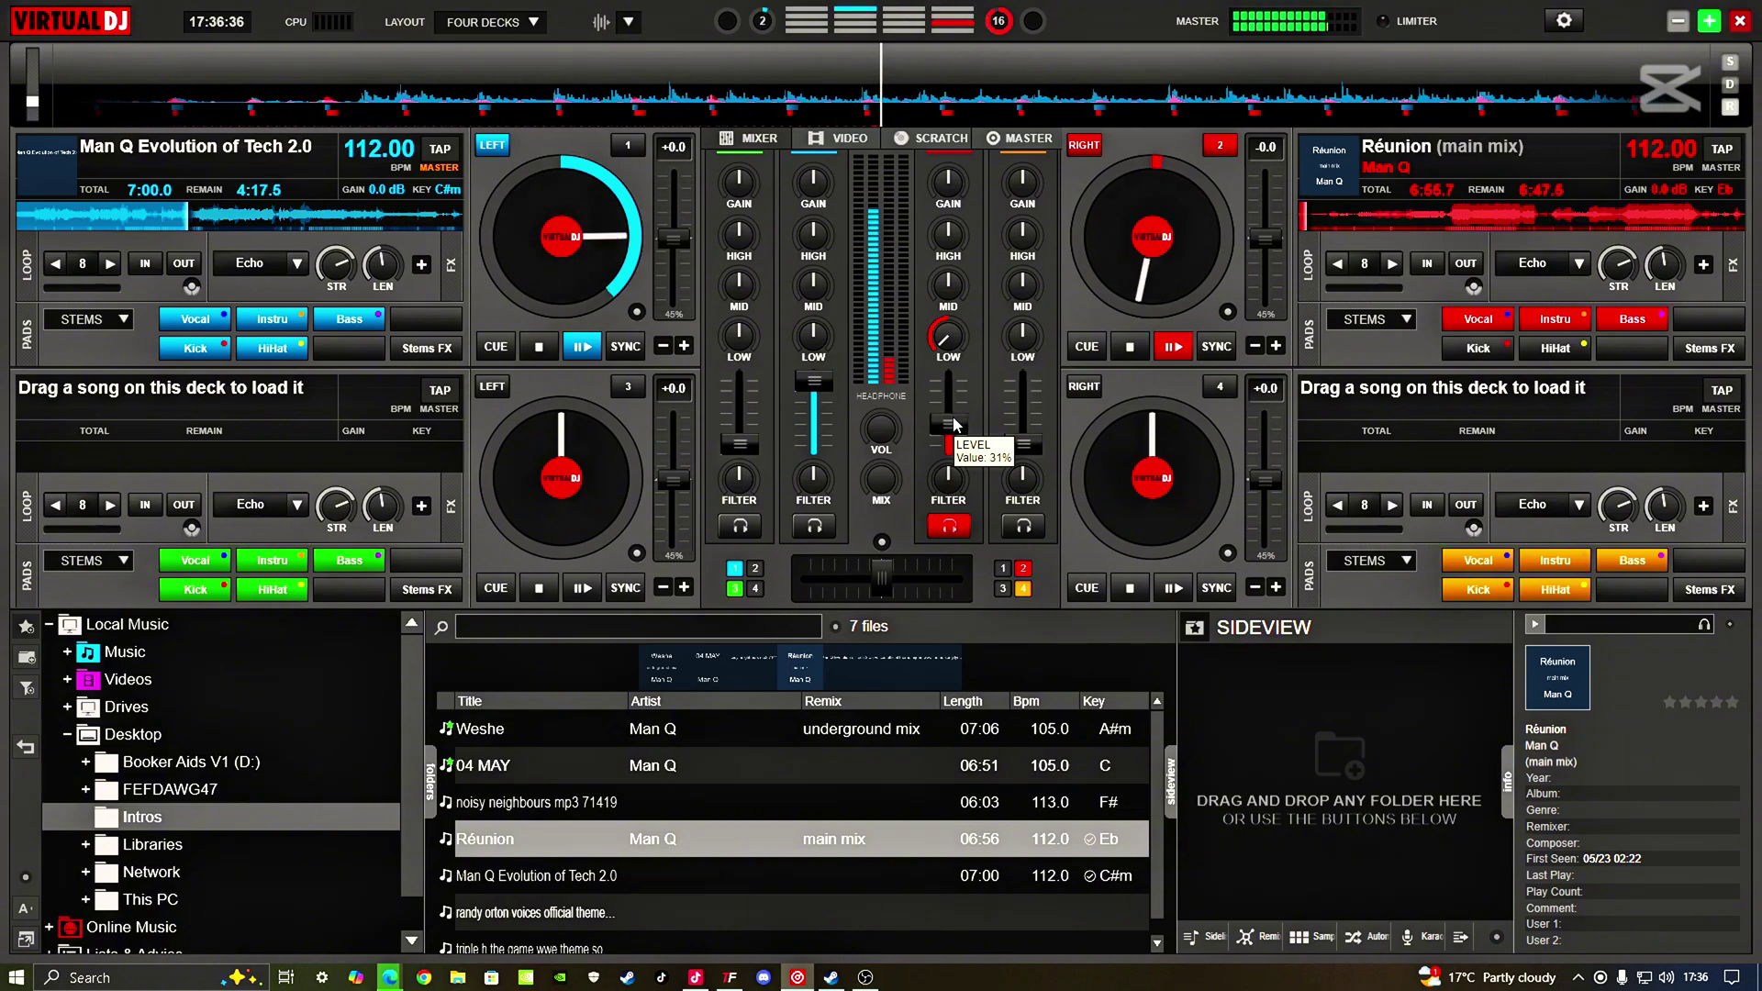
{"action": "scroll", "coordinate": [955, 424], "scroll_direction": "up", "scroll_amount": 4}
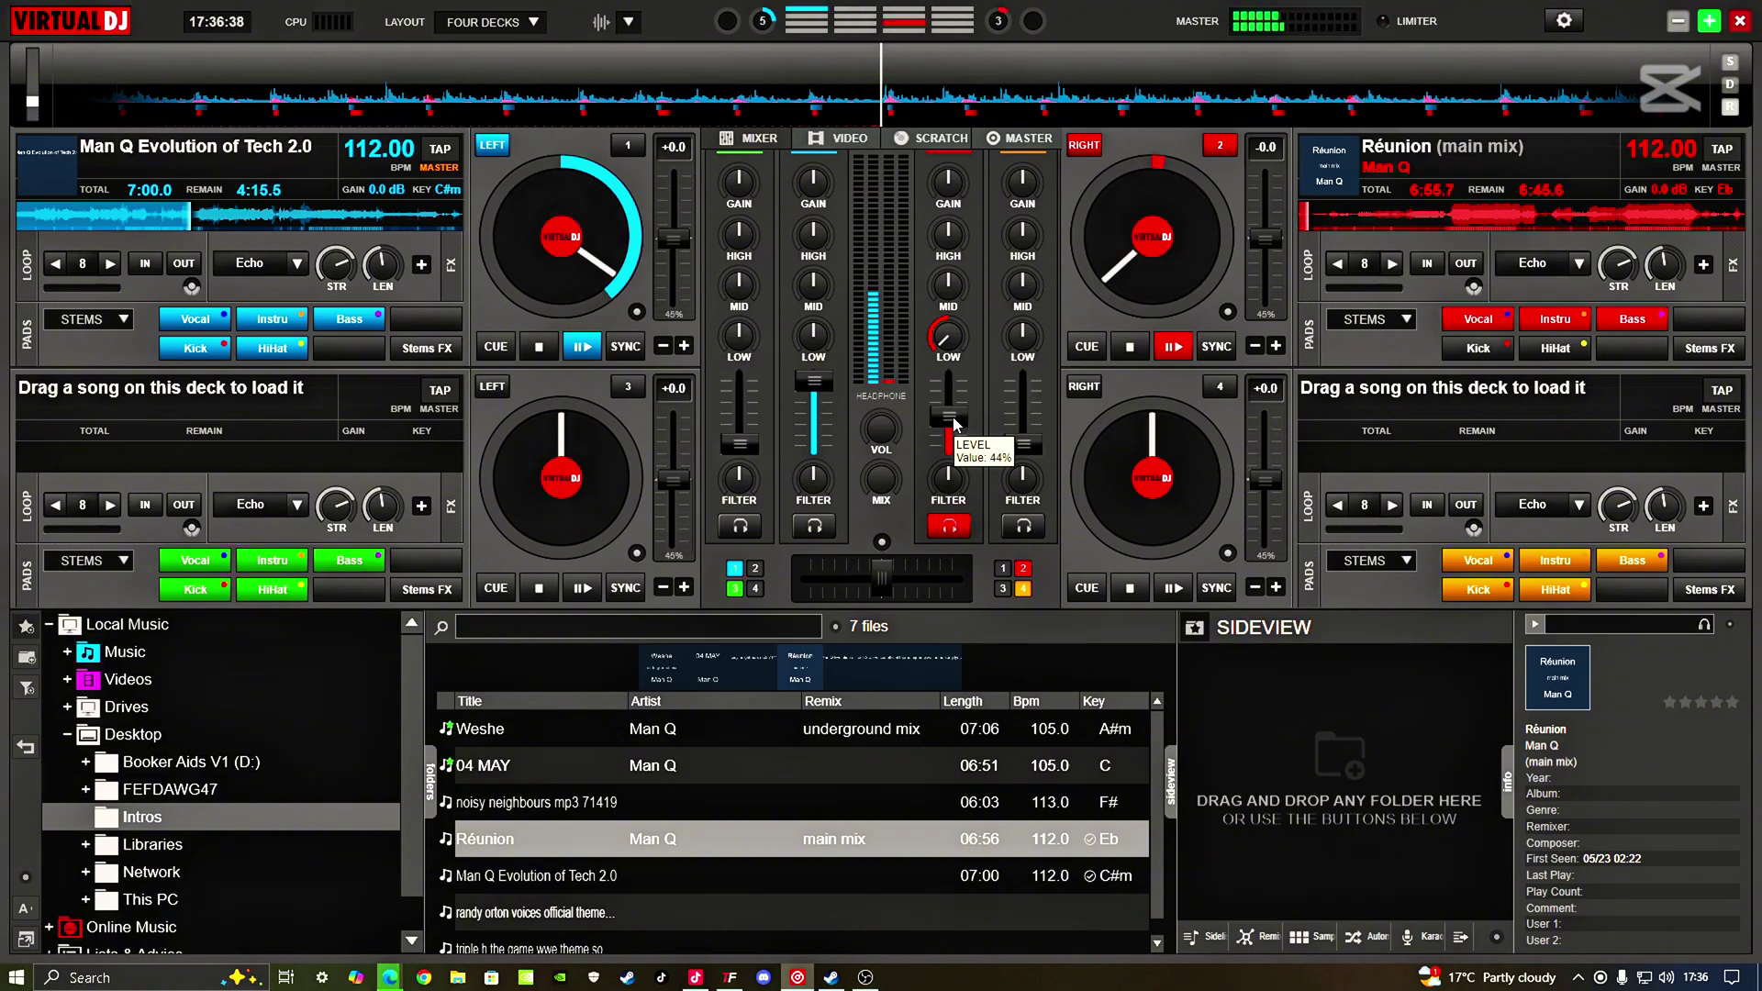
{"action": "scroll", "coordinate": [955, 424], "scroll_direction": "up", "scroll_amount": 3}
{"action": "scroll", "coordinate": [956, 424], "scroll_direction": "up", "scroll_amount": 4}
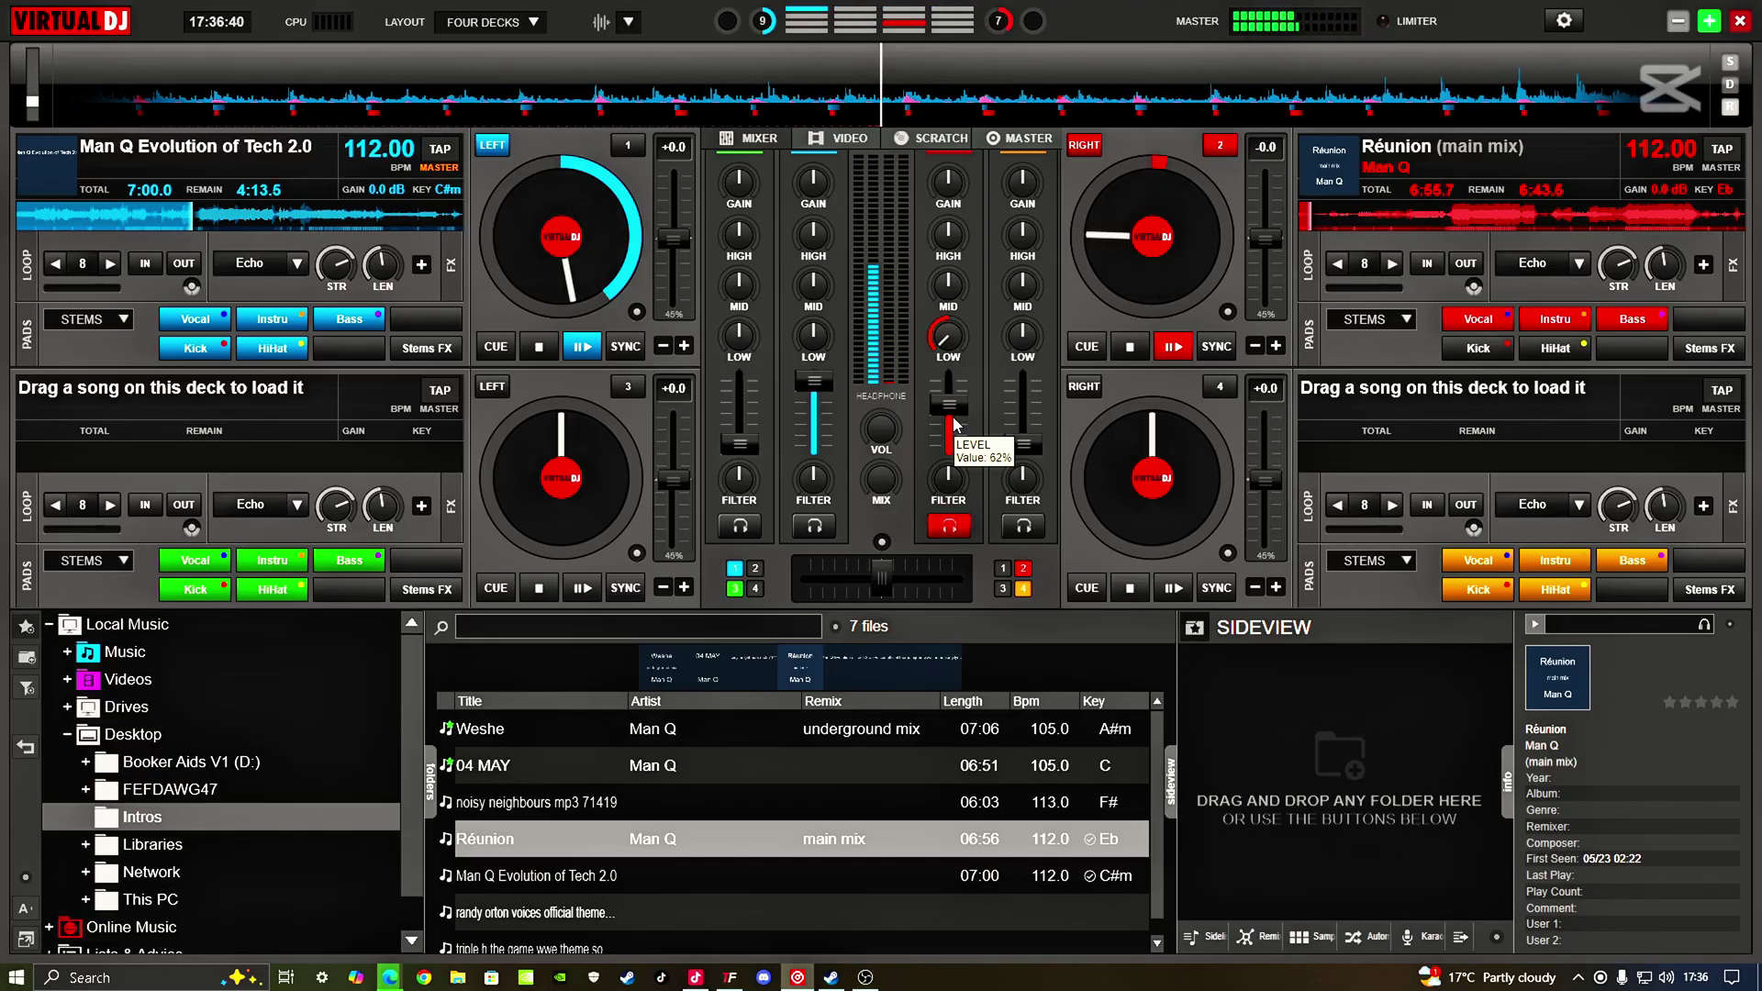
{"action": "scroll", "coordinate": [955, 424], "scroll_direction": "up", "scroll_amount": 2}
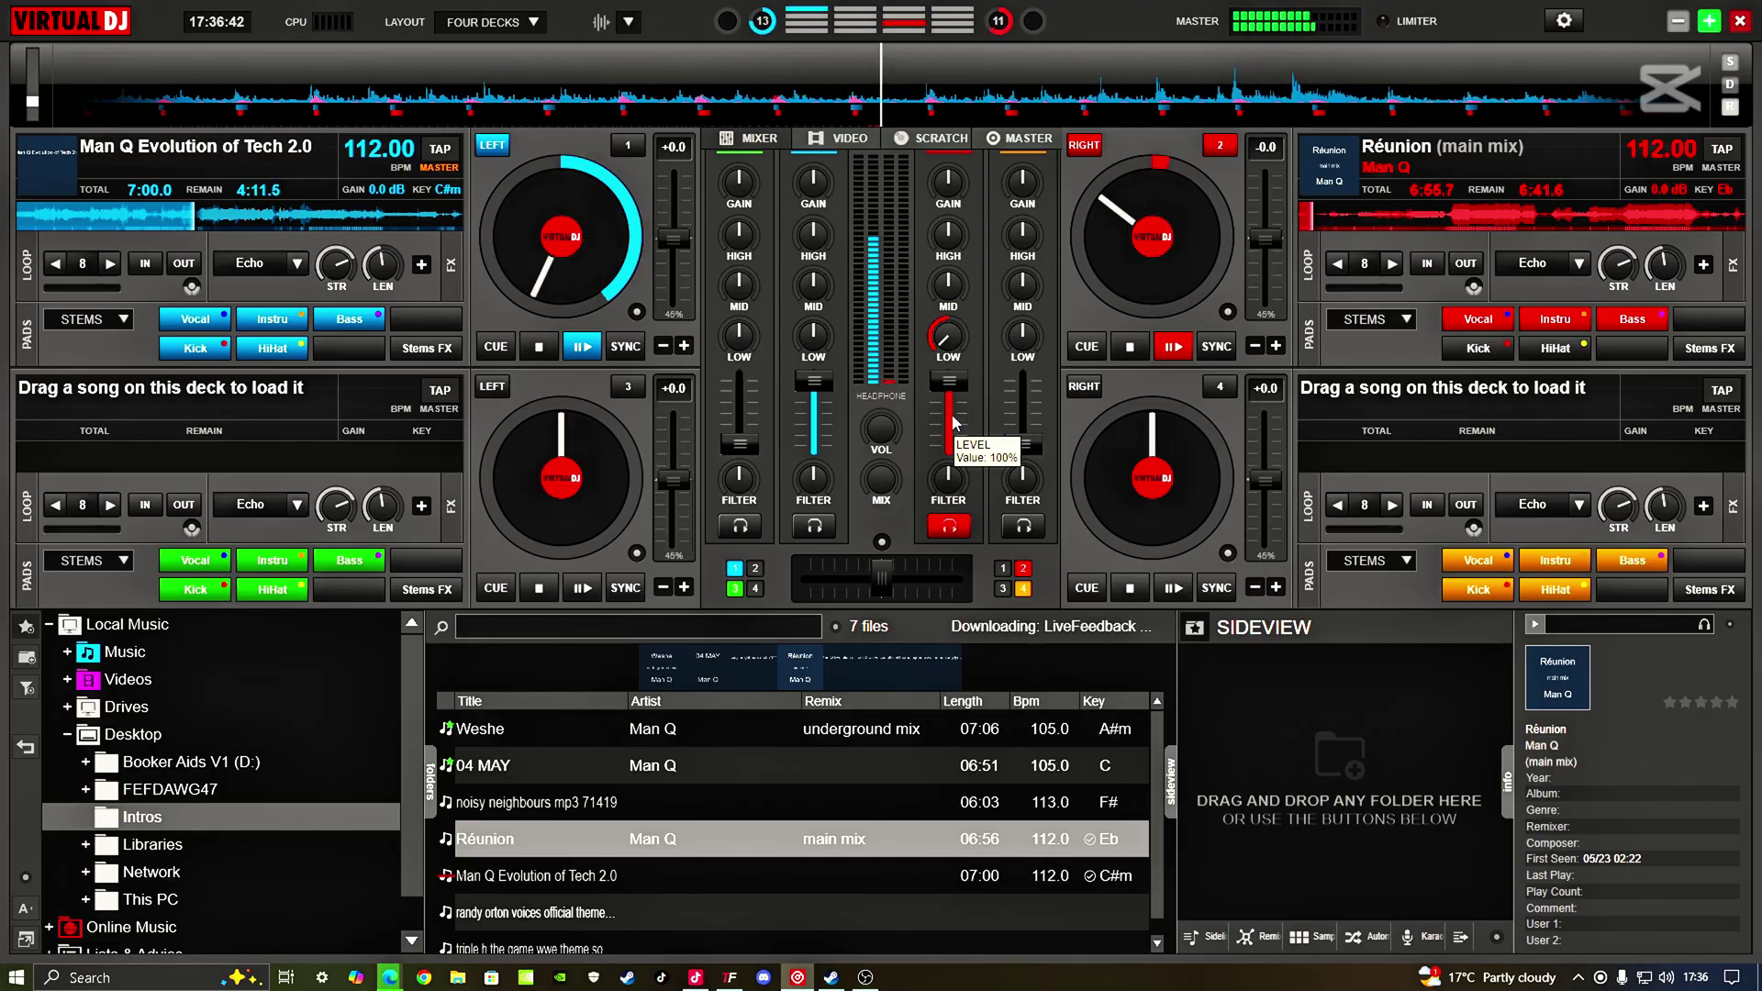
Step: Gradually bring deck 2's low EQ up to 50%
{"action": "mouse_move", "coordinate": [945, 346]}
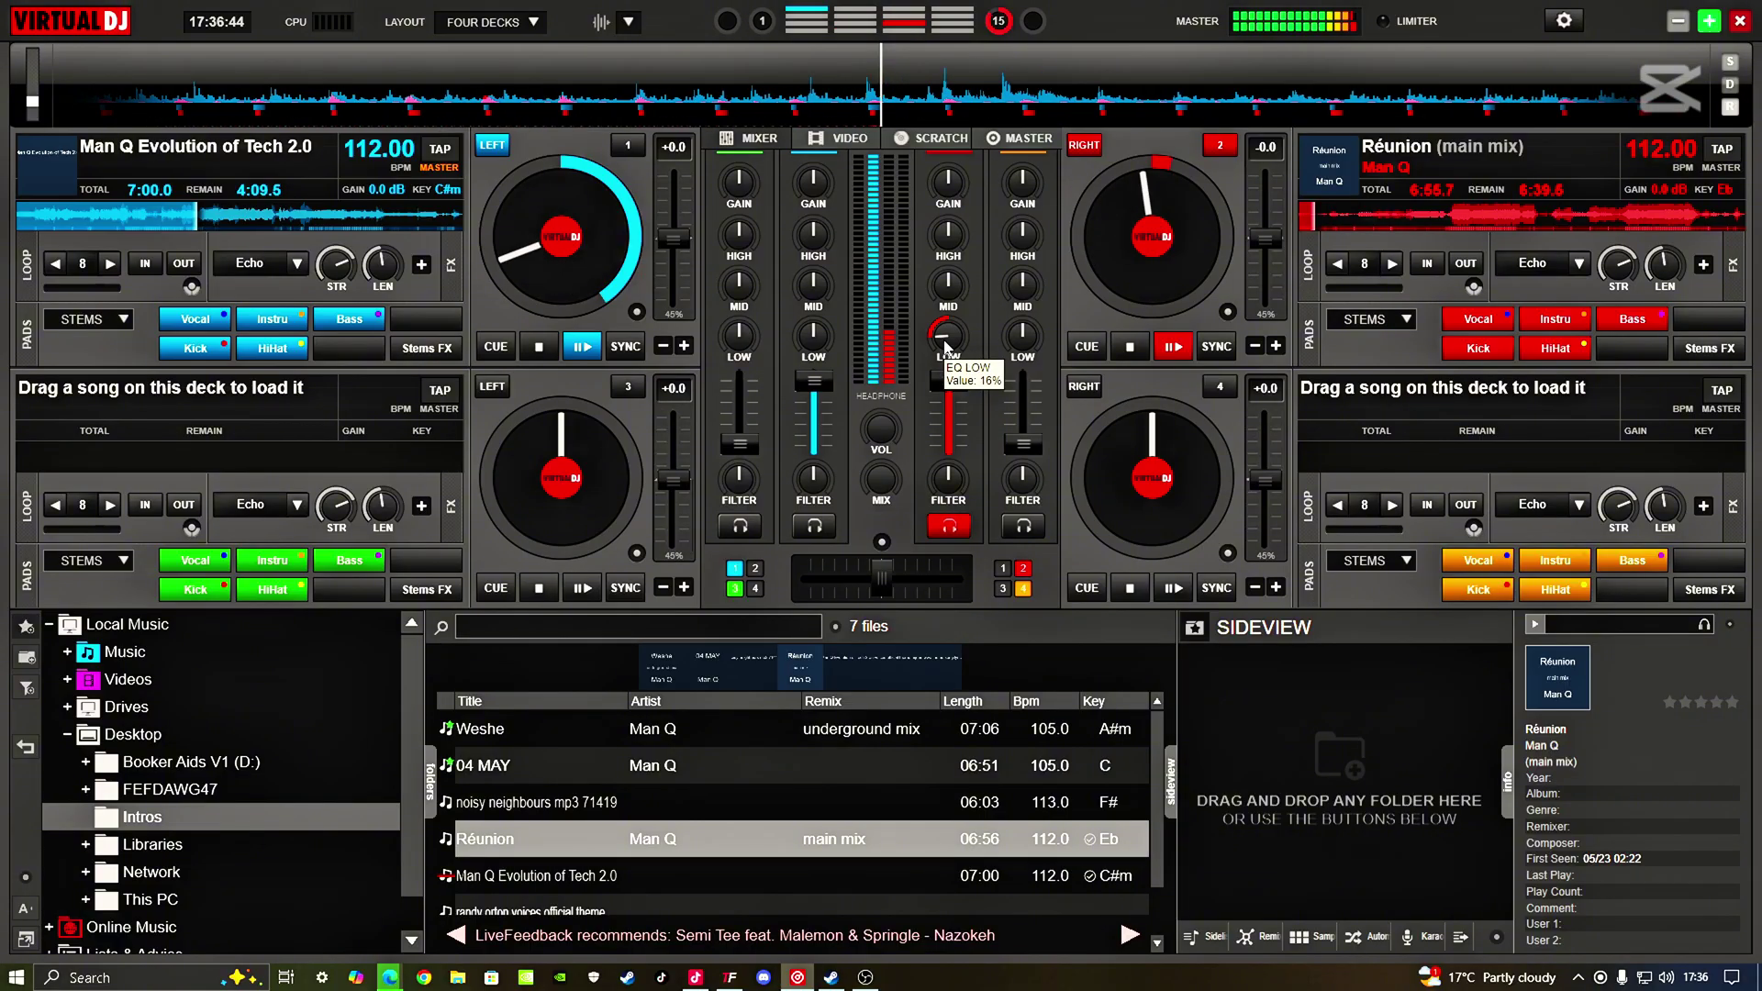
{"action": "scroll", "coordinate": [946, 346], "scroll_direction": "up", "scroll_amount": 2}
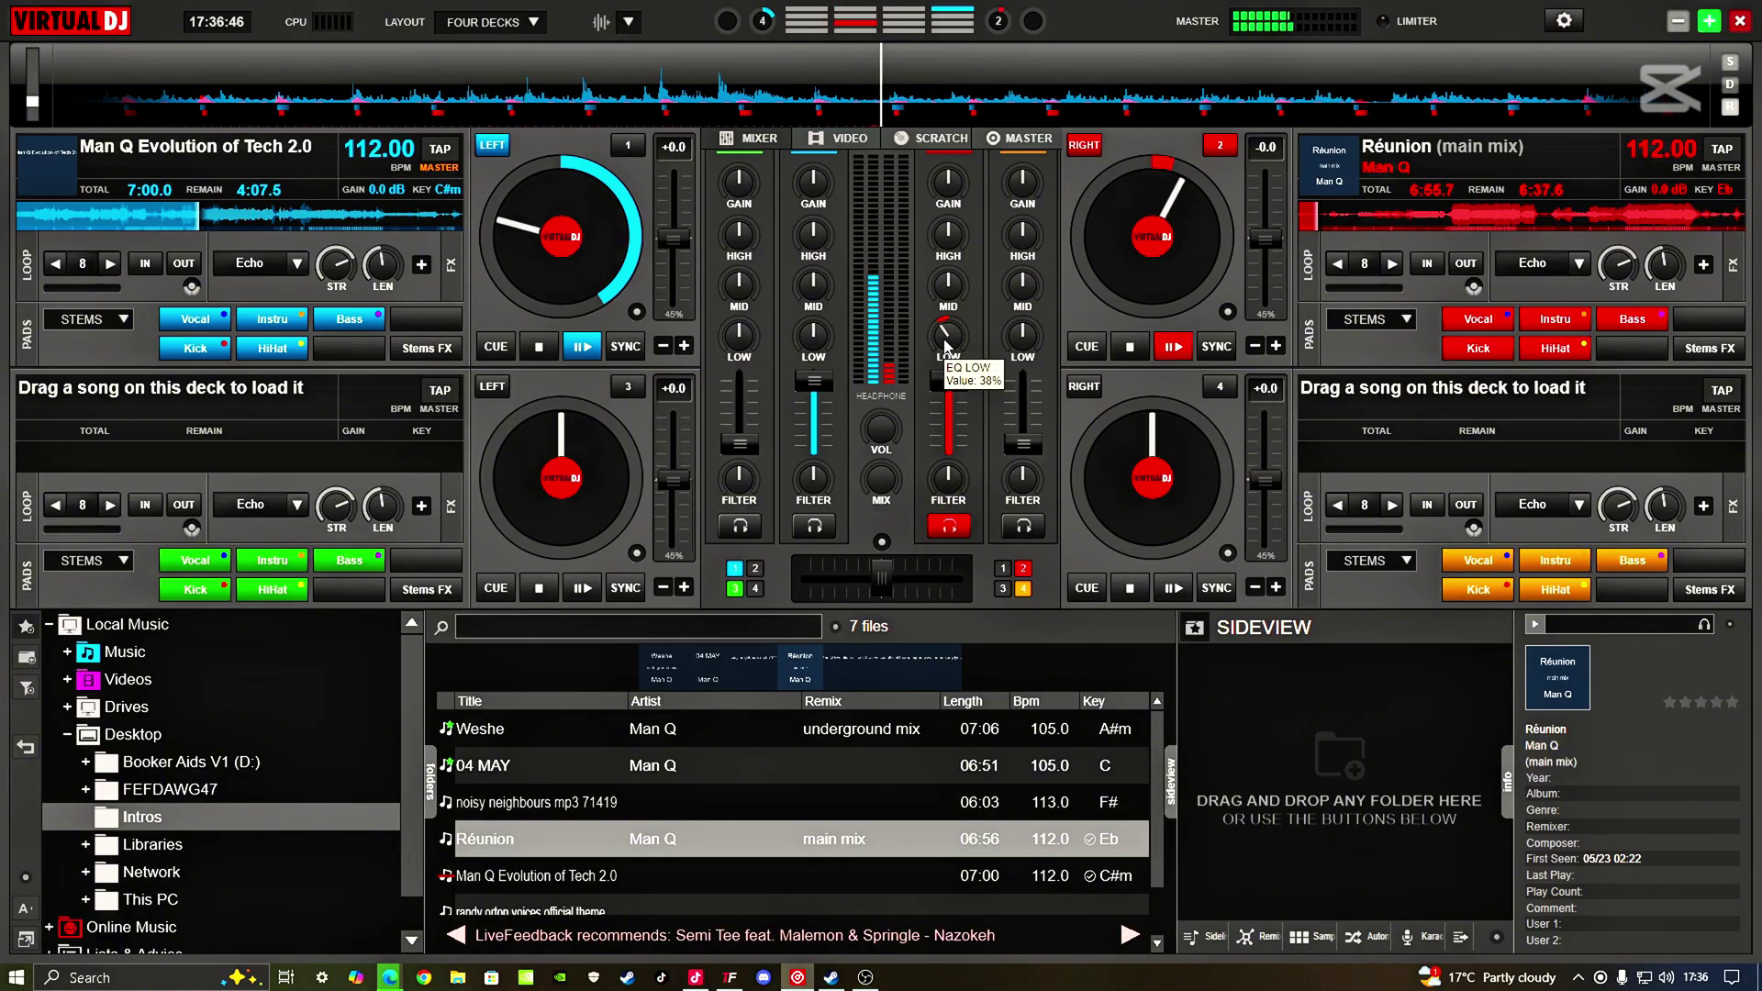
{"action": "scroll", "coordinate": [945, 346], "scroll_direction": "up", "scroll_amount": 2}
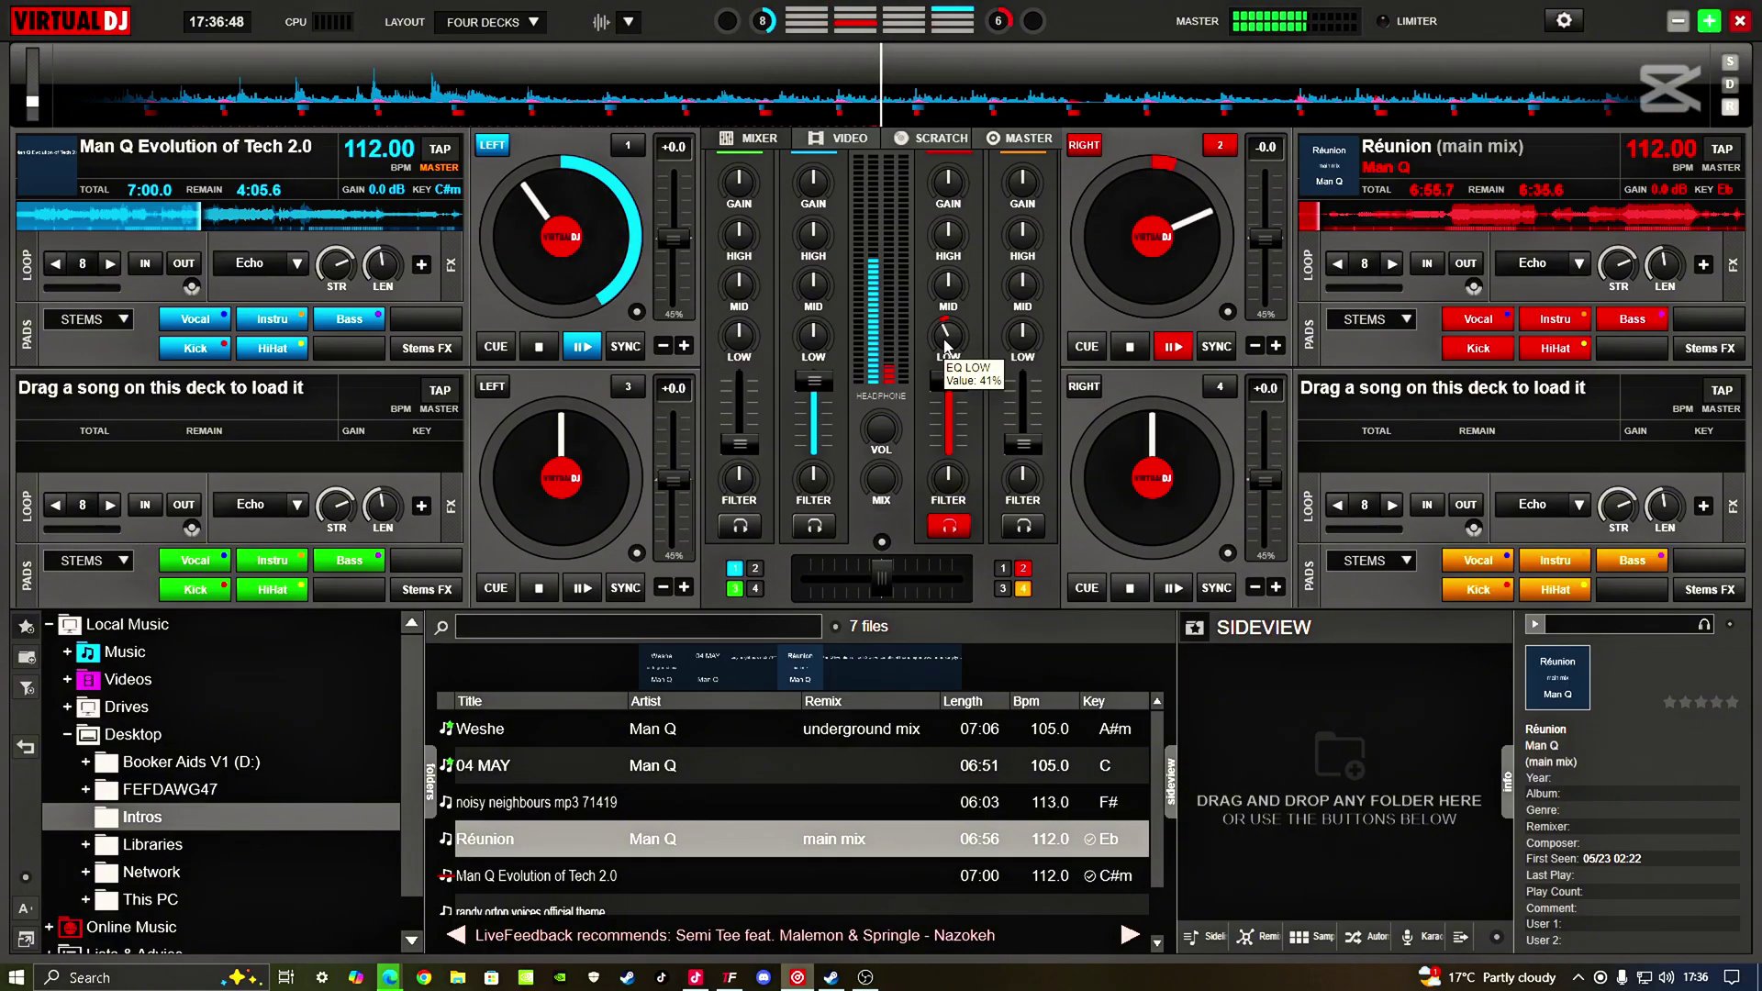
{"action": "scroll", "coordinate": [946, 346], "scroll_direction": "up", "scroll_amount": 1}
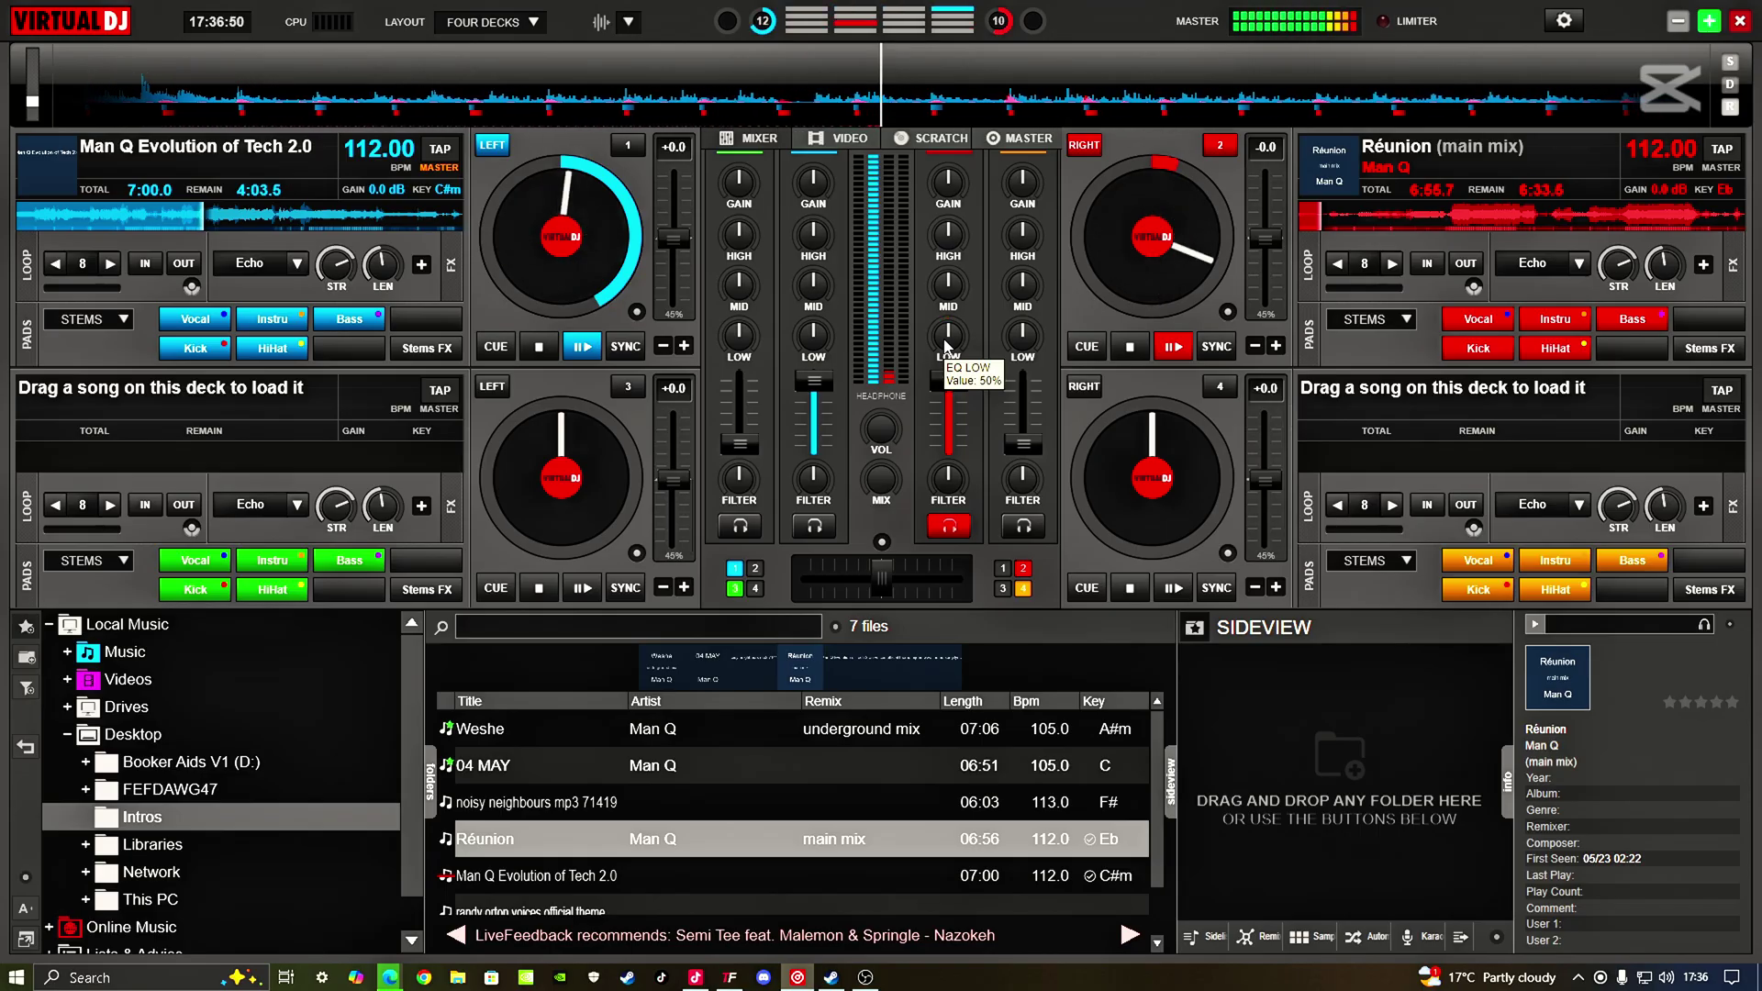
{"action": "scroll", "coordinate": [823, 488], "scroll_direction": "up", "scroll_amount": 1}
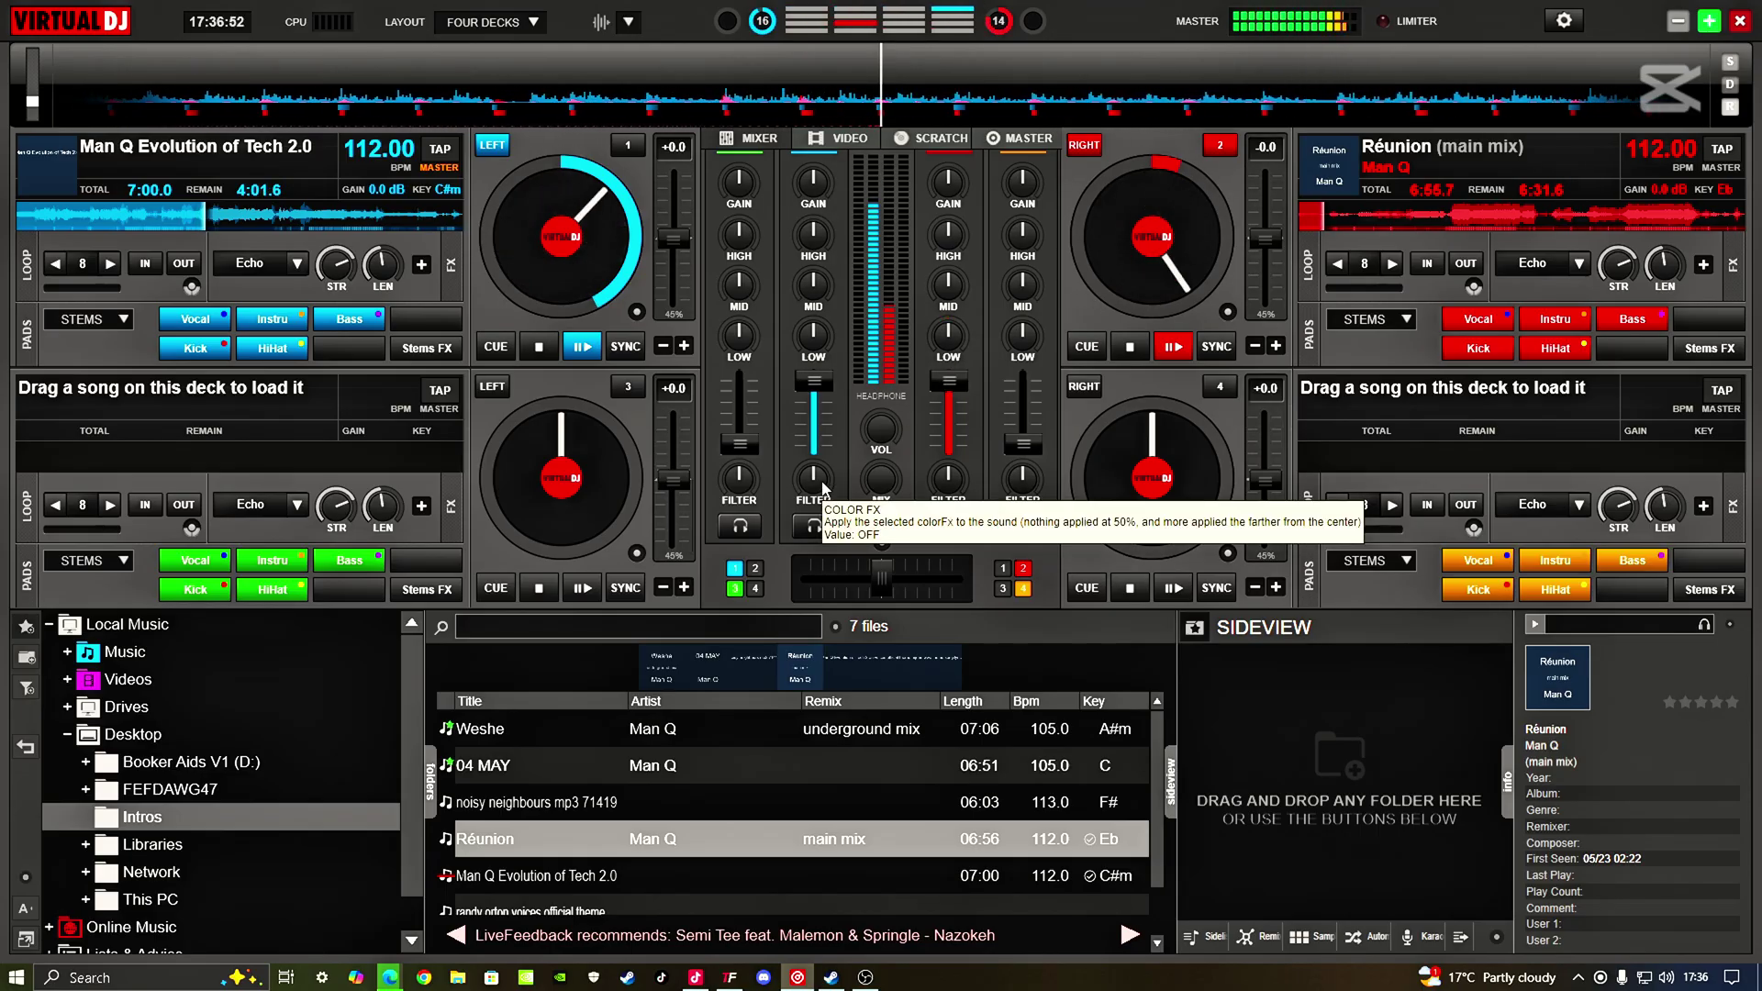
Step: Raise deck 1's filter to >114hz and select deck 1 for headphone listening
{"action": "scroll", "coordinate": [823, 488], "scroll_direction": "up", "scroll_amount": 1}
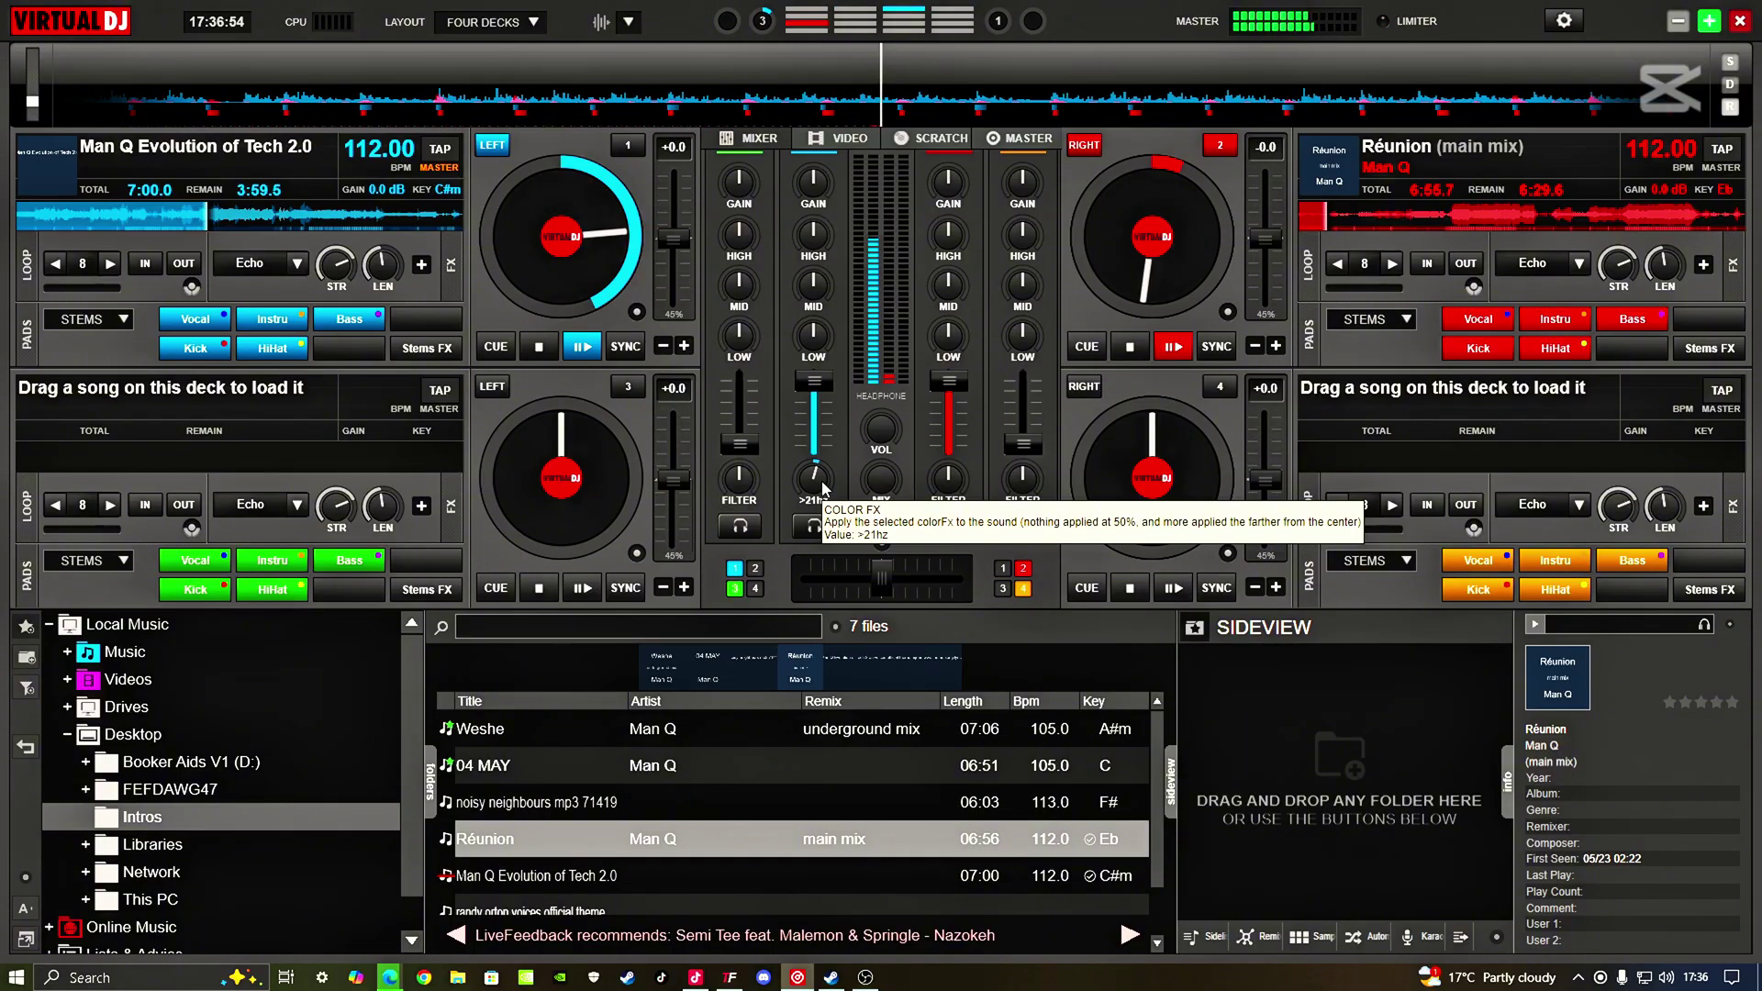
{"action": "scroll", "coordinate": [823, 488], "scroll_direction": "up", "scroll_amount": 2}
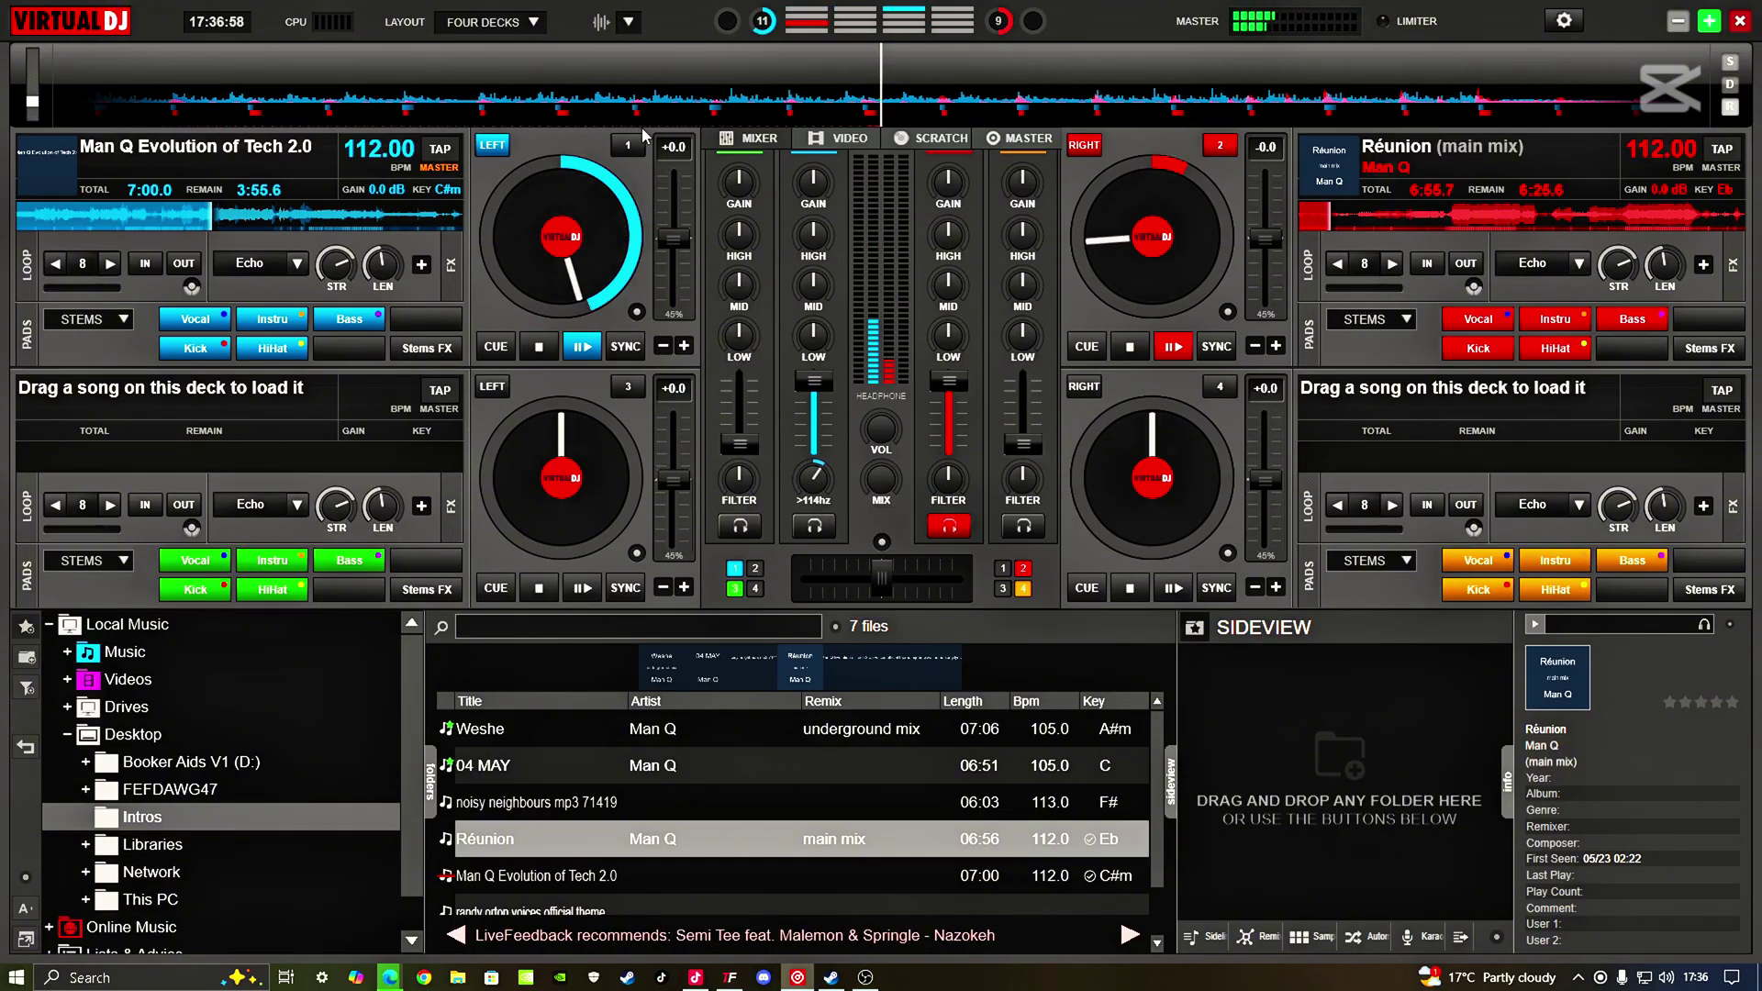
{"action": "left_click", "coordinate": [813, 526]}
{"action": "left_click", "coordinate": [250, 264]}
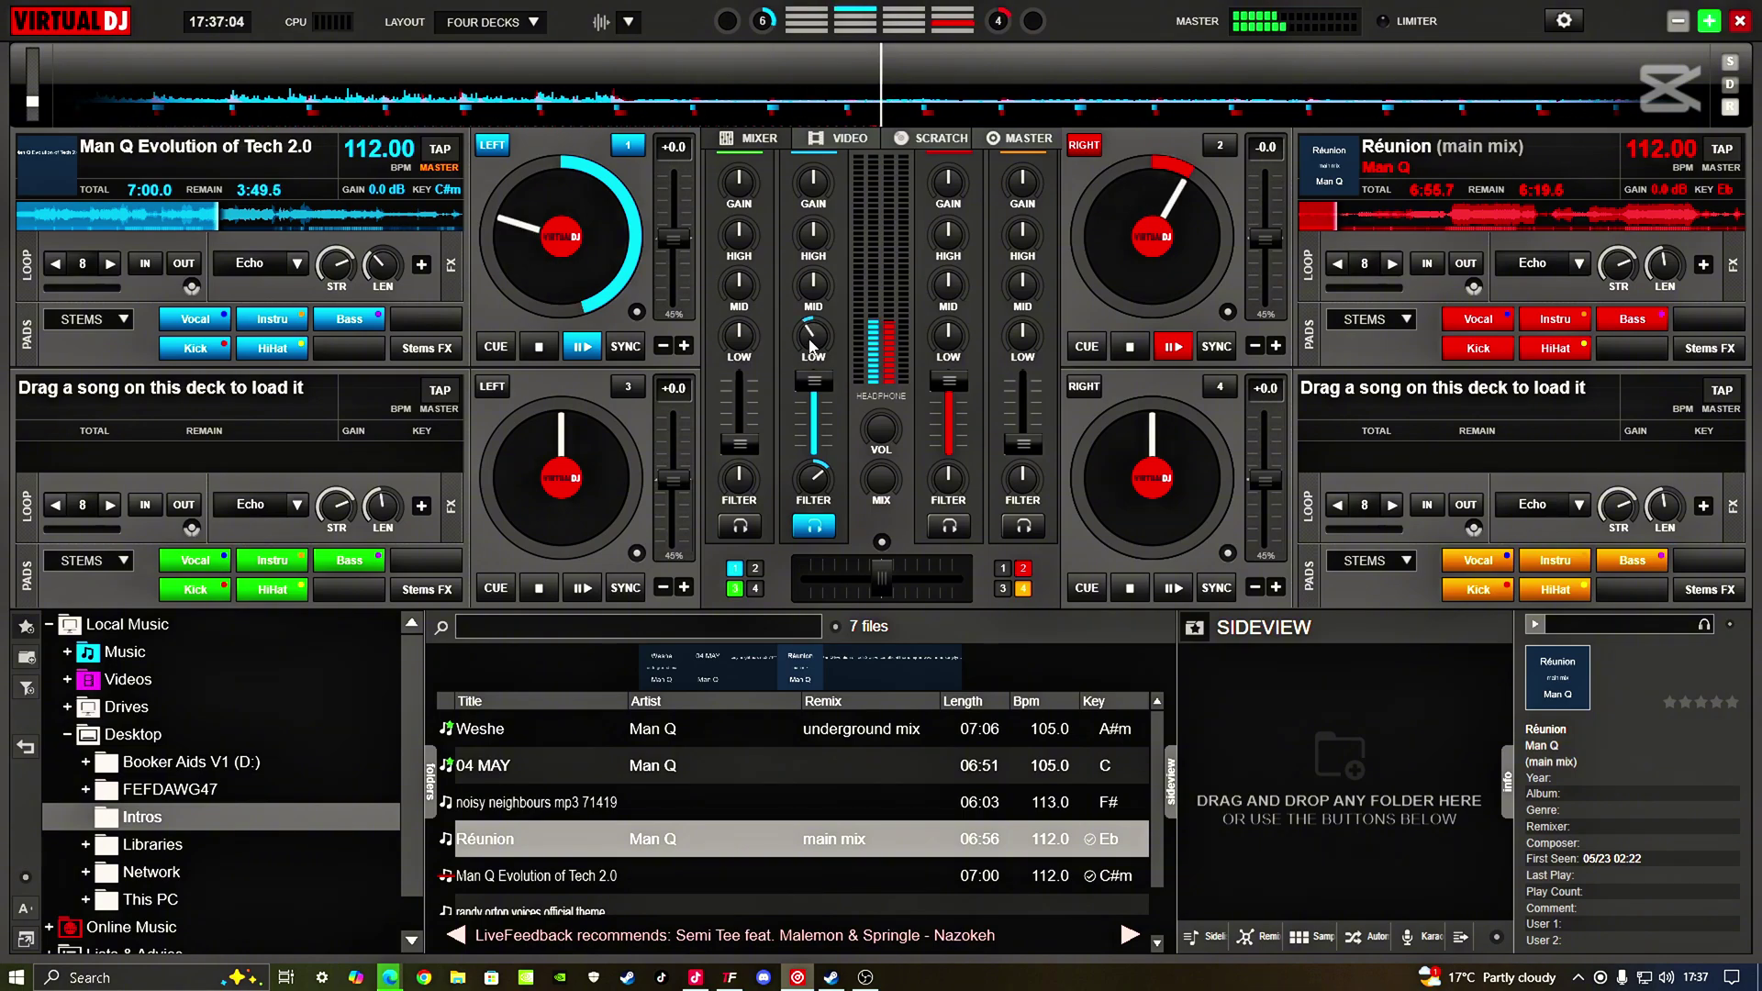
Step: Turn down deck 1's low EQ and bring its filter back to the centre
{"action": "mouse_move", "coordinate": [812, 334]}
{"action": "left_mouse_down"}
{"action": "mouse_move", "coordinate": [812, 354]}
{"action": "mouse_move", "coordinate": [812, 300]}
{"action": "left_mouse_up"}
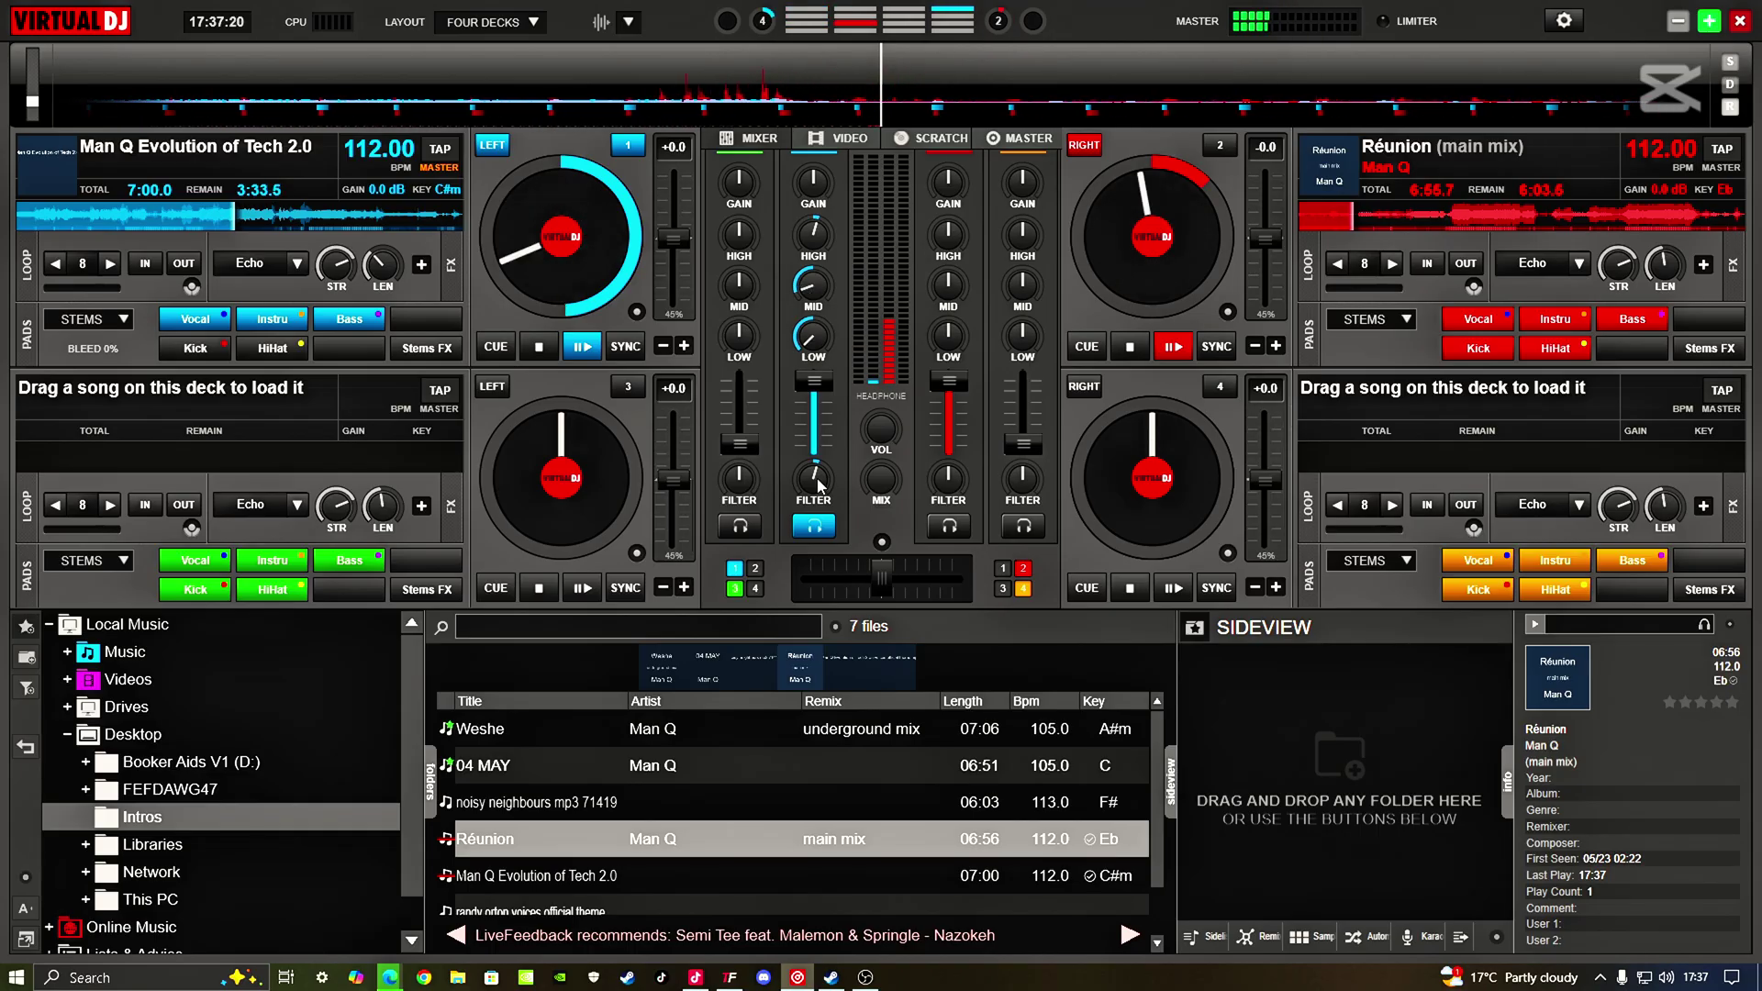
{"action": "scroll", "coordinate": [815, 477], "scroll_direction": "up", "scroll_amount": 1}
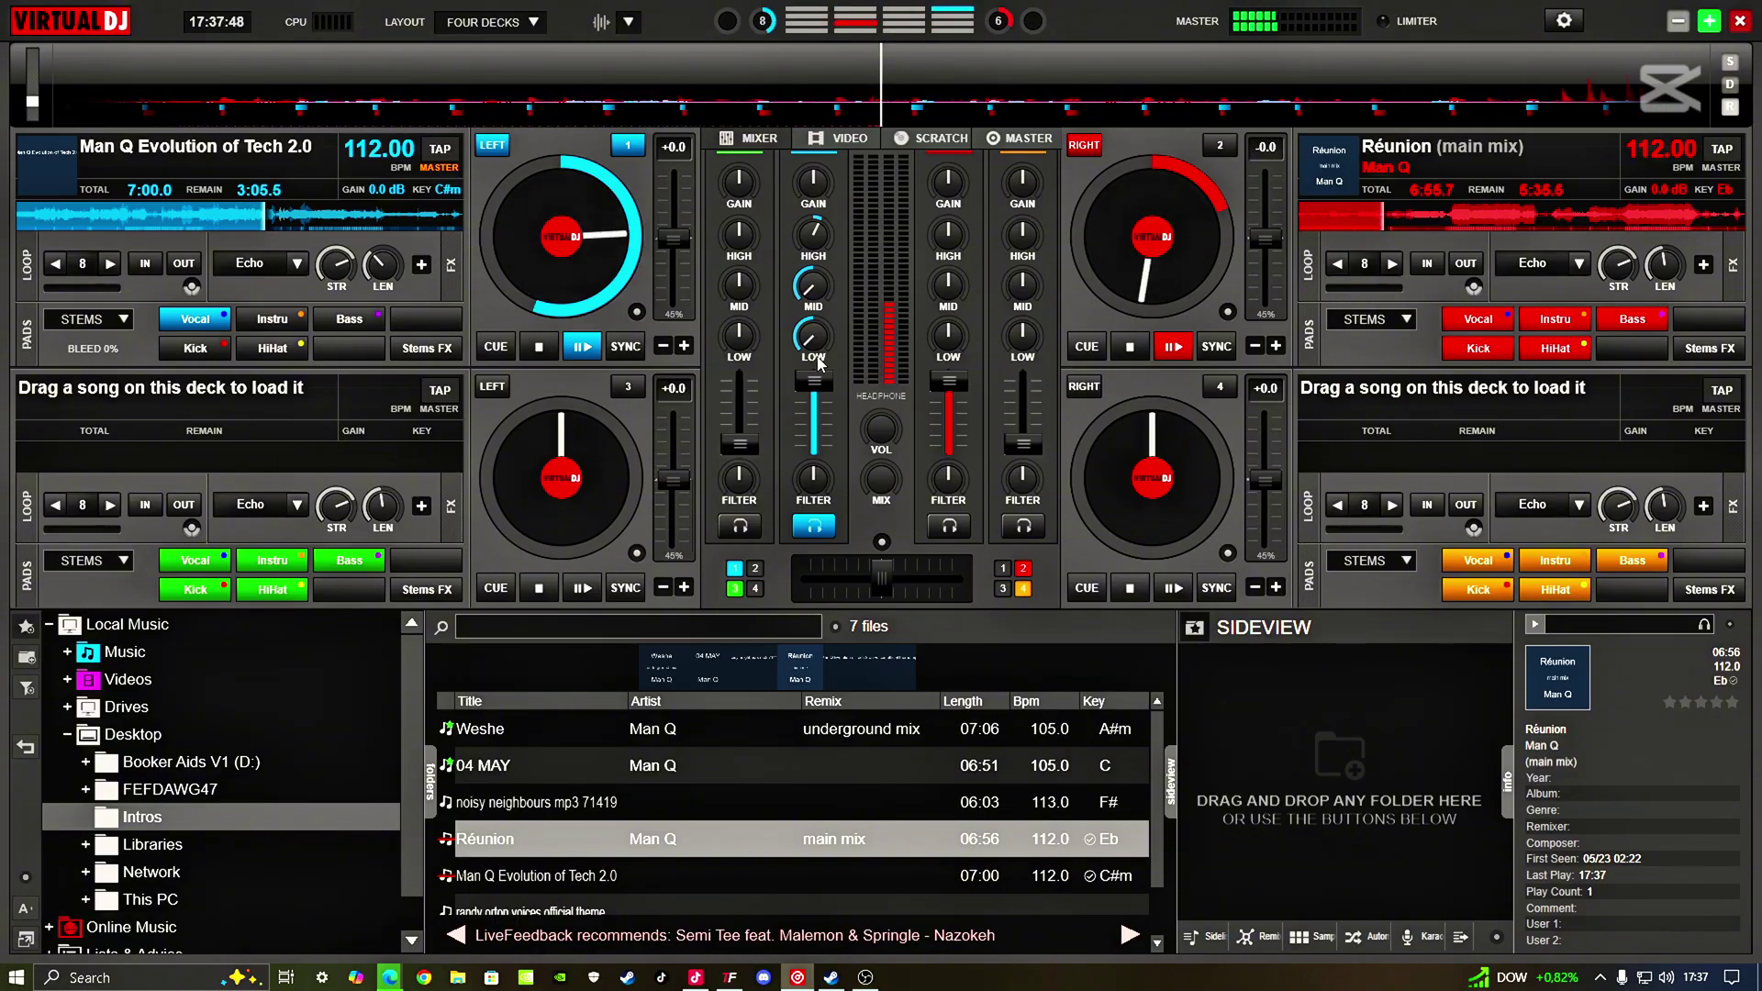
Step: Lower the volume faders of decks 1 and 2 all the way down, leaving deck 2 out of the headphones
{"action": "left_click_drag", "start_coordinate": [814, 381], "coordinate": [815, 445]}
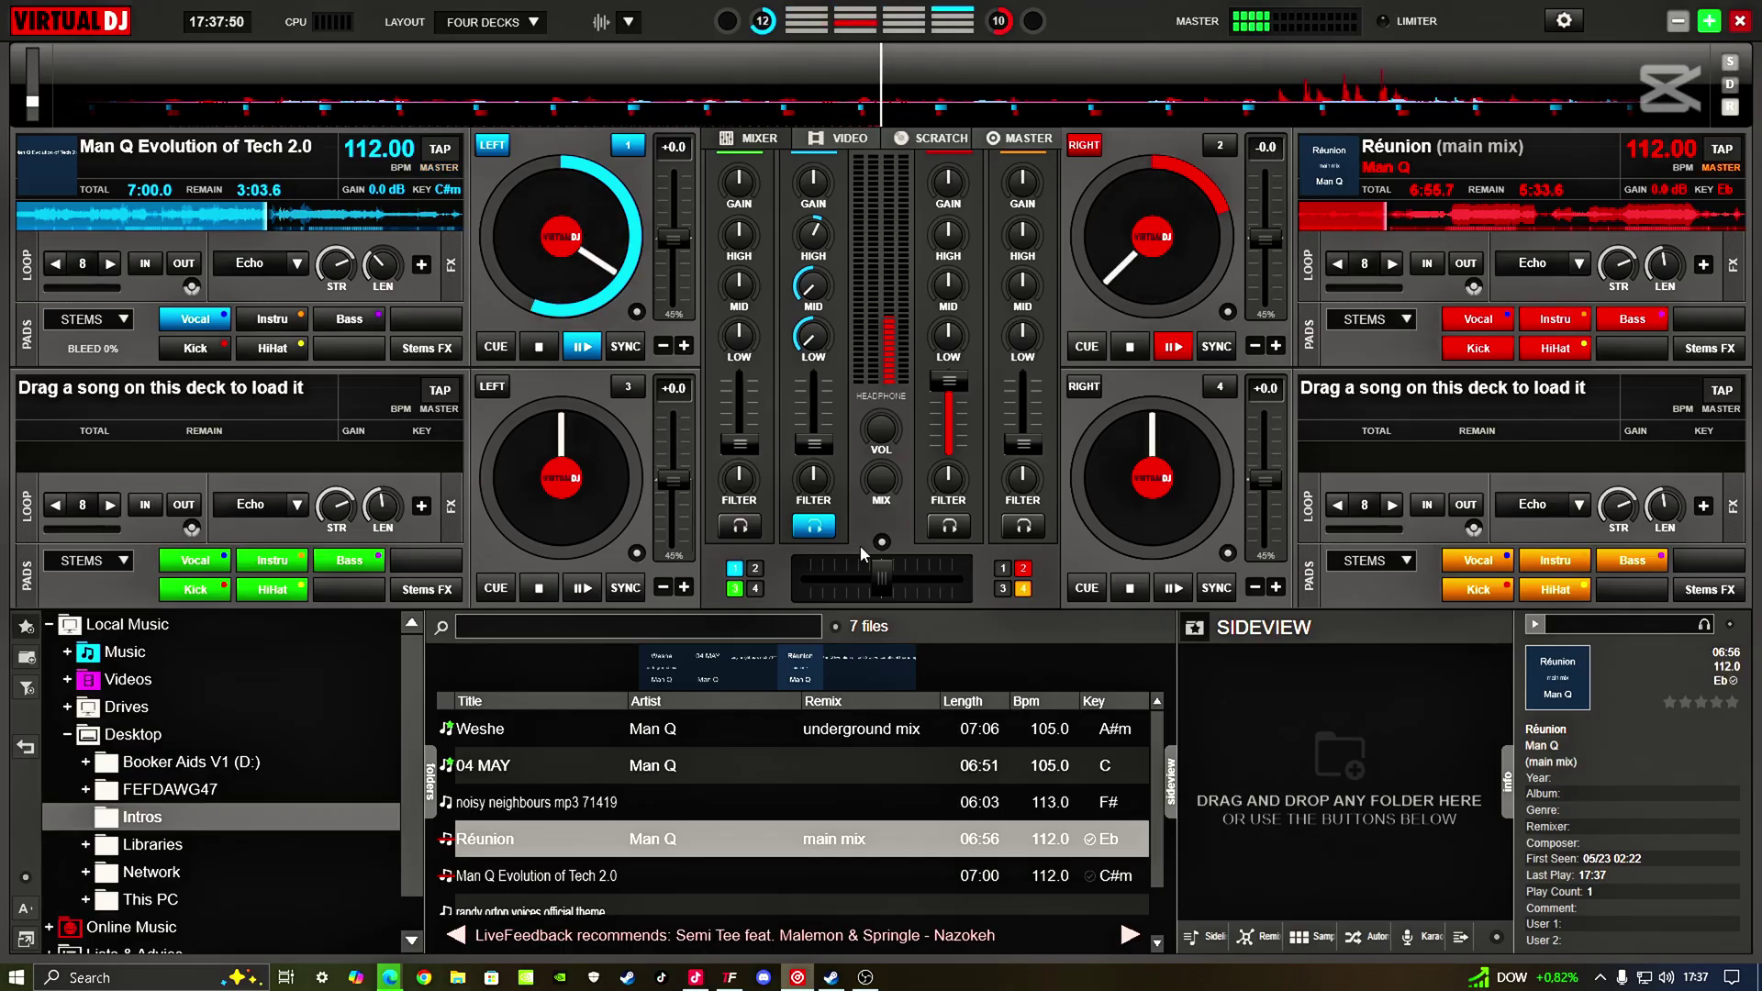
{"action": "left_click_drag", "start_coordinate": [949, 380], "coordinate": [949, 444]}
{"action": "left_click", "coordinate": [962, 527]}
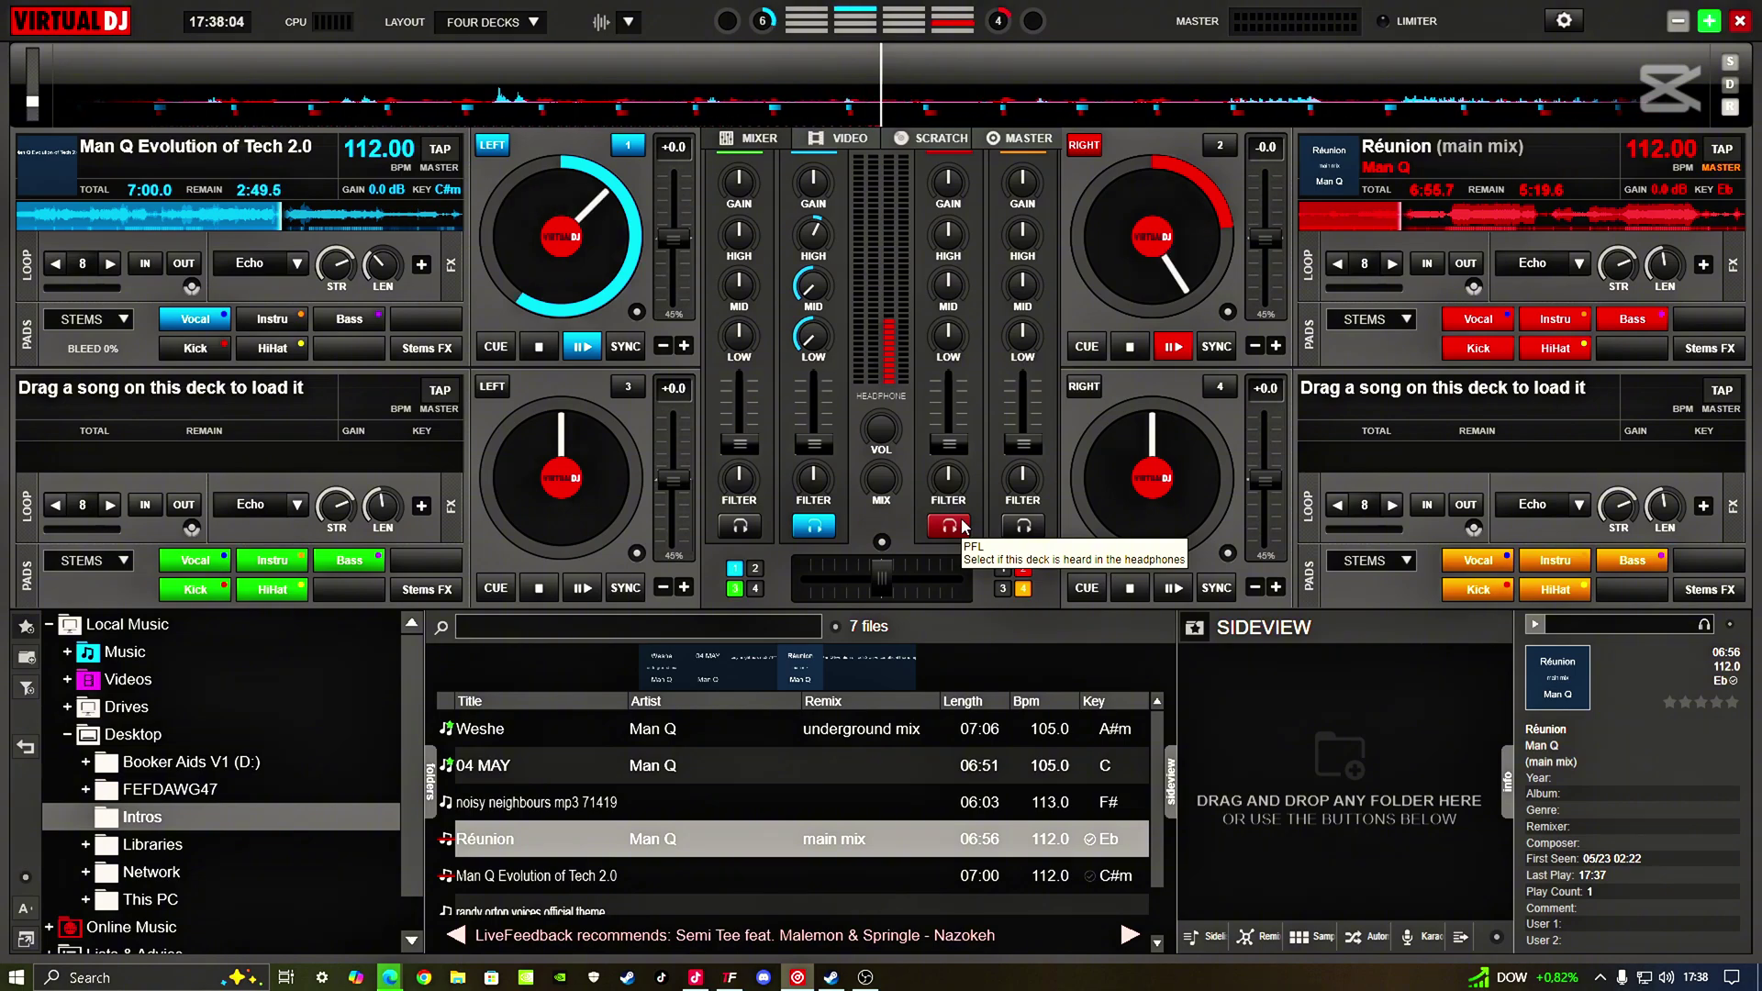
{"action": "left_click", "coordinate": [962, 526]}
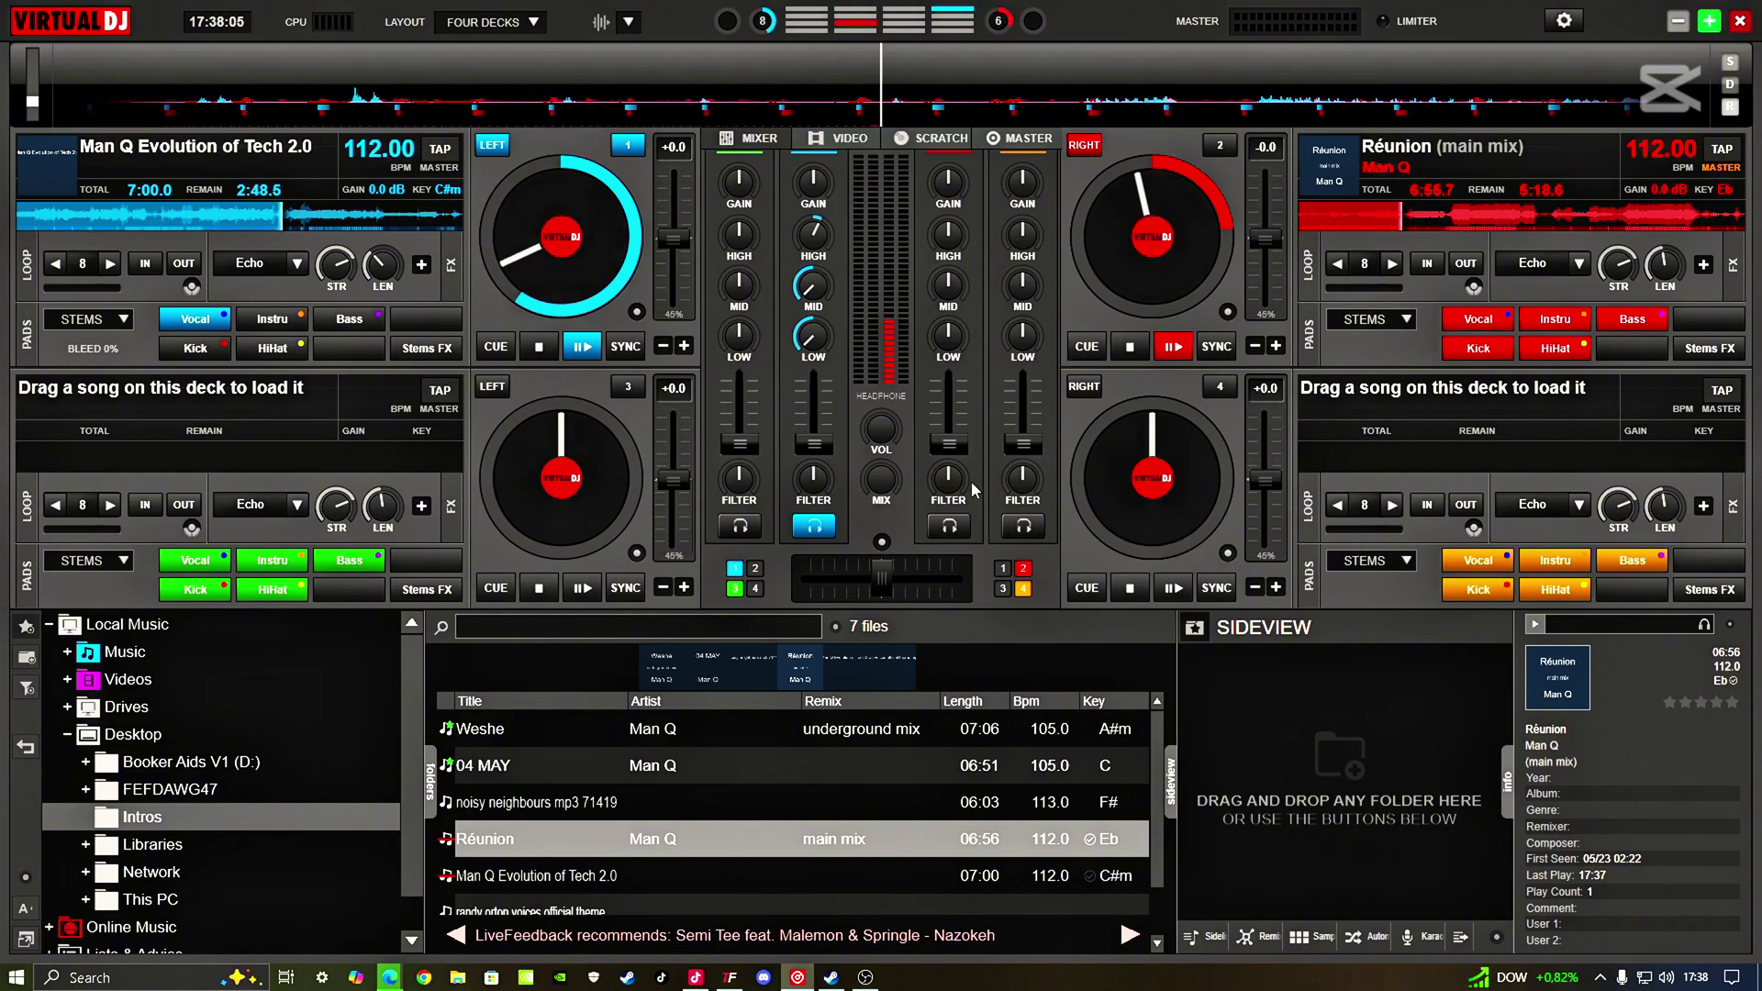
Step: Close VirtualDJ and return to the desktop
{"action": "left_click", "coordinate": [1740, 21]}
{"action": "right_click", "coordinate": [871, 304]}
{"action": "left_click", "coordinate": [922, 356]}
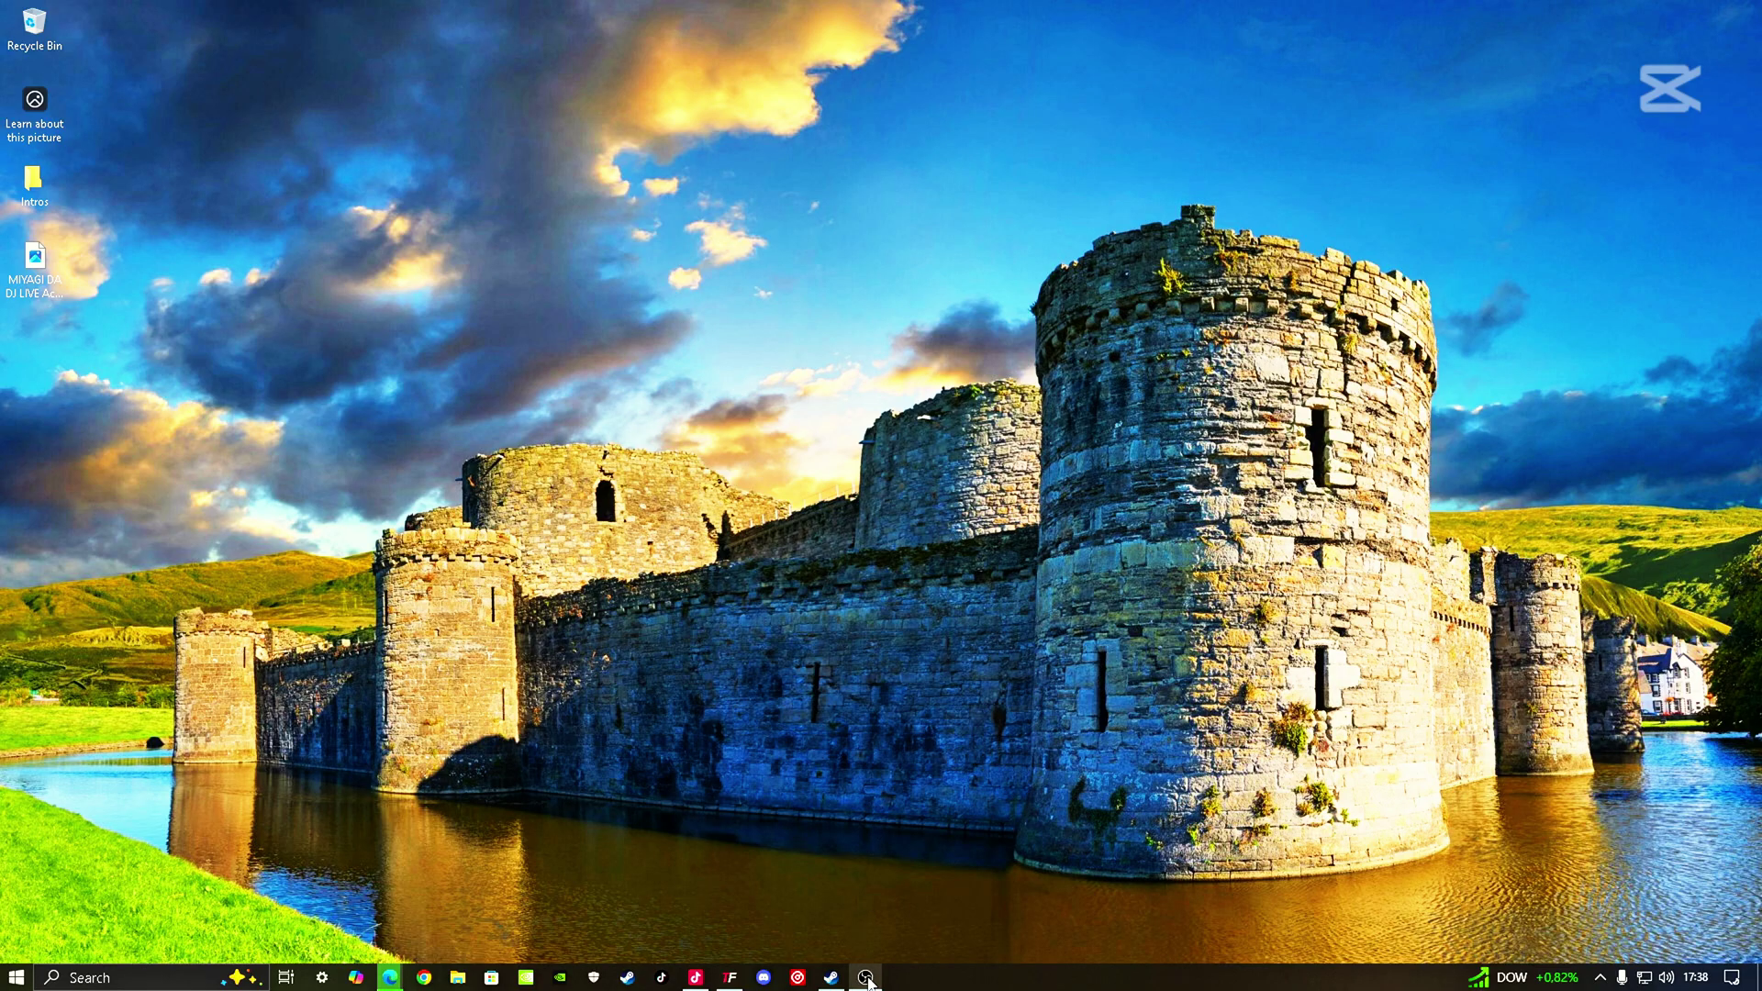
Step: Switch to TikTok LIVE Studio, end the live stream and dismiss the window that follows
{"action": "left_click", "coordinate": [703, 981]}
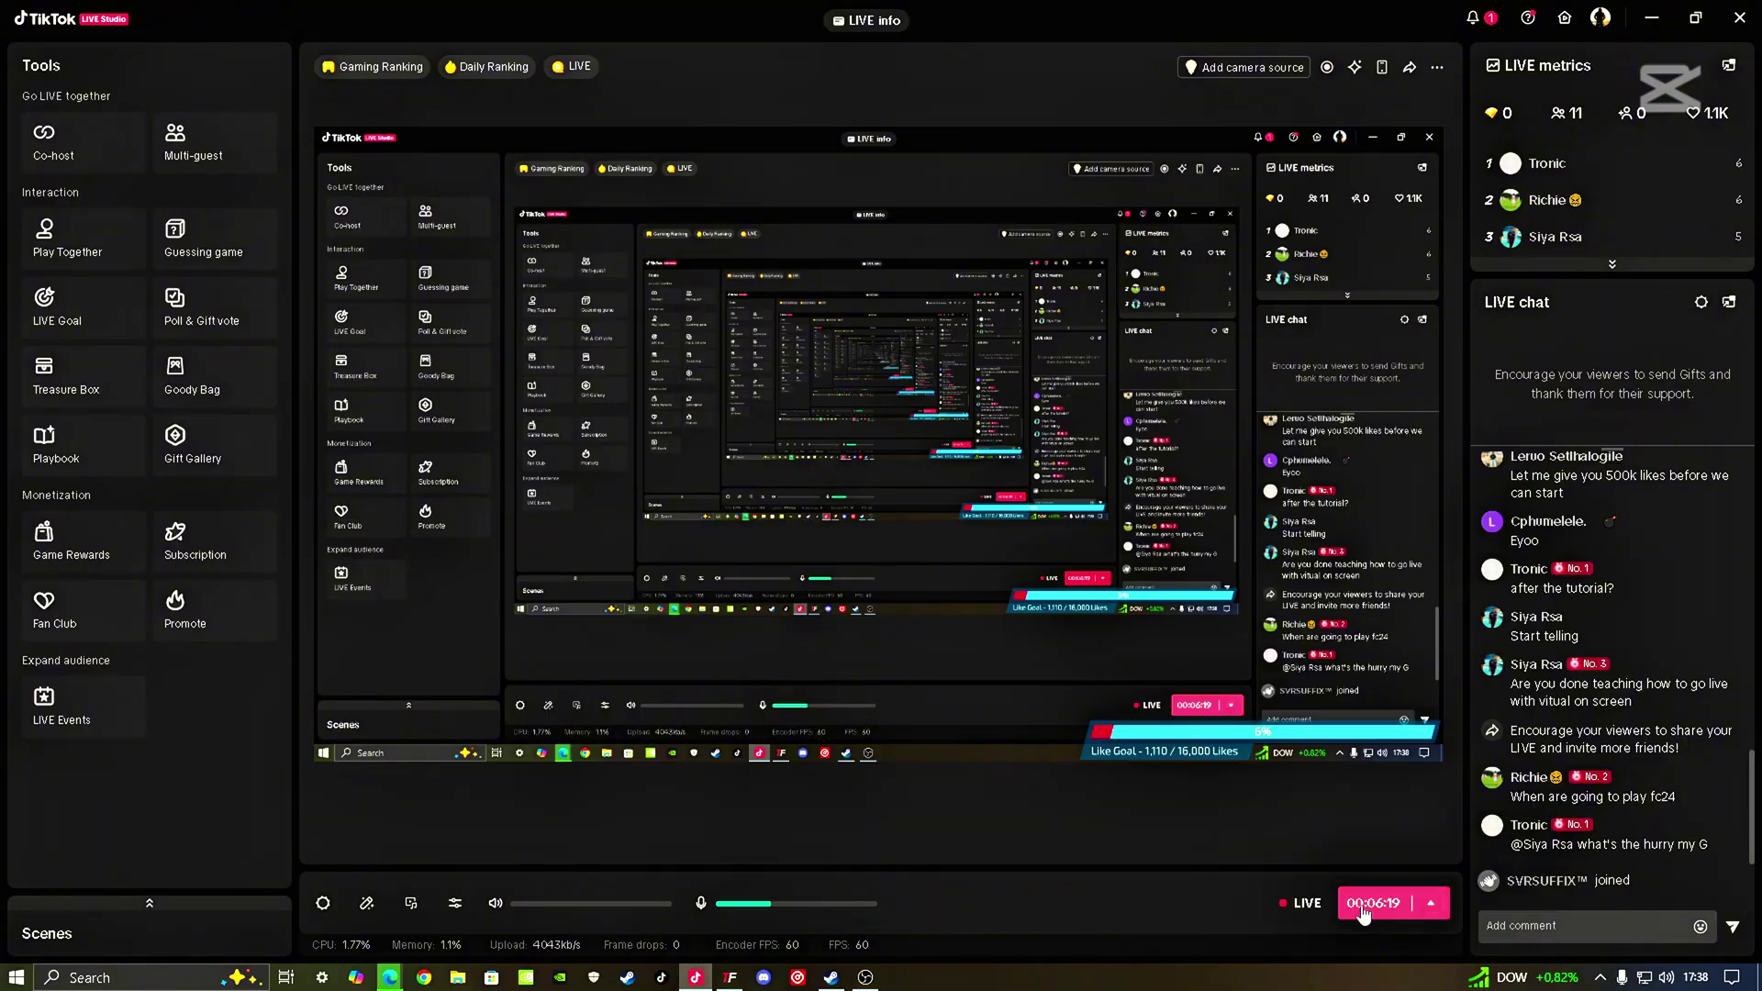
{"action": "left_click", "coordinate": [1364, 914]}
{"action": "left_click", "coordinate": [1285, 819]}
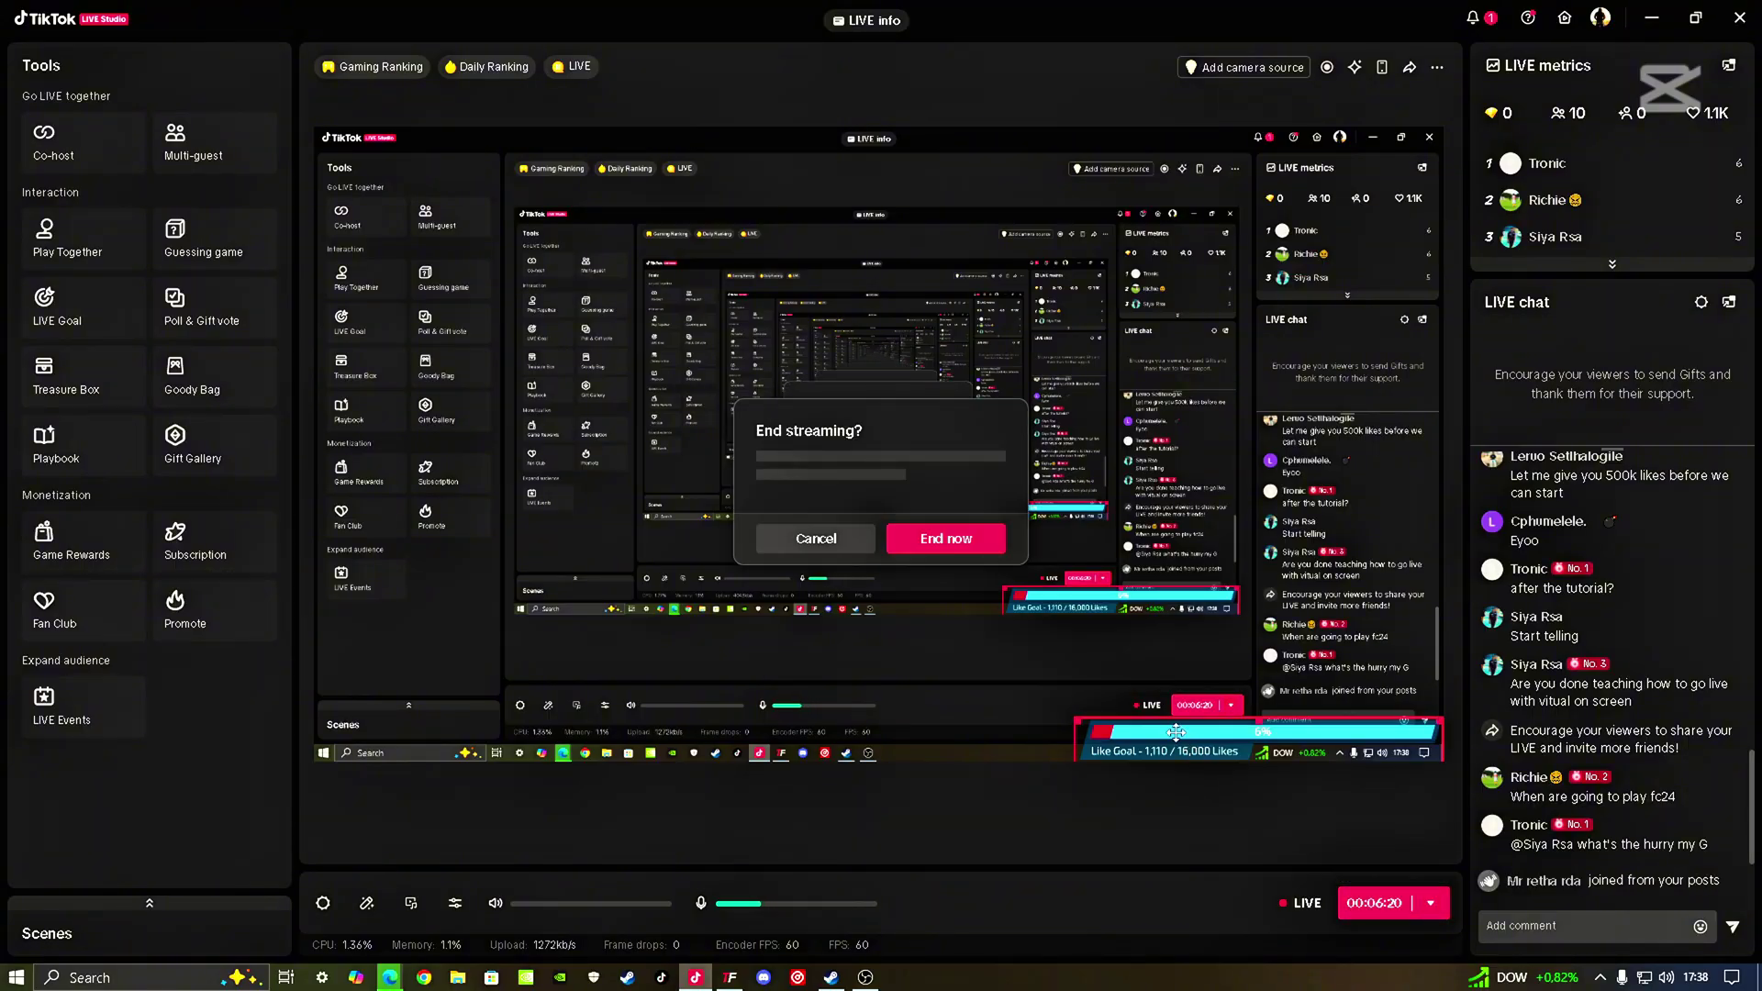
{"action": "left_click", "coordinate": [945, 542]}
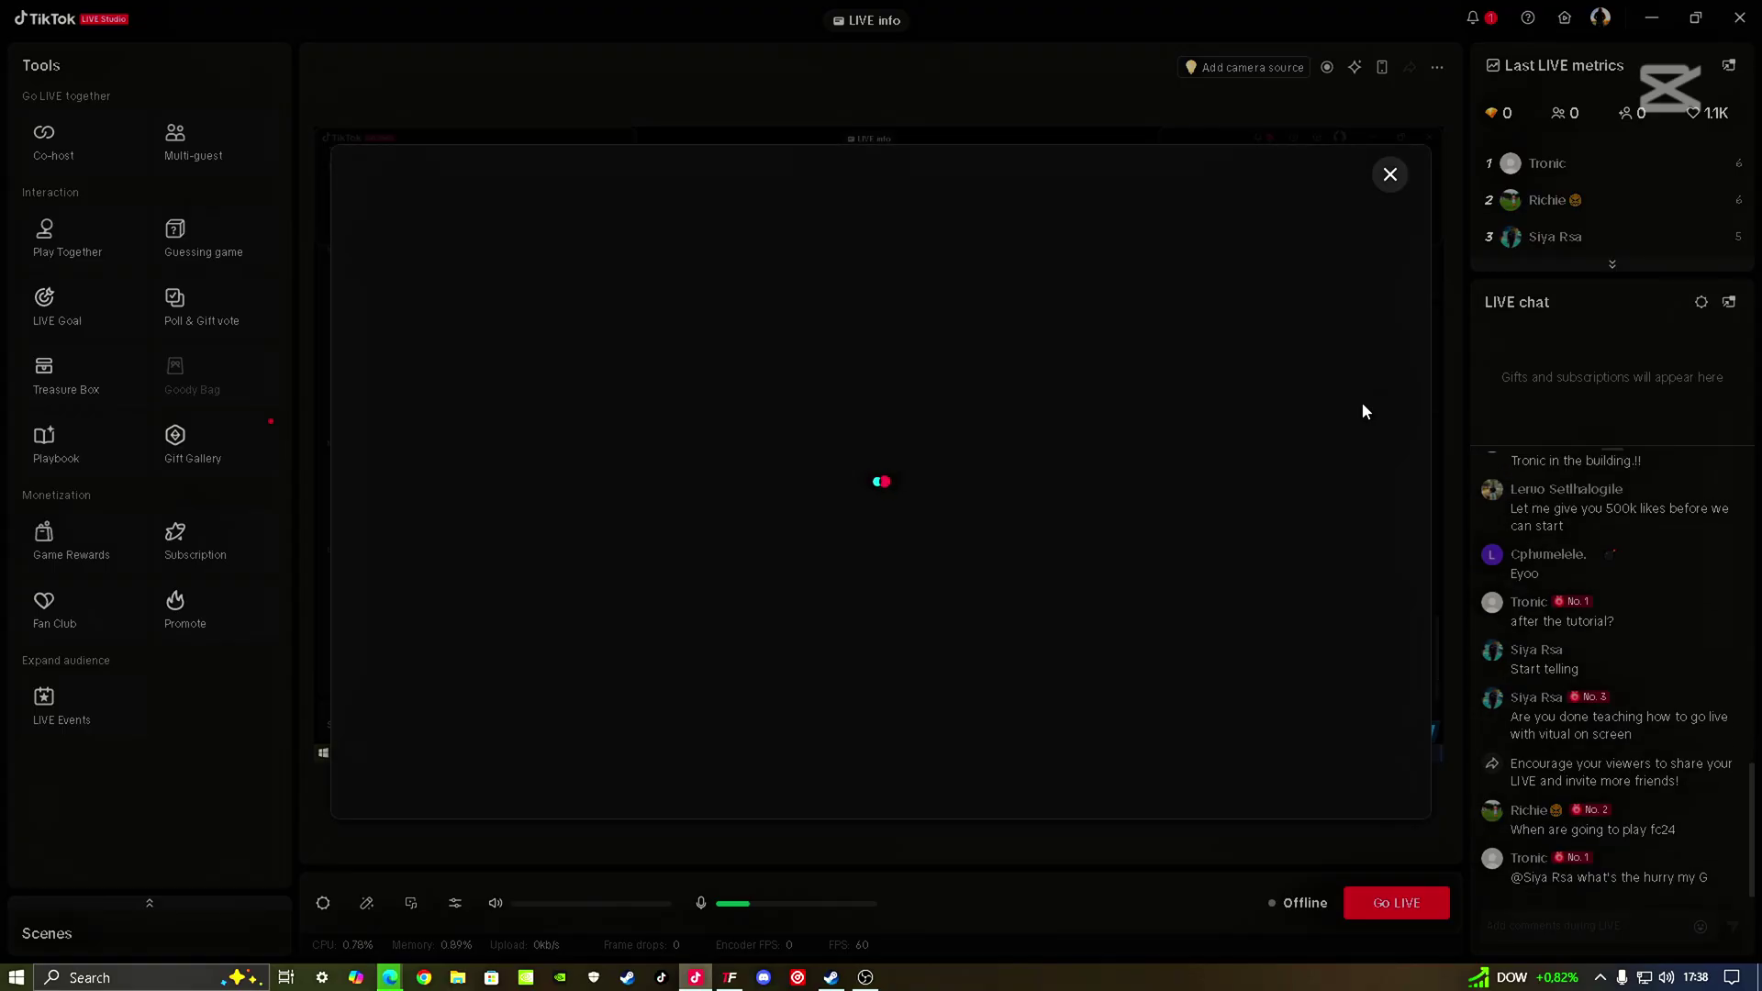
{"action": "left_click", "coordinate": [1391, 174]}
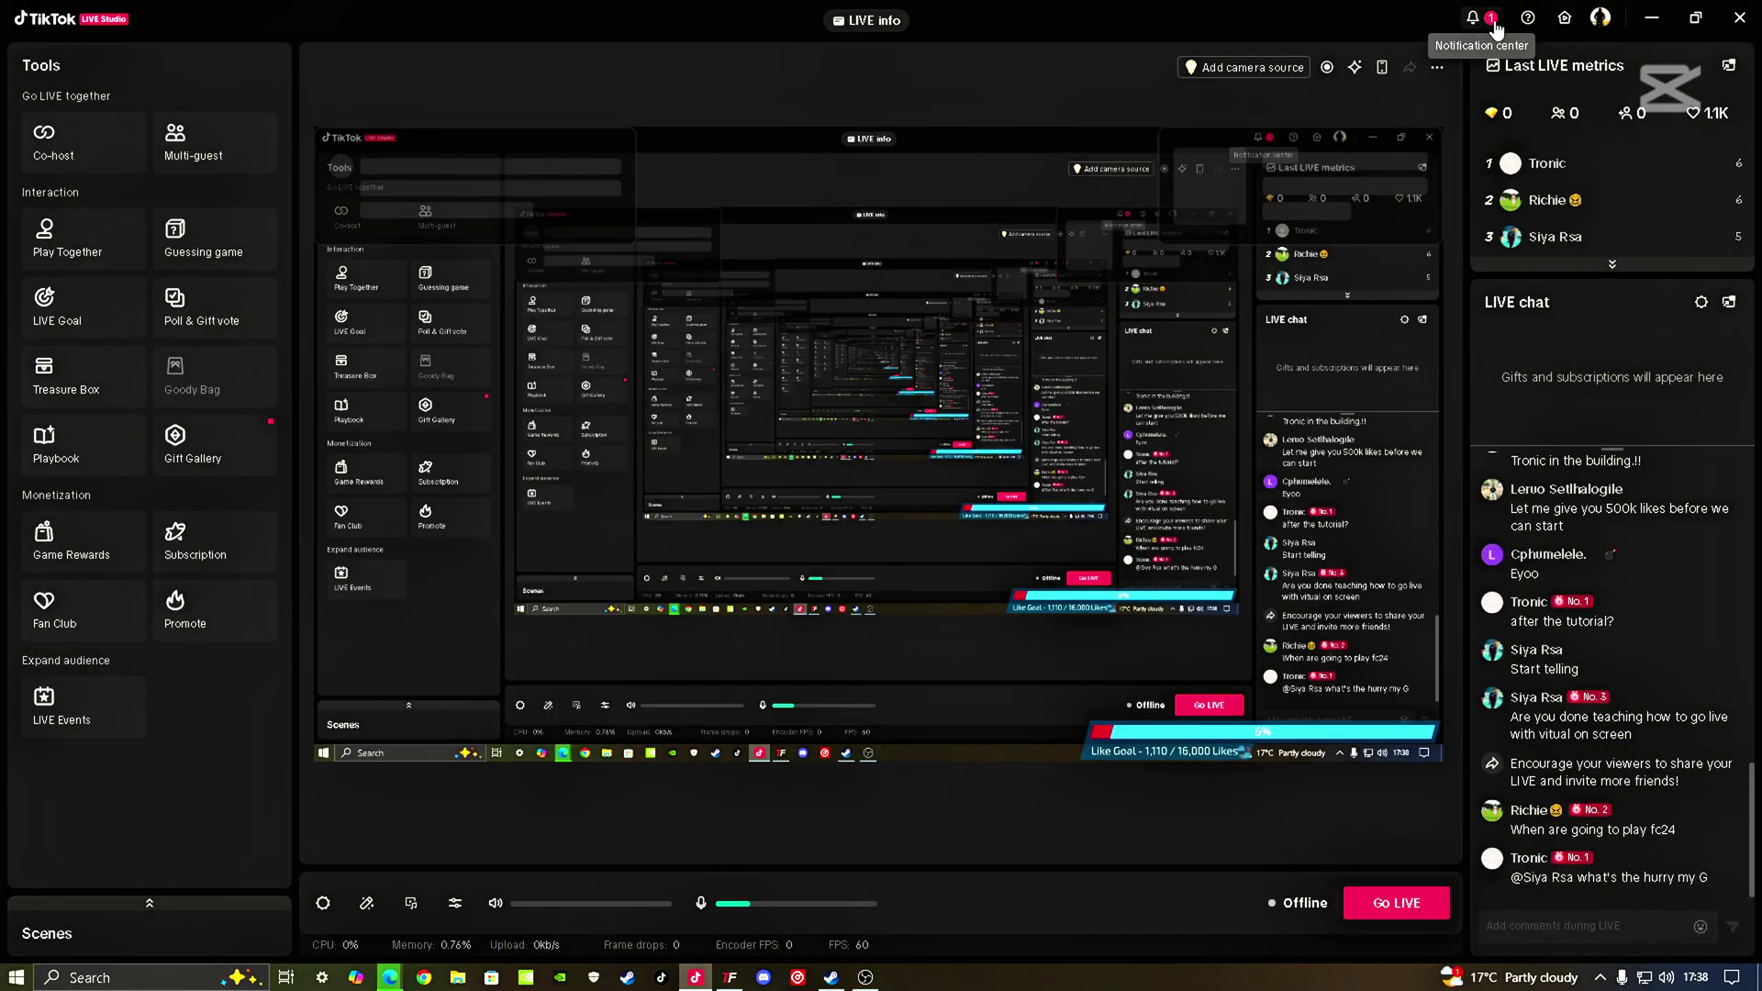
Step: Close TikTok LIVE Studio, bring up TikFinity and close it as well
{"action": "left_click", "coordinate": [1739, 17]}
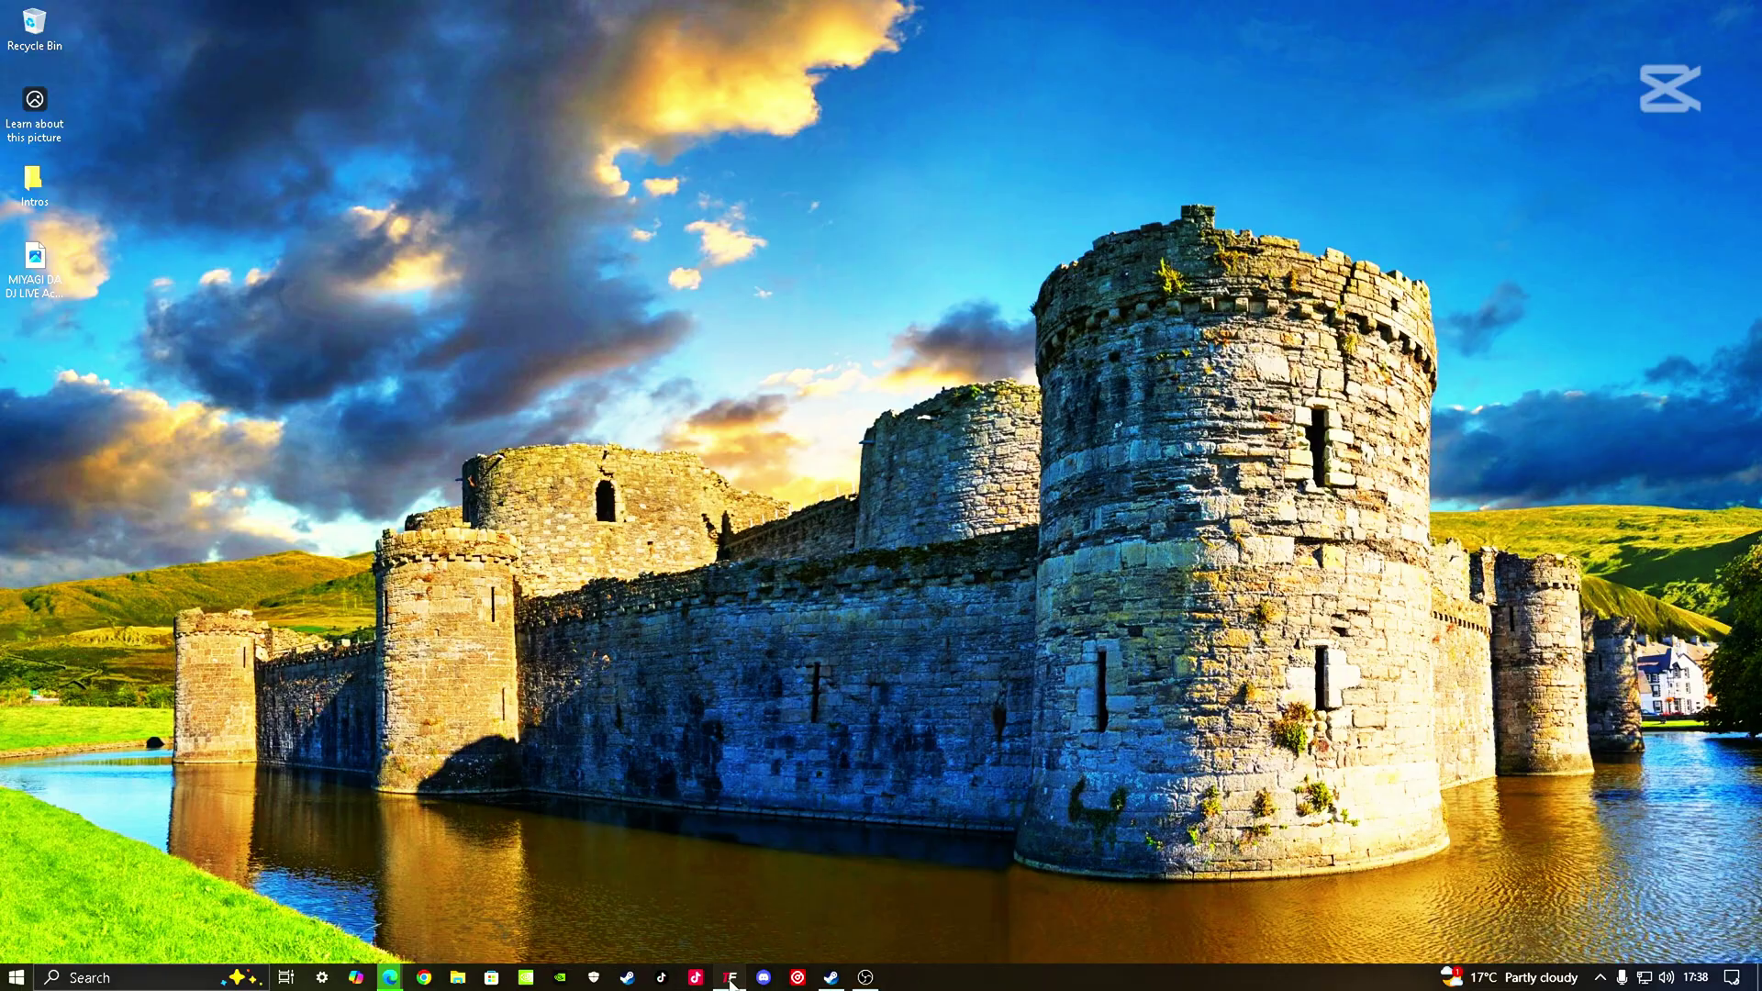
{"action": "left_click", "coordinate": [731, 978]}
{"action": "left_click", "coordinate": [1755, 9]}
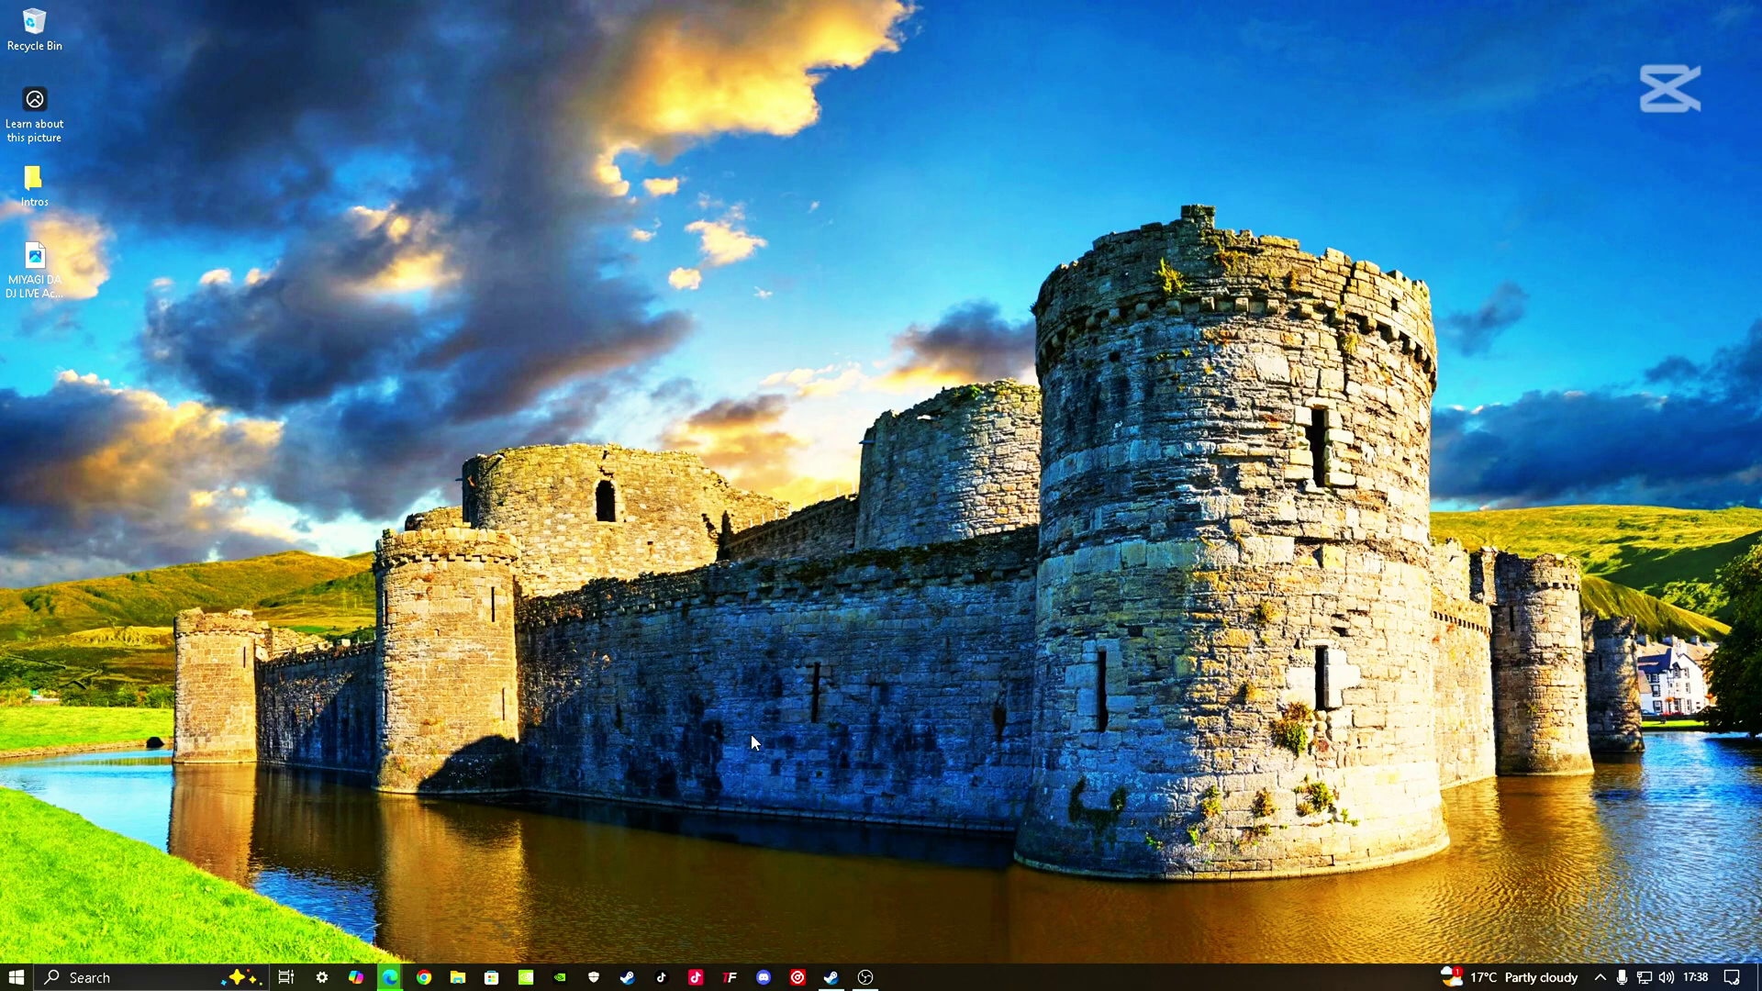